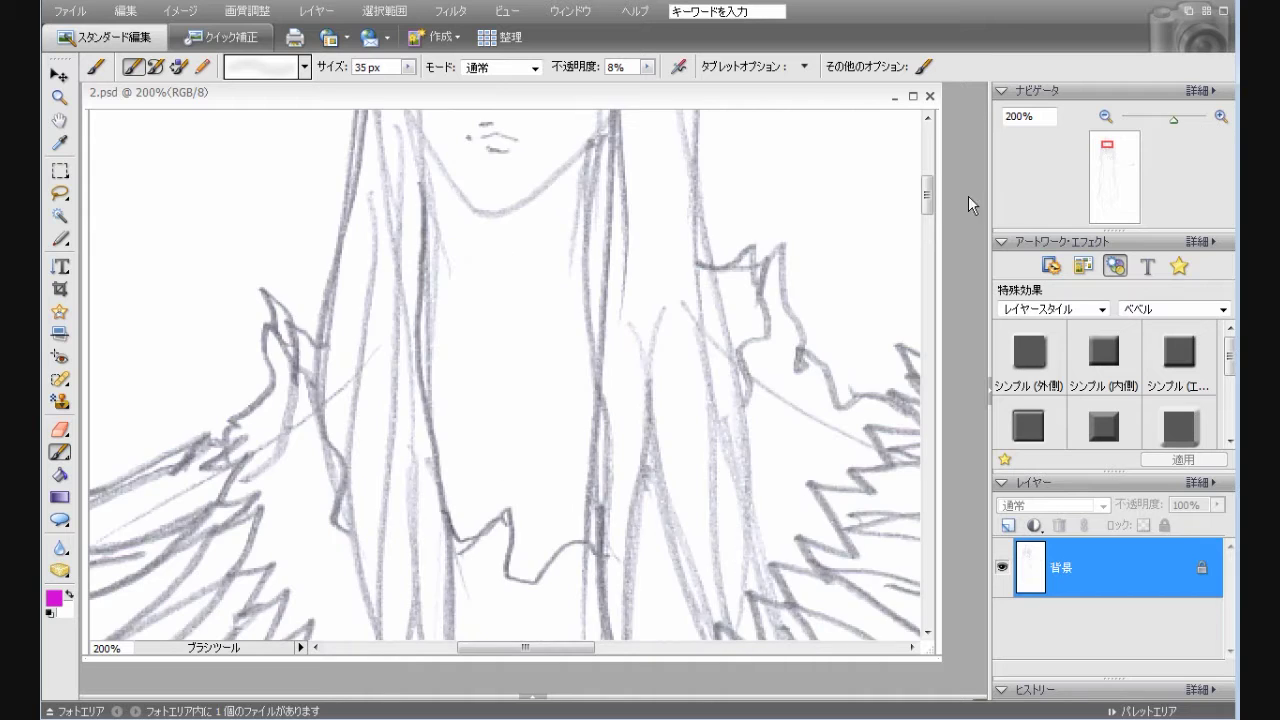
Step: Darken the sketch lines with an image enhancement and paint soft magenta blush on both cheeks with the 35 px brush at 8% opacity
drag(928, 200, 928, 165)
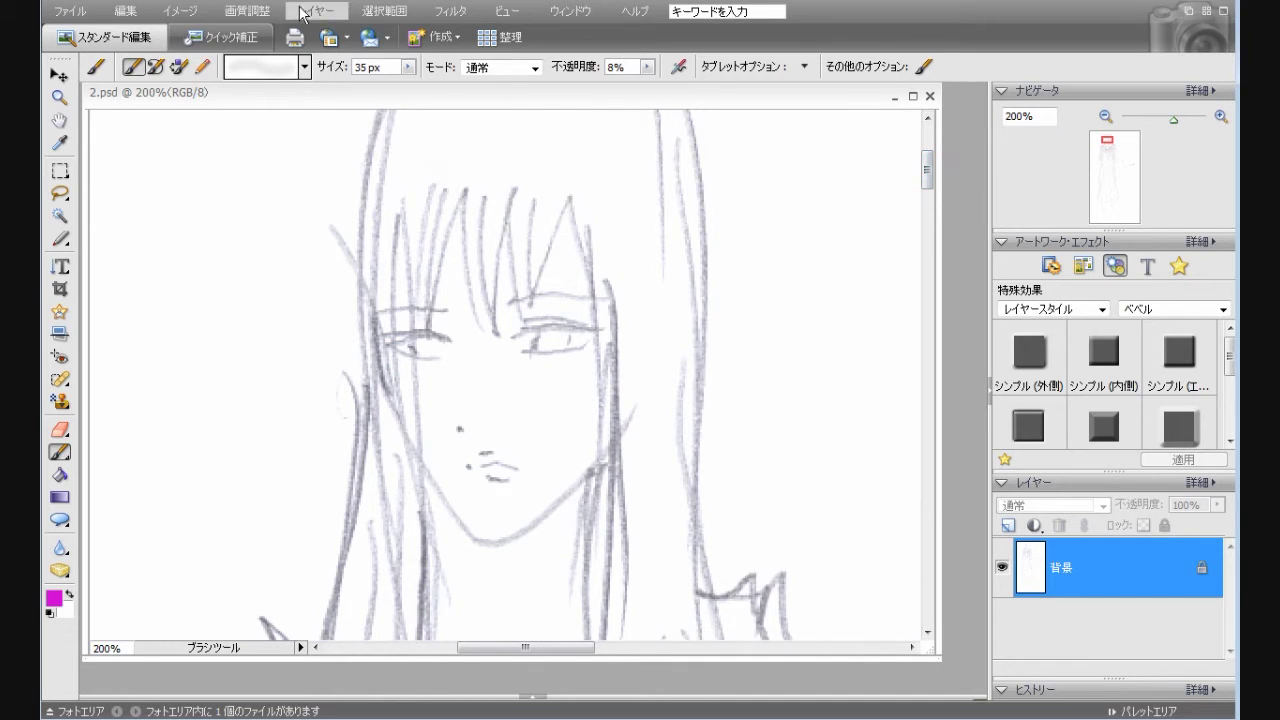
click(247, 11)
click(344, 88)
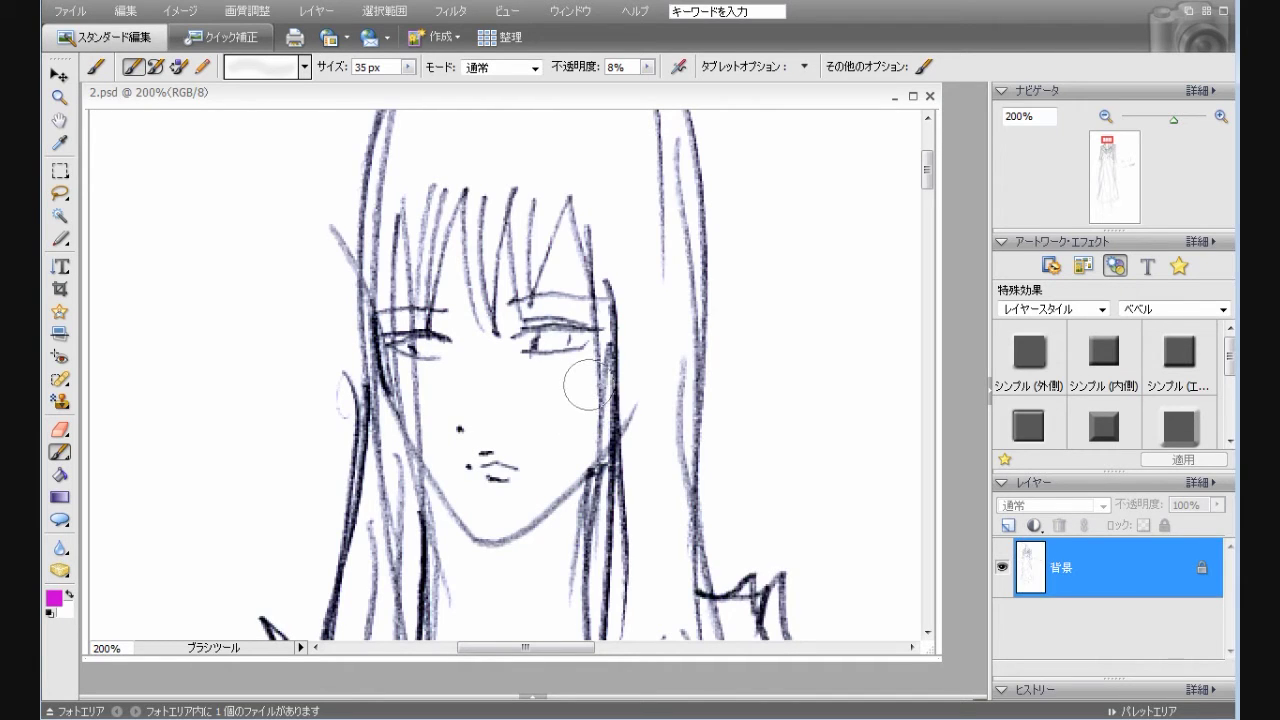
drag(583, 385, 578, 391)
drag(404, 398, 410, 403)
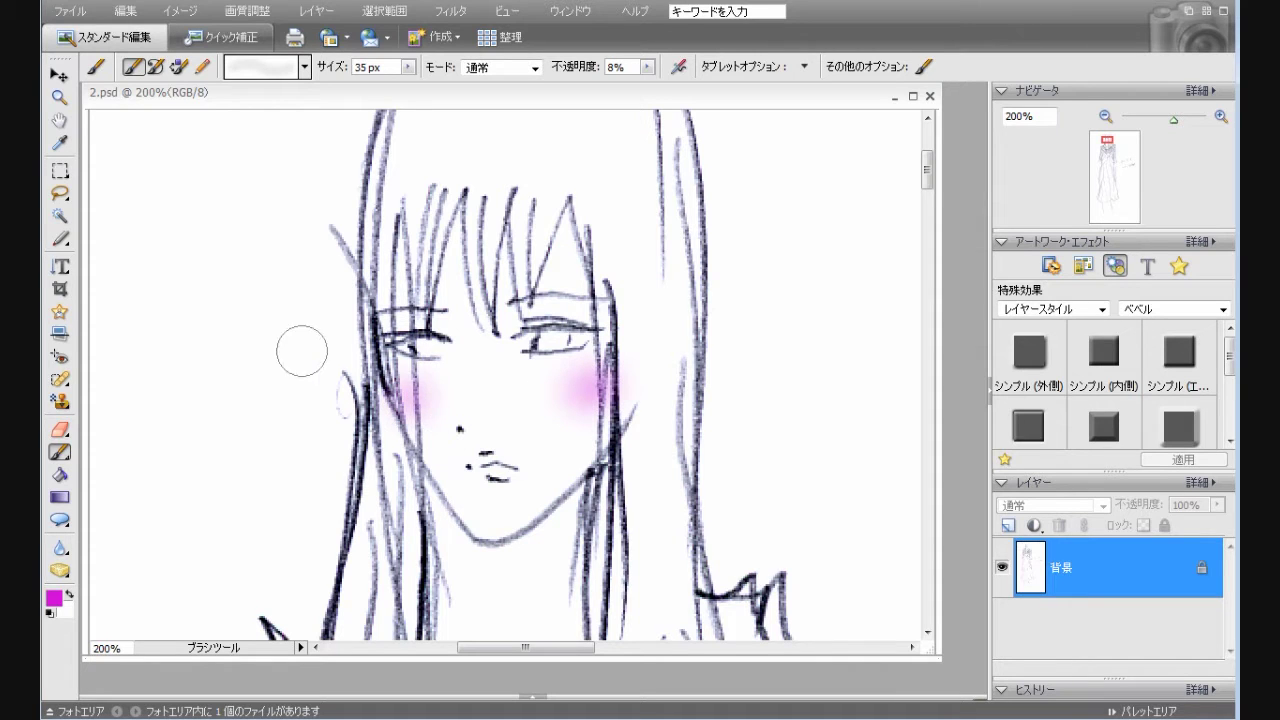
Step: Tint the lips magenta with the soft 13 px brush
click(304, 67)
click(257, 396)
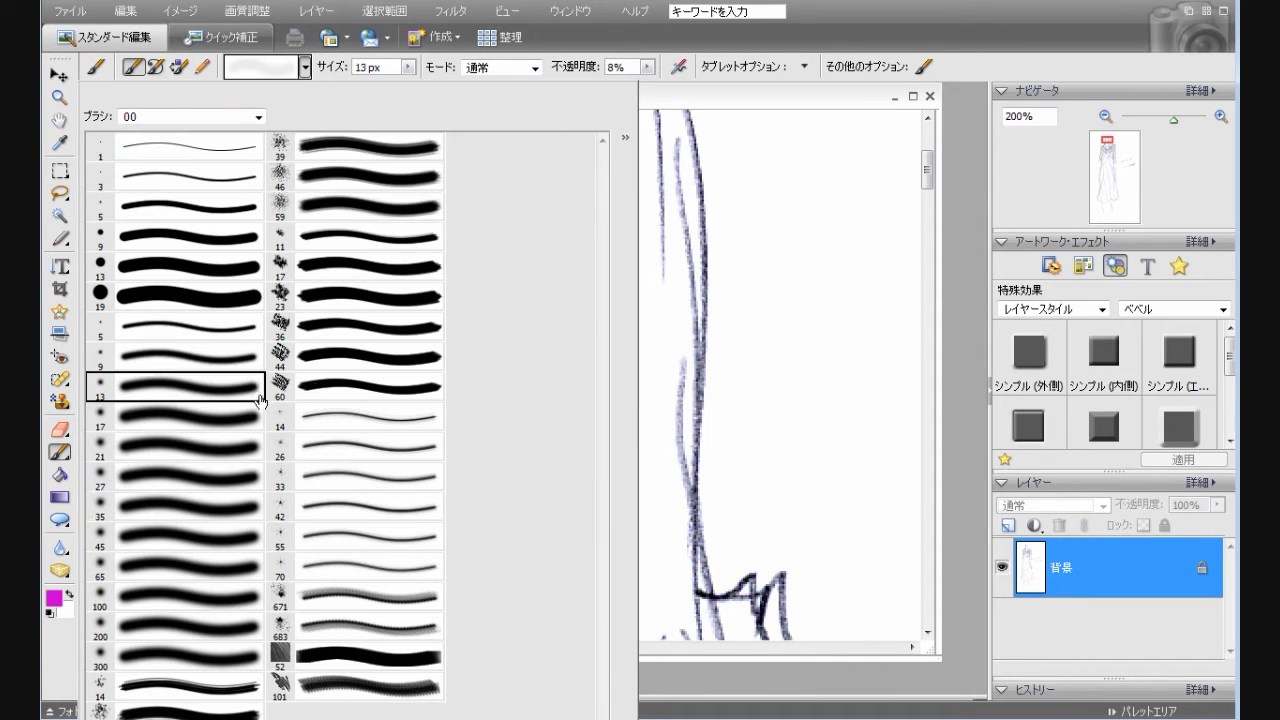
click(732, 92)
mouse_move(490, 467)
mouse_down()
mouse_move(506, 472)
mouse_move(462, 470)
mouse_up()
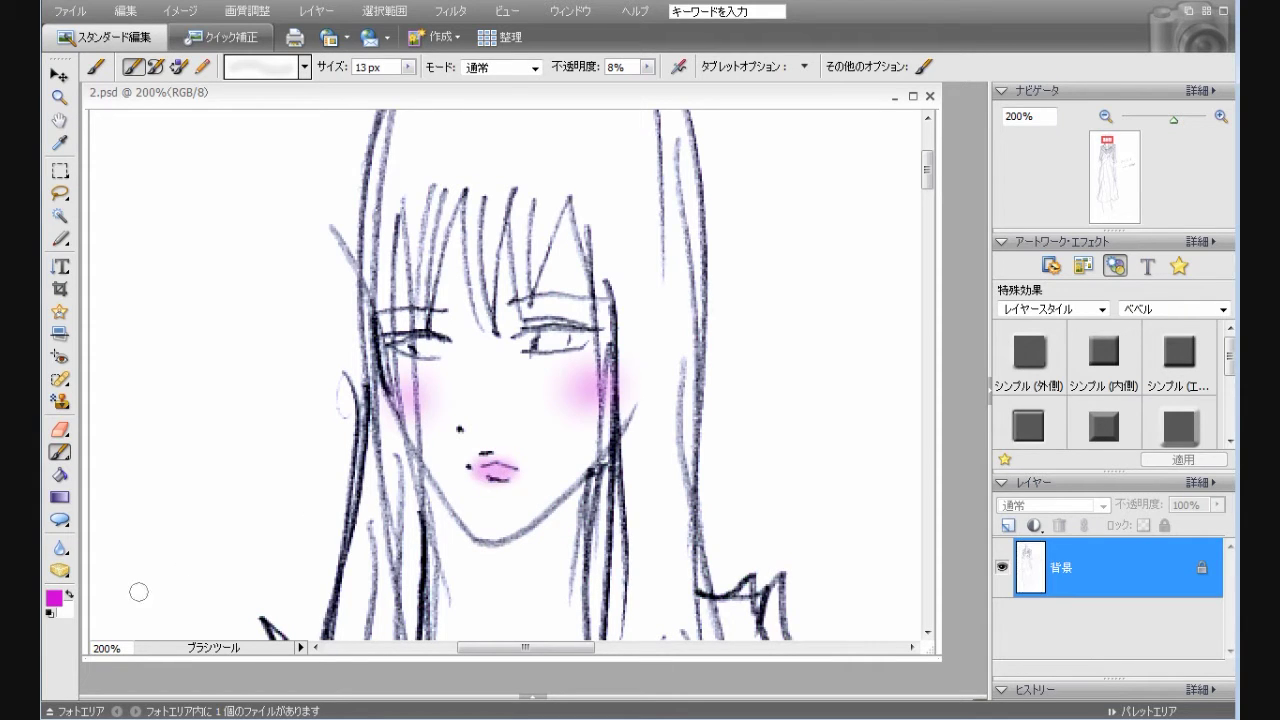
Step: Set the foreground colour to dark purple #200320 and softly shade the eyelids, the side of the nose and the area under the chin
click(55, 600)
click(573, 410)
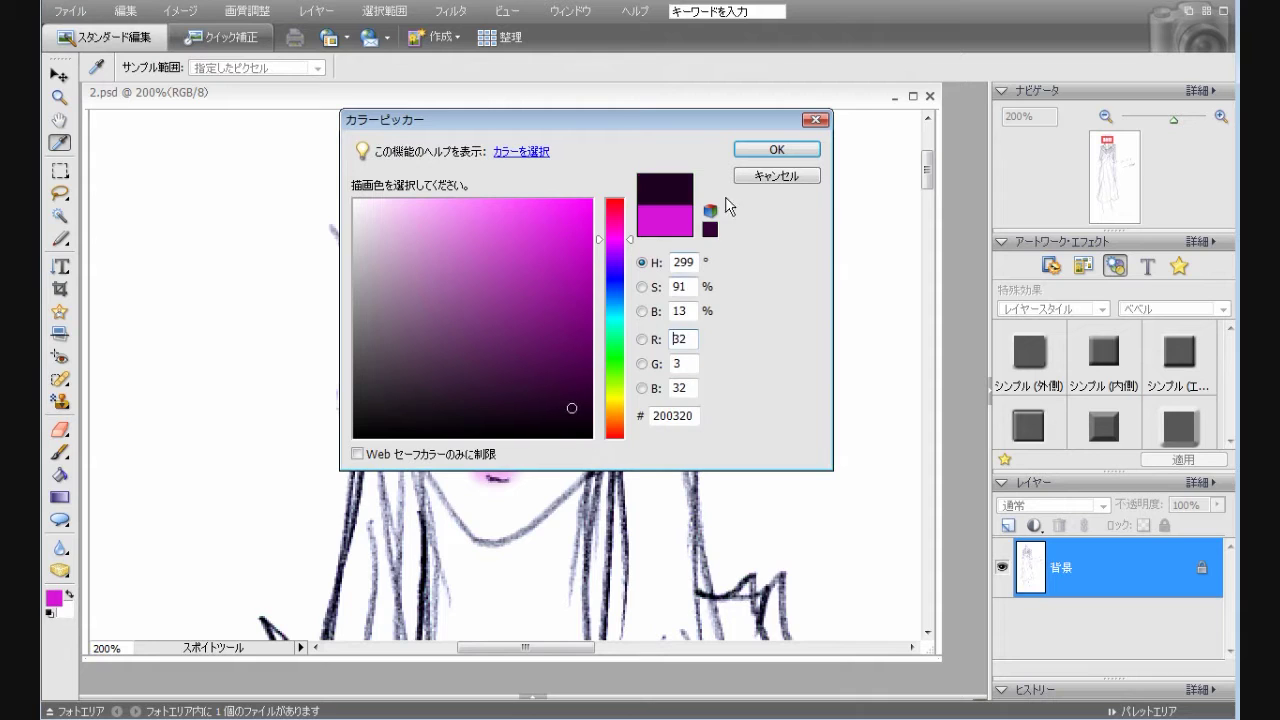
click(772, 150)
mouse_move(430, 328)
mouse_down()
mouse_move(390, 333)
mouse_move(447, 334)
mouse_move(455, 405)
mouse_up()
mouse_move(562, 316)
mouse_down()
mouse_move(515, 324)
mouse_move(562, 322)
mouse_move(536, 316)
mouse_move(601, 335)
mouse_move(528, 320)
mouse_up()
drag(431, 328, 456, 385)
mouse_move(461, 549)
mouse_down()
mouse_move(440, 525)
mouse_move(470, 550)
mouse_move(560, 500)
mouse_move(521, 533)
mouse_up()
mouse_move(587, 484)
mouse_down()
mouse_move(490, 561)
mouse_move(435, 566)
mouse_up()
Step: Restore the default black foreground colour and shade both irises with the soft 13 px brush
click(50, 612)
drag(432, 345, 436, 345)
drag(547, 342, 566, 340)
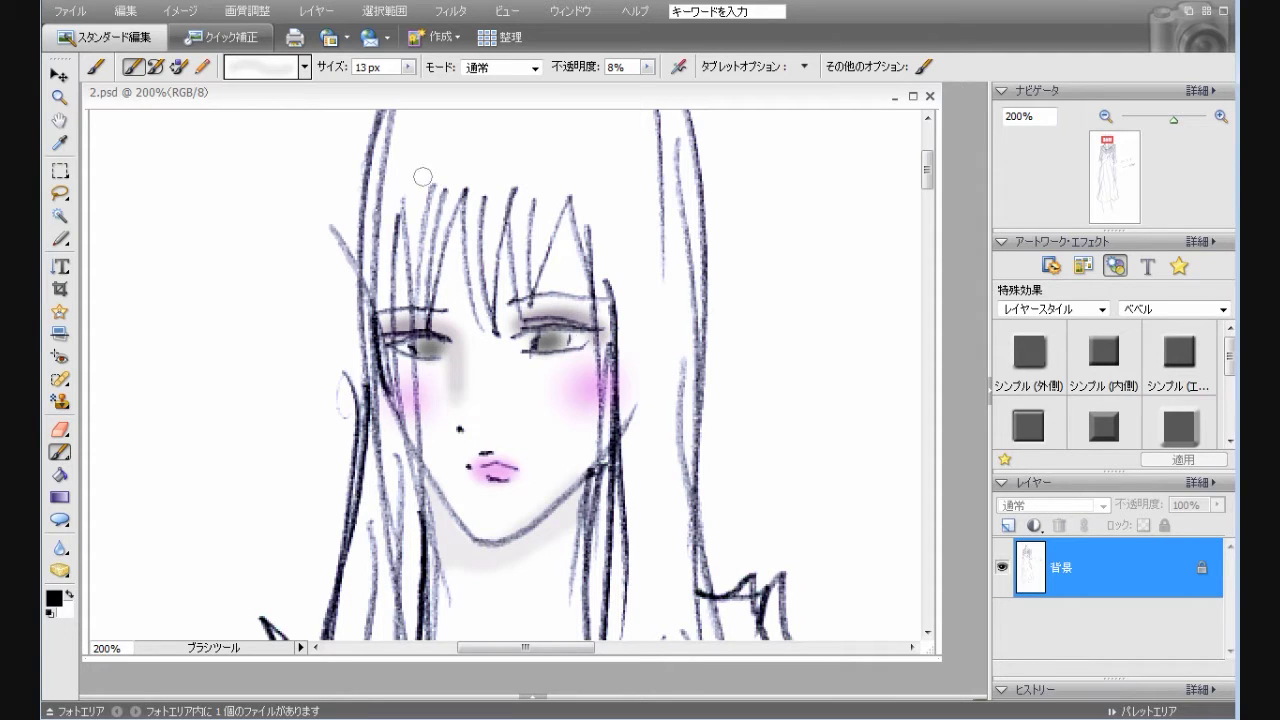
Step: Dot in the pupils with the 3 px brush at 62% opacity
click(304, 67)
click(249, 188)
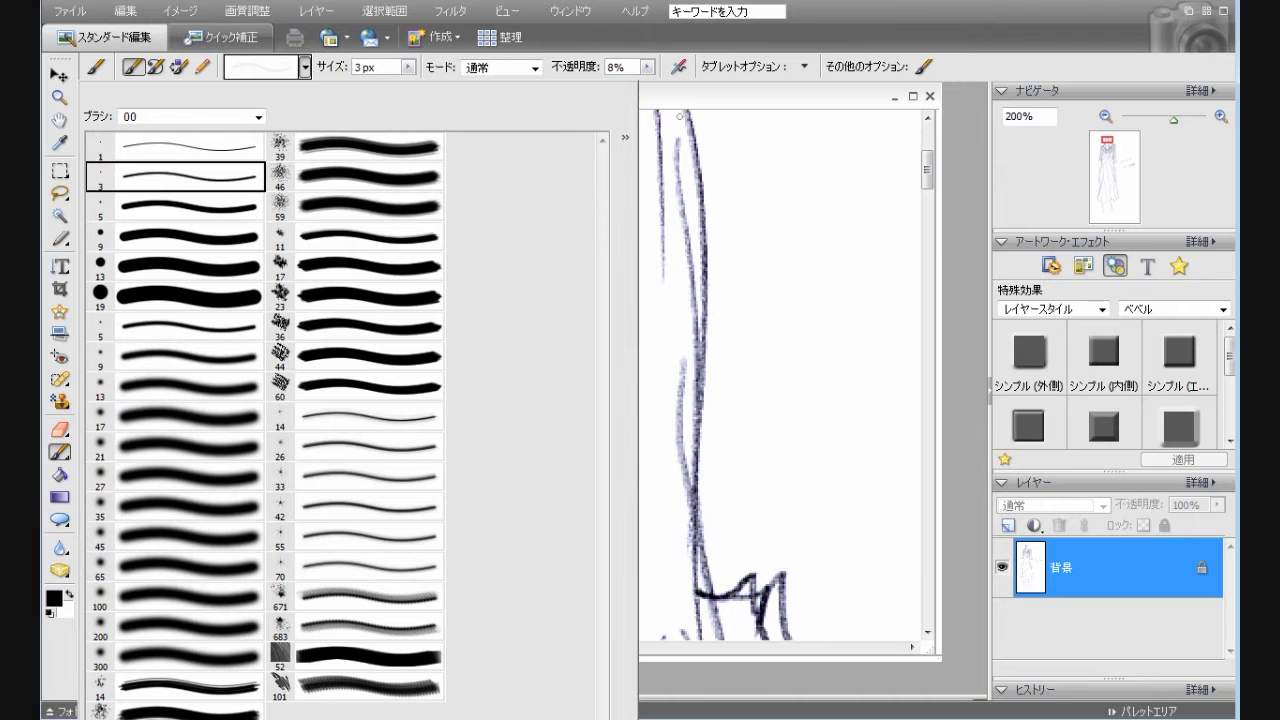
click(648, 67)
drag(695, 85, 700, 85)
click(429, 348)
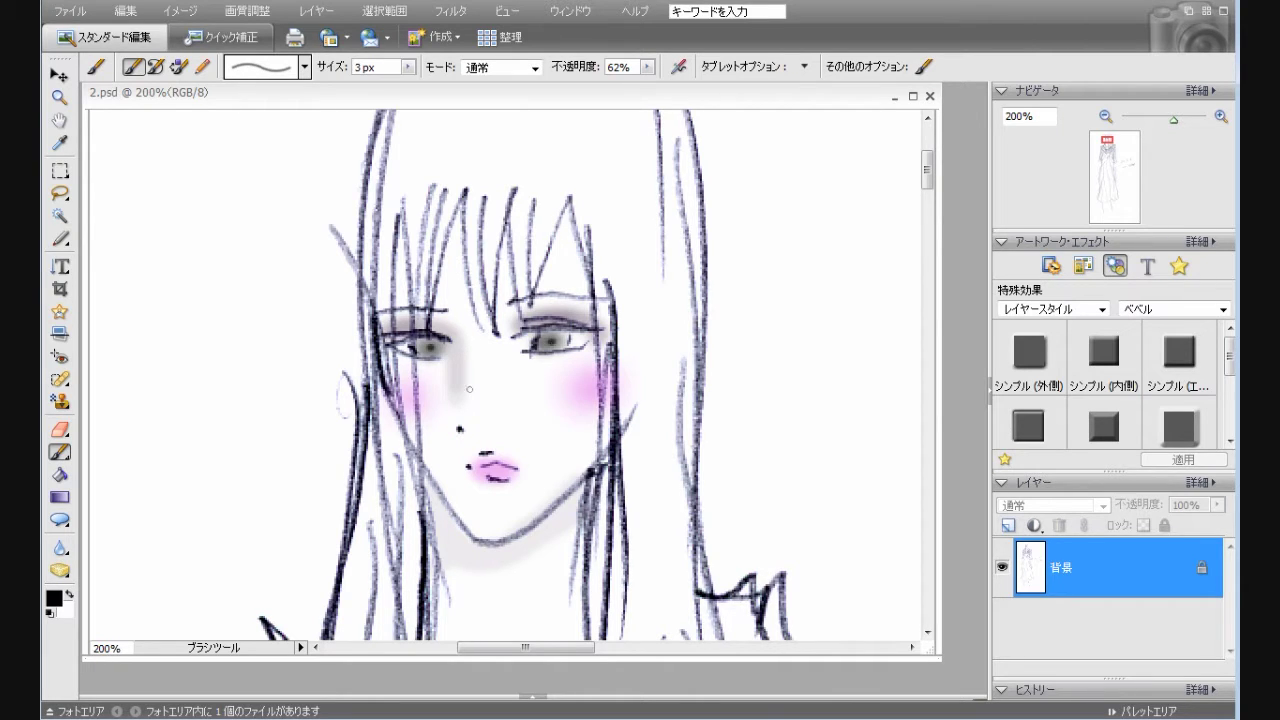
Step: Add white highlights to the eyes and lips with the 3 px brush at 100% opacity
click(69, 595)
drag(648, 67, 688, 88)
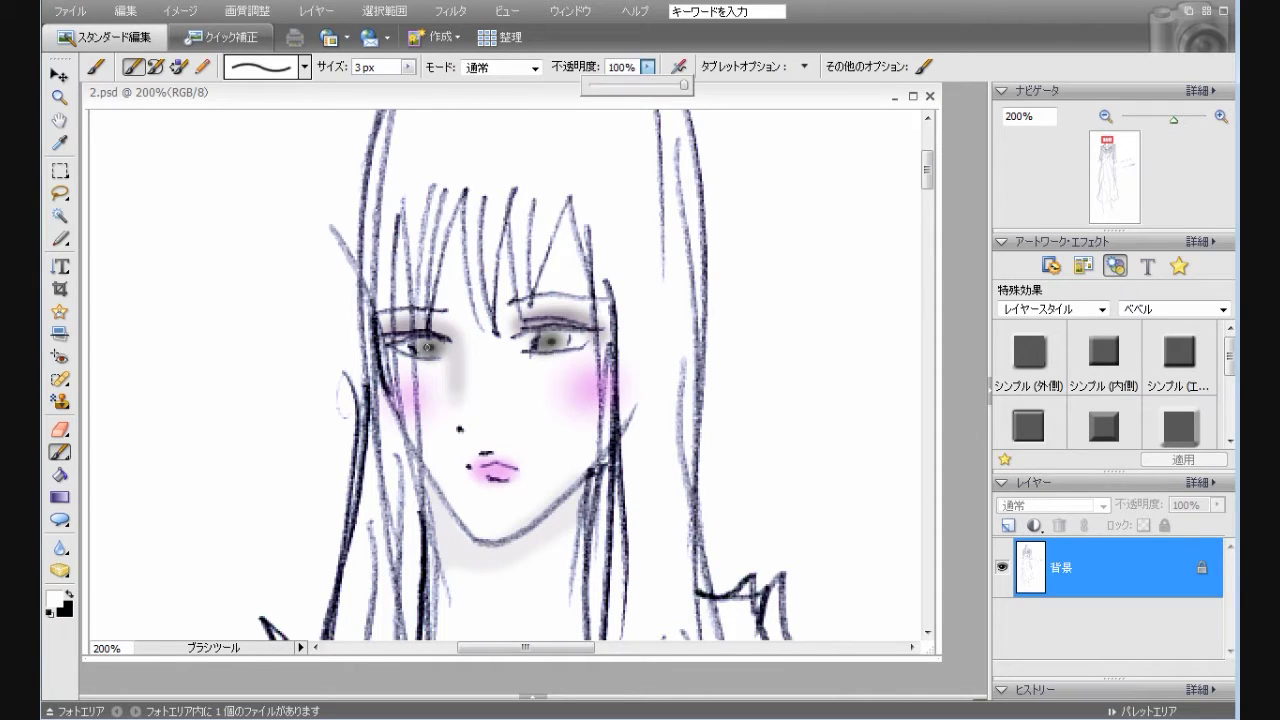
click(422, 349)
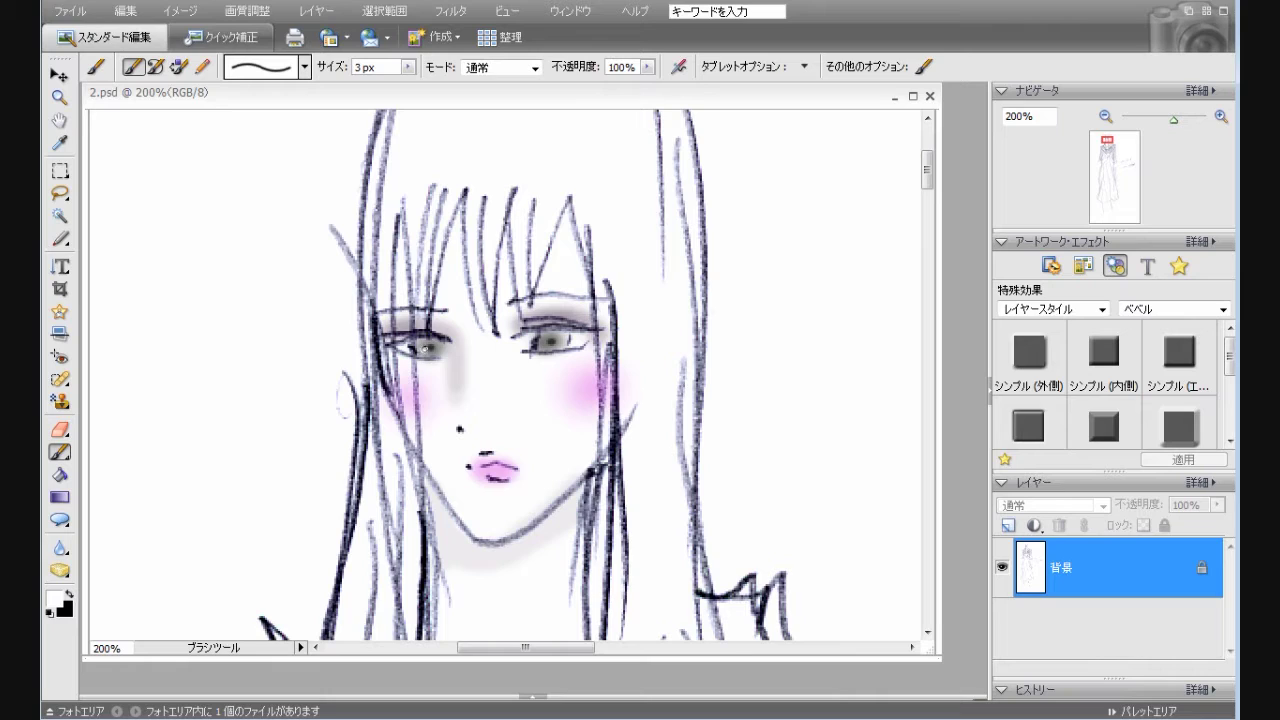
click(425, 349)
click(505, 468)
Step: Draw black upper and lower eyelashes on both eyes with the 1 px brush at 60% opacity
click(70, 594)
click(304, 67)
click(245, 155)
click(648, 67)
drag(628, 89, 615, 89)
click(388, 335)
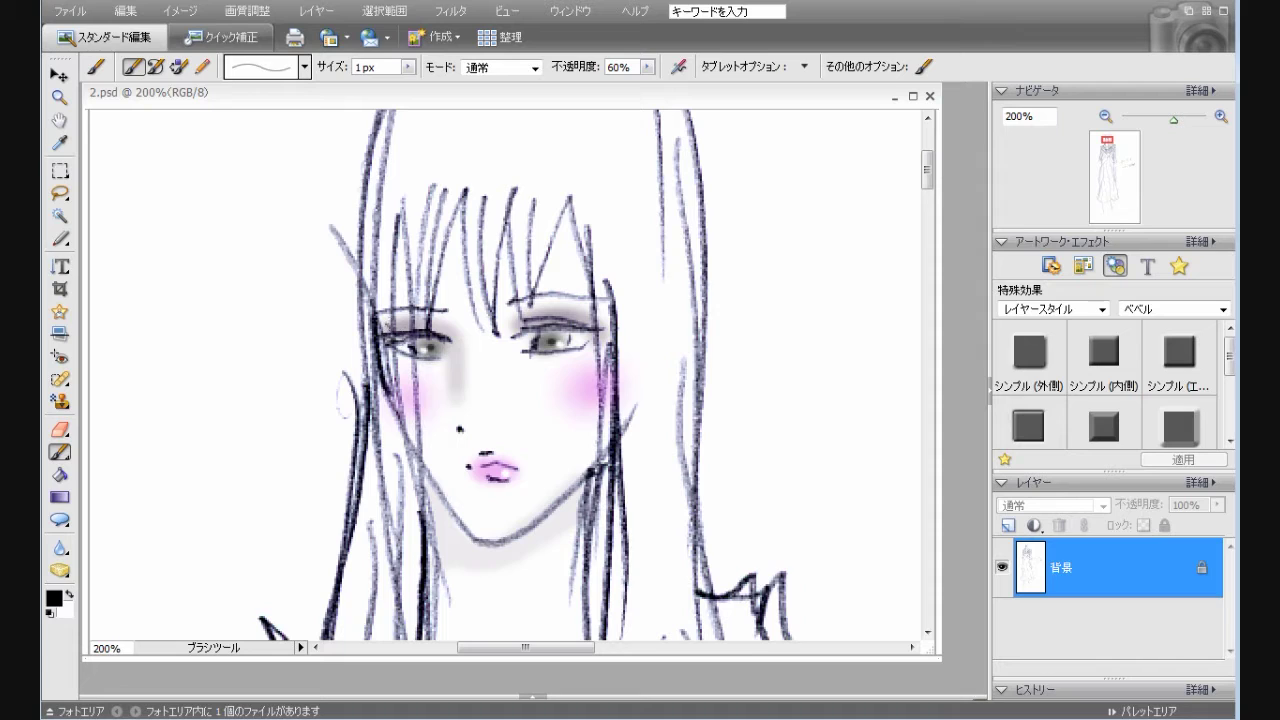
mouse_move(391, 333)
mouse_down()
mouse_move(387, 317)
mouse_move(398, 321)
mouse_up()
drag(547, 321, 553, 312)
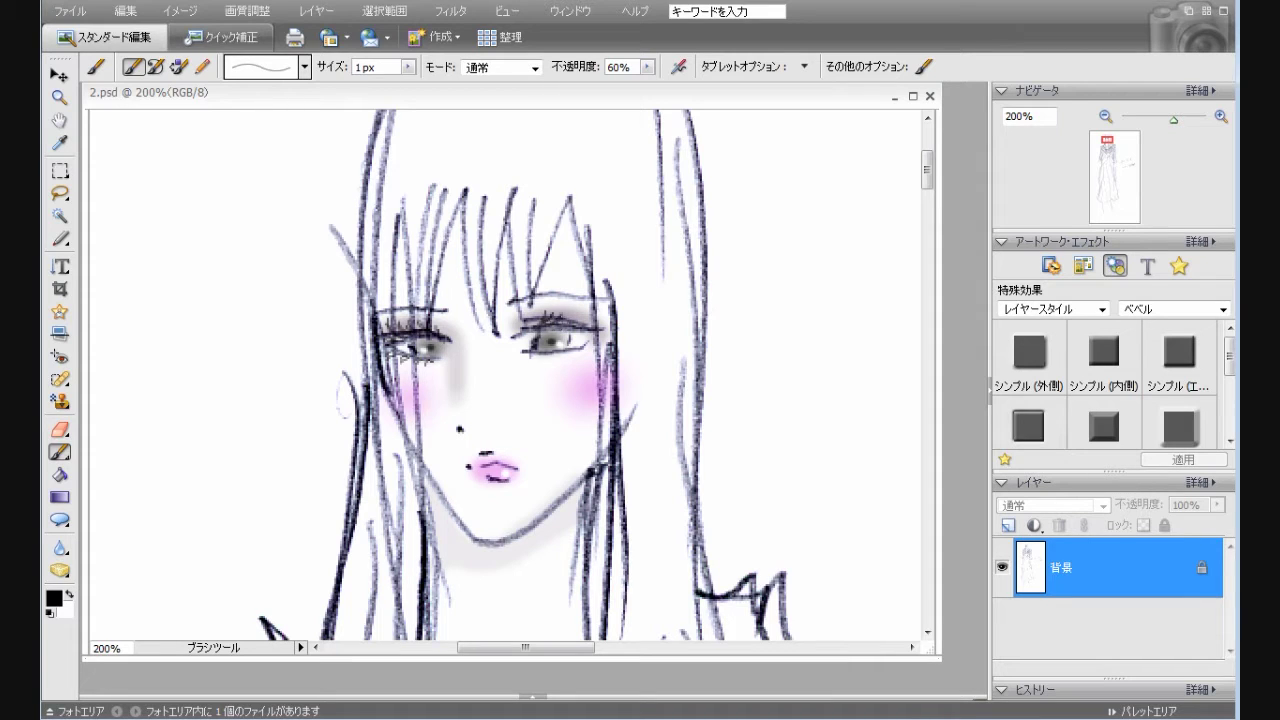
drag(574, 325, 583, 320)
drag(578, 326, 600, 319)
drag(548, 351, 580, 355)
Step: Create a new layer and lay a light grey base over the hair with the soft 13 px brush at 10% opacity
click(1105, 116)
mouse_move(927, 185)
mouse_down()
mouse_move(927, 217)
mouse_move(927, 192)
mouse_up()
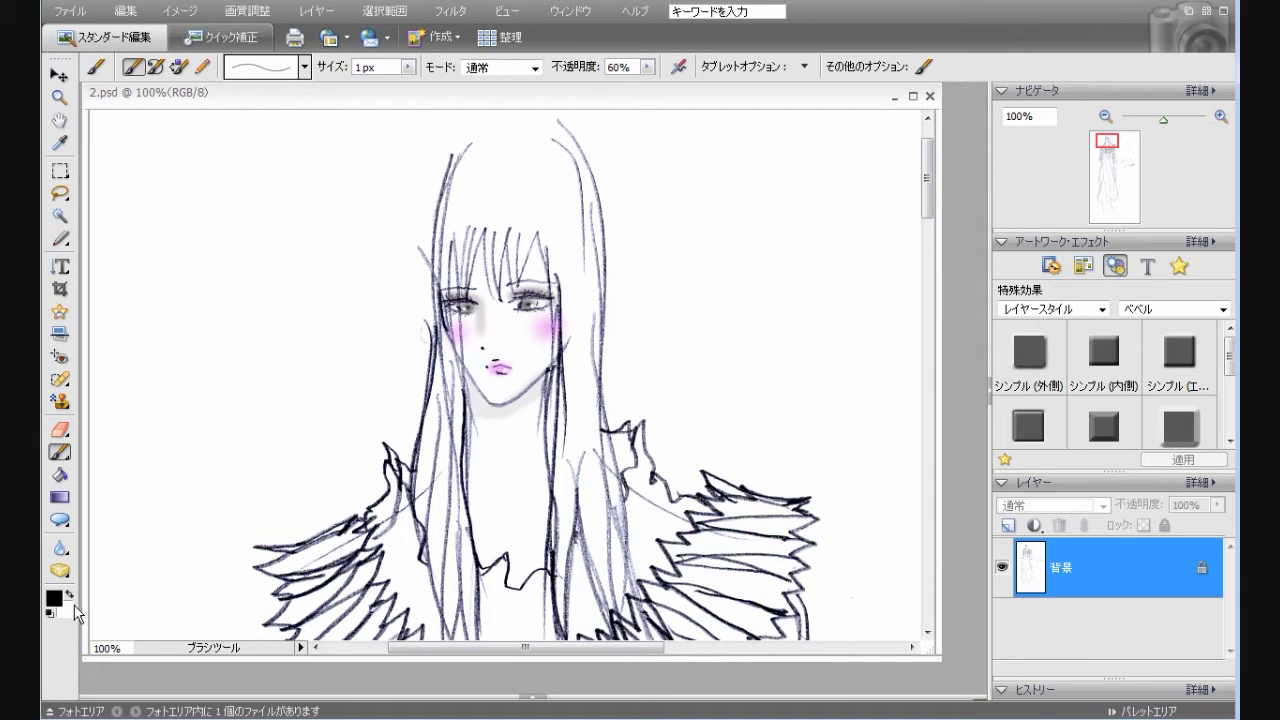
click(1008, 525)
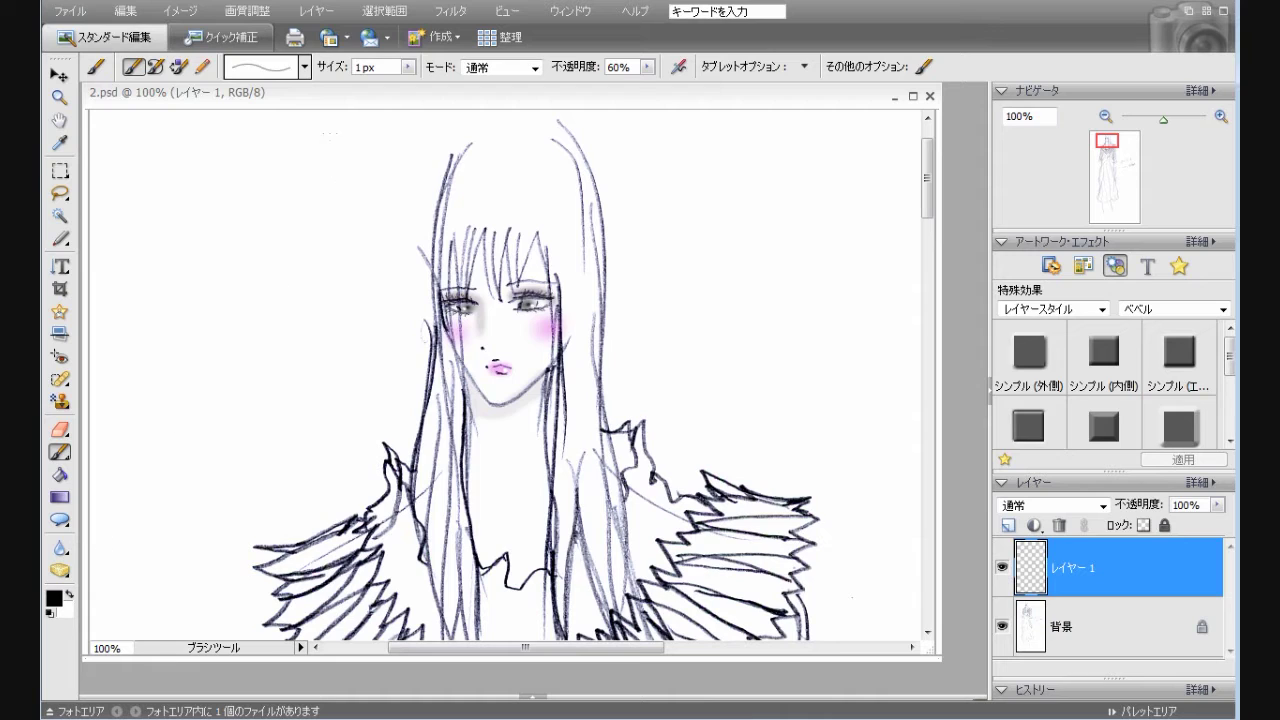
click(304, 67)
click(258, 381)
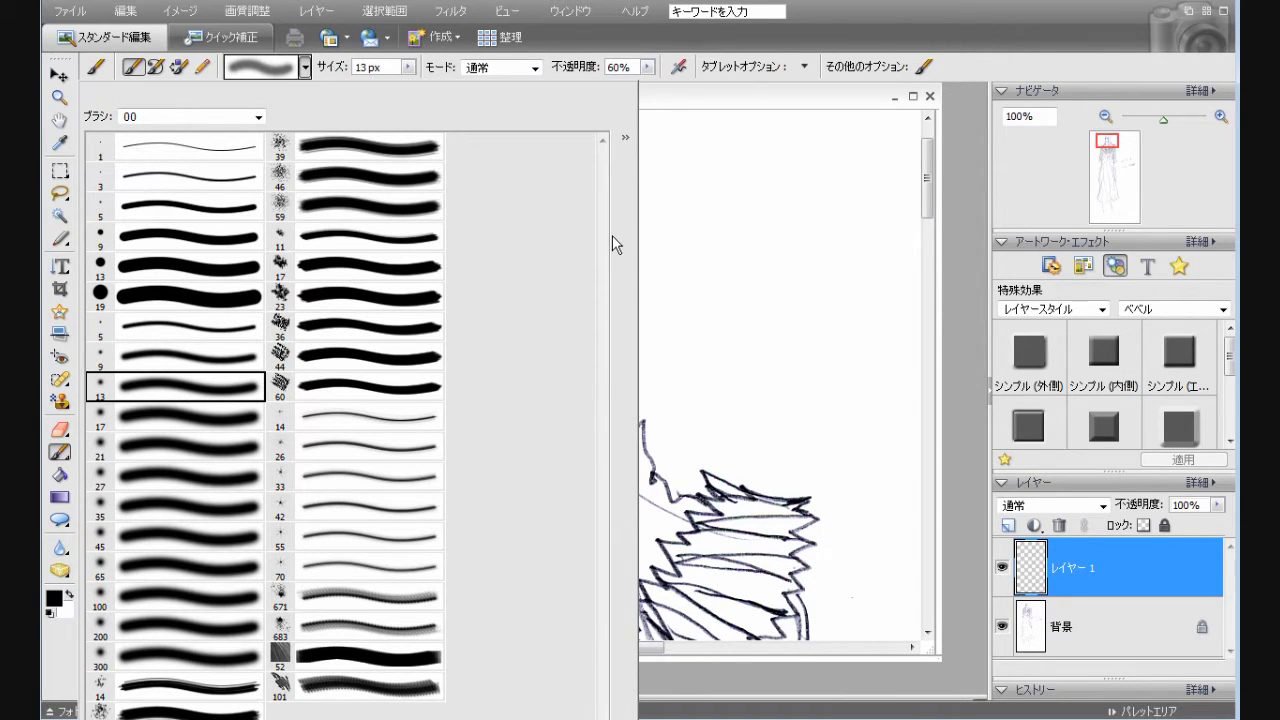
click(648, 67)
drag(603, 92, 600, 88)
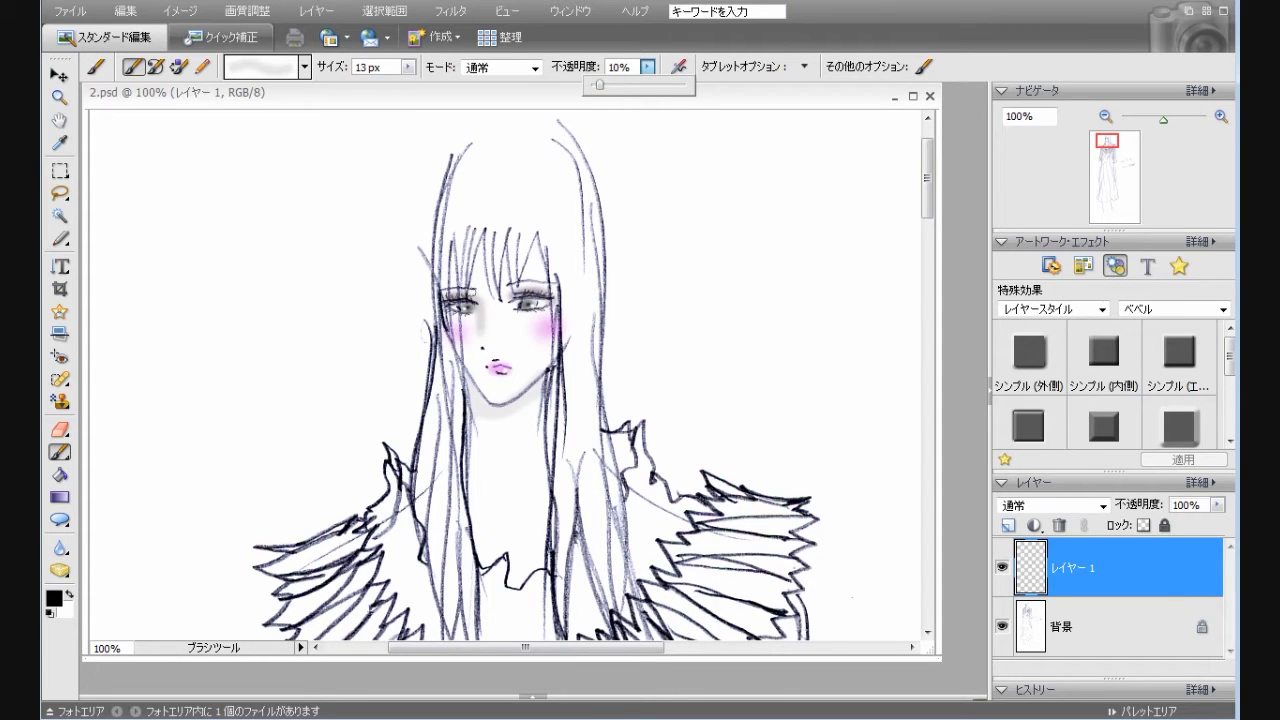
mouse_move(450, 266)
mouse_down()
mouse_move(450, 454)
mouse_move(470, 616)
mouse_move(459, 501)
mouse_move(461, 518)
mouse_up()
mouse_move(452, 458)
mouse_down()
mouse_move(440, 372)
mouse_move(430, 506)
mouse_move(434, 450)
mouse_up()
mouse_move(444, 248)
mouse_down()
mouse_move(488, 225)
mouse_move(492, 271)
mouse_move(501, 228)
mouse_move(500, 265)
mouse_move(515, 233)
mouse_move(516, 249)
mouse_move(532, 234)
mouse_move(546, 249)
mouse_move(558, 578)
mouse_move(577, 432)
mouse_move(604, 588)
mouse_move(610, 484)
mouse_move(588, 399)
mouse_move(577, 442)
mouse_move(569, 421)
mouse_move(573, 301)
mouse_move(589, 393)
mouse_move(580, 284)
mouse_move(571, 302)
mouse_move(559, 296)
mouse_move(575, 324)
mouse_up()
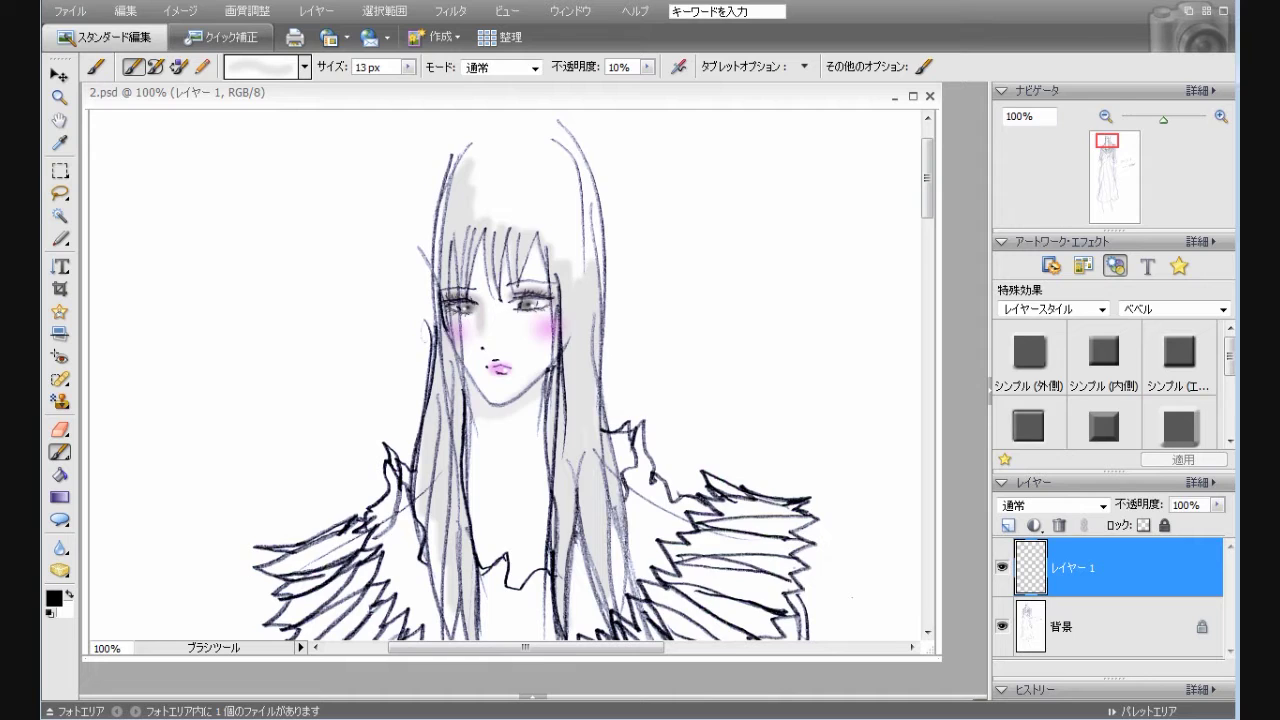
Step: Lower the brush opacity to 7% and deepen the shading on the hair left of the face and on the fringe
click(1106, 117)
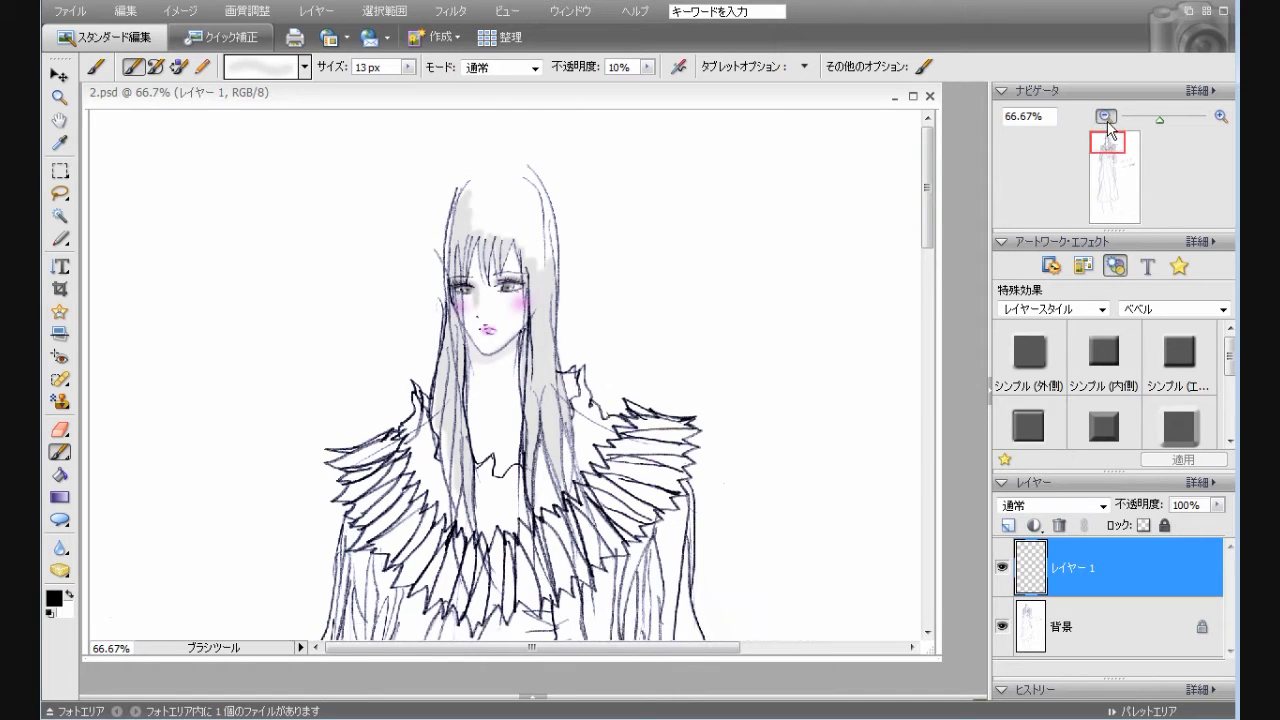
click(1106, 118)
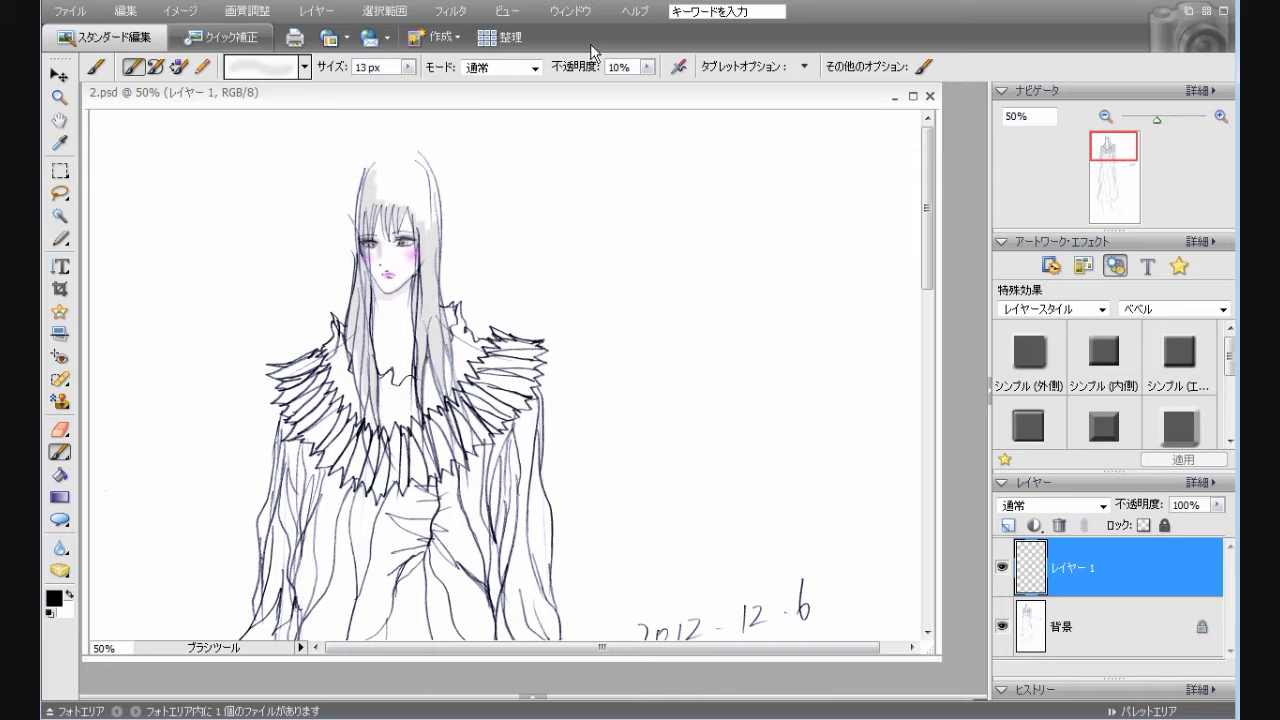
drag(647, 67, 646, 92)
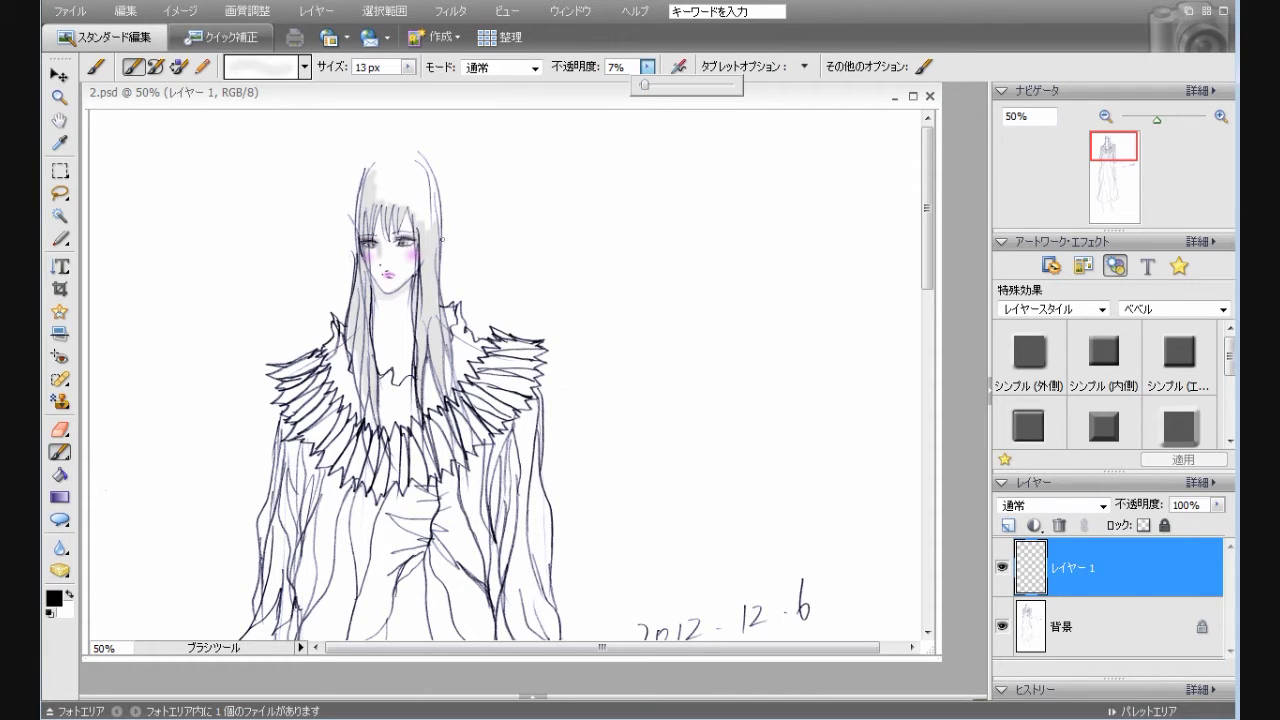
key(Return)
drag(368, 262, 375, 384)
mouse_move(370, 326)
mouse_down()
mouse_move(374, 408)
mouse_move(363, 398)
mouse_up()
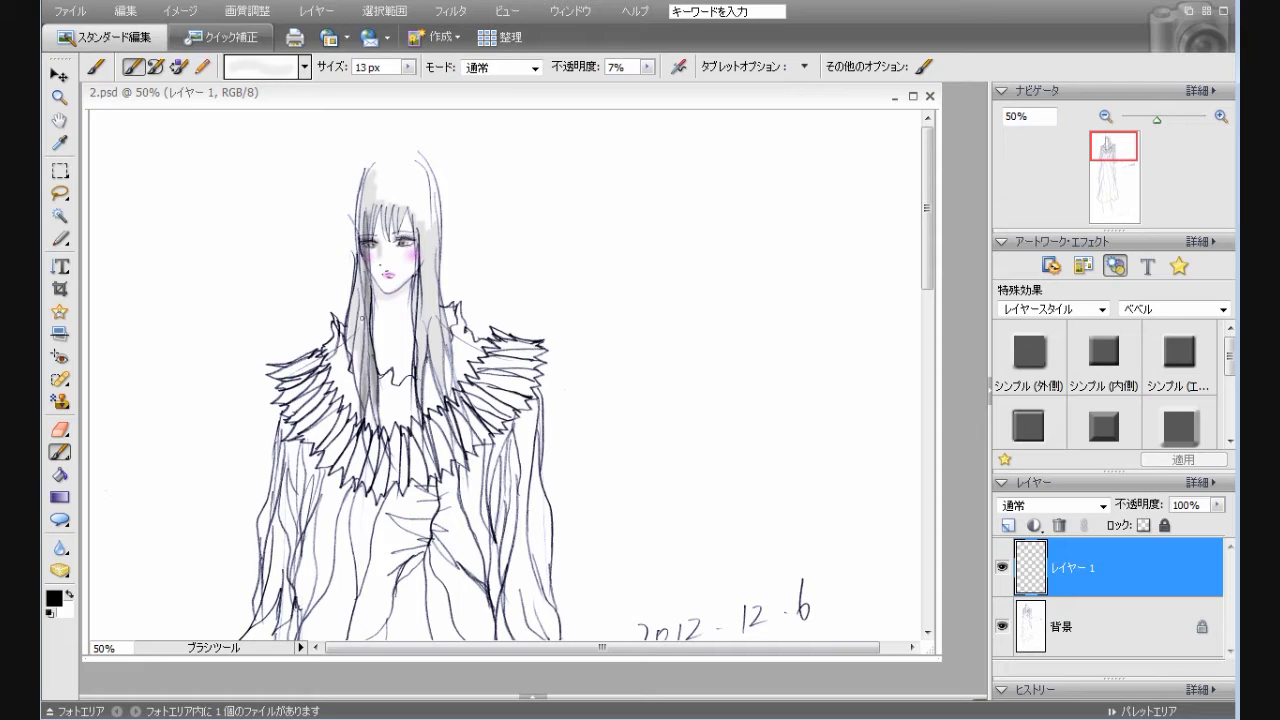
drag(364, 306, 360, 386)
drag(352, 352, 357, 288)
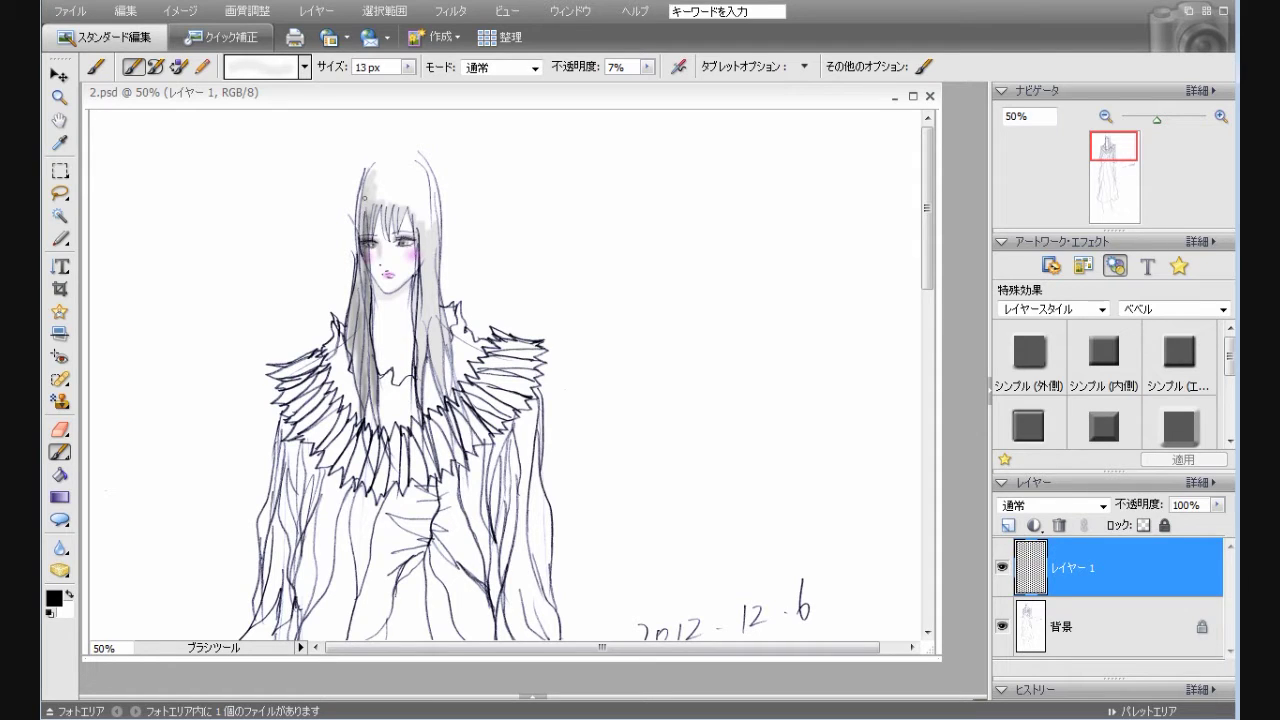
mouse_move(391, 208)
mouse_down()
mouse_move(388, 236)
mouse_move(397, 229)
mouse_up()
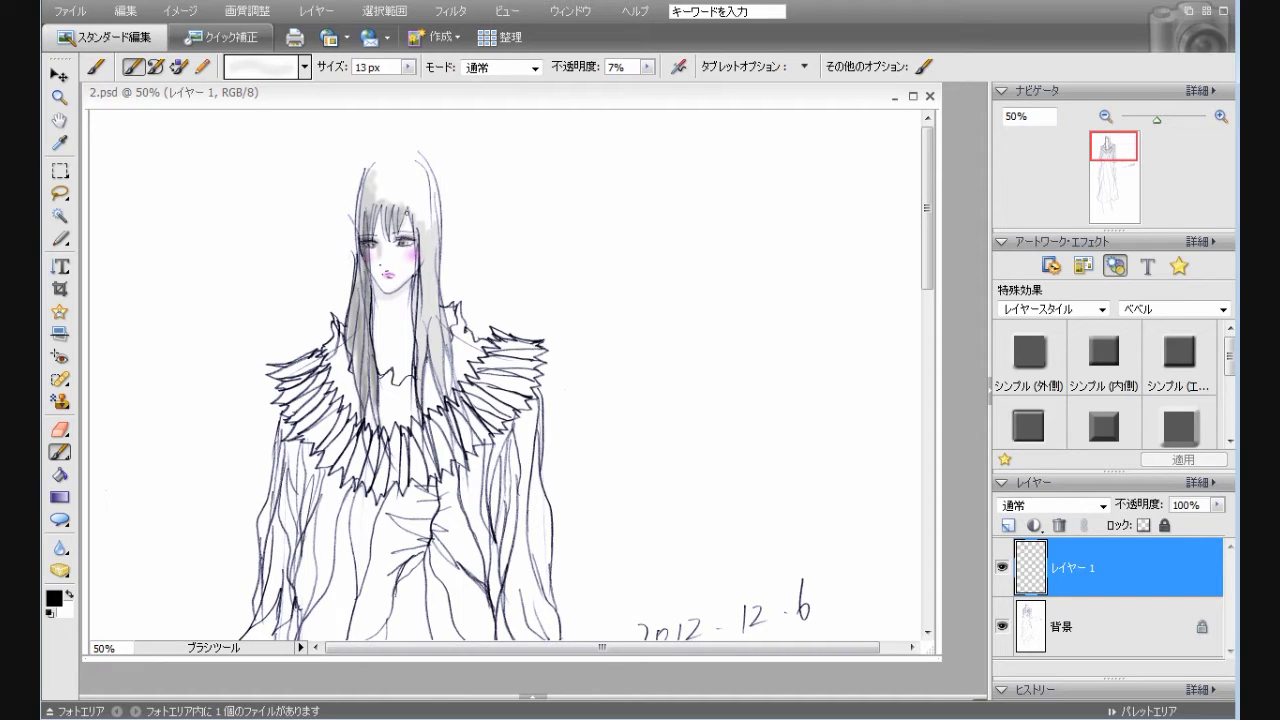
Step: Build up darker grey strands on the hair right of the face and add more shading to the fringe
drag(419, 277, 416, 379)
mouse_move(420, 330)
mouse_down()
mouse_move(420, 398)
mouse_move(417, 385)
mouse_up()
mouse_move(423, 276)
mouse_down()
mouse_move(425, 360)
mouse_move(431, 311)
mouse_move(455, 428)
mouse_up()
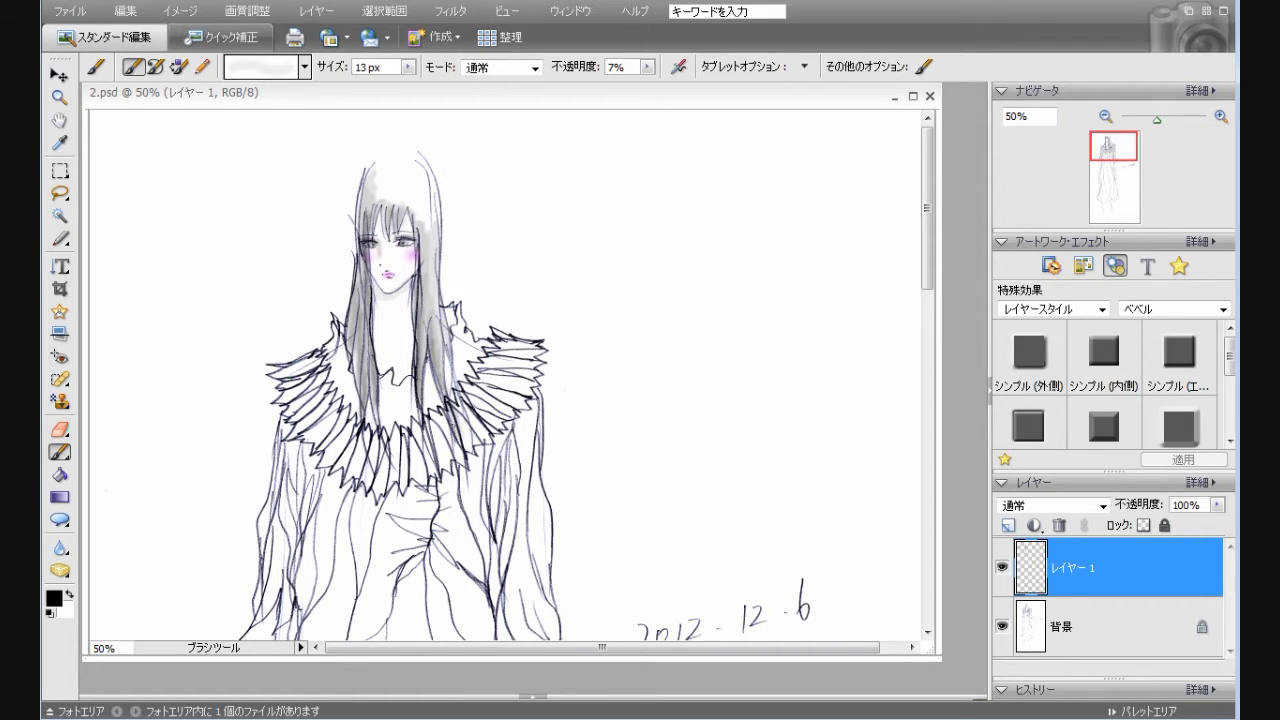
drag(435, 340, 438, 389)
mouse_move(424, 296)
mouse_down()
mouse_move(445, 343)
mouse_move(433, 258)
mouse_up()
drag(428, 322, 426, 241)
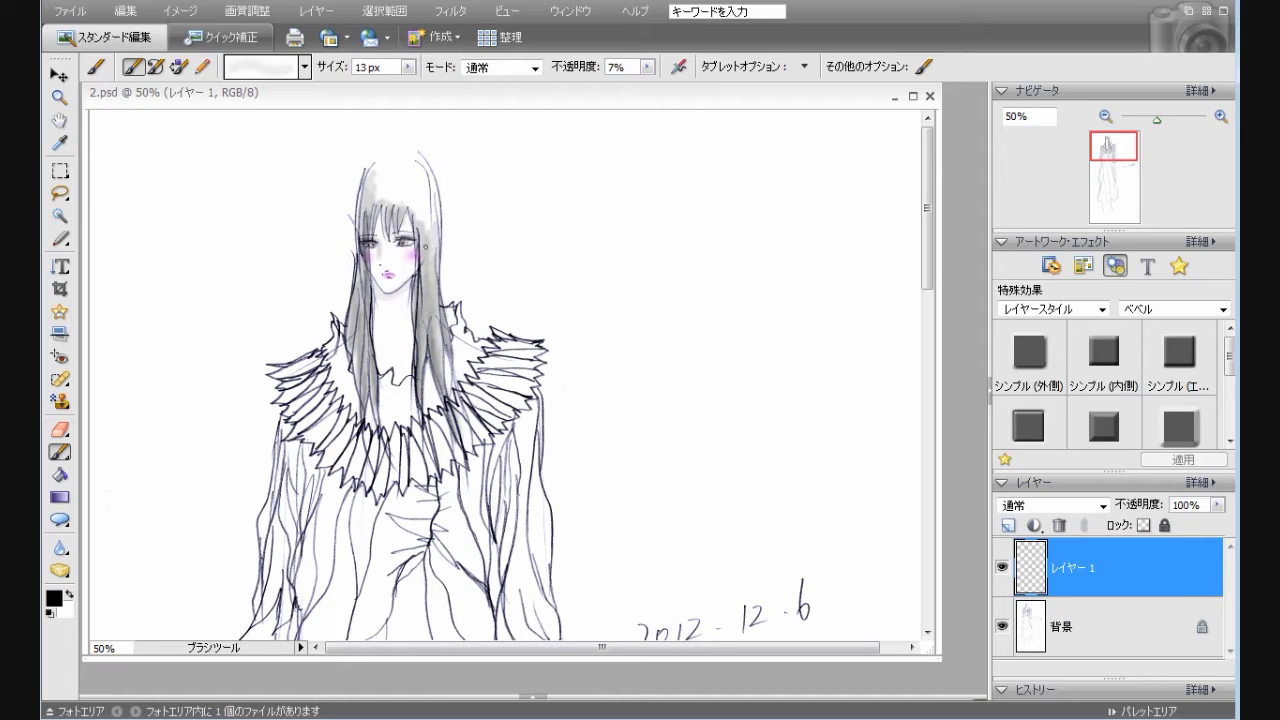
drag(433, 307, 424, 289)
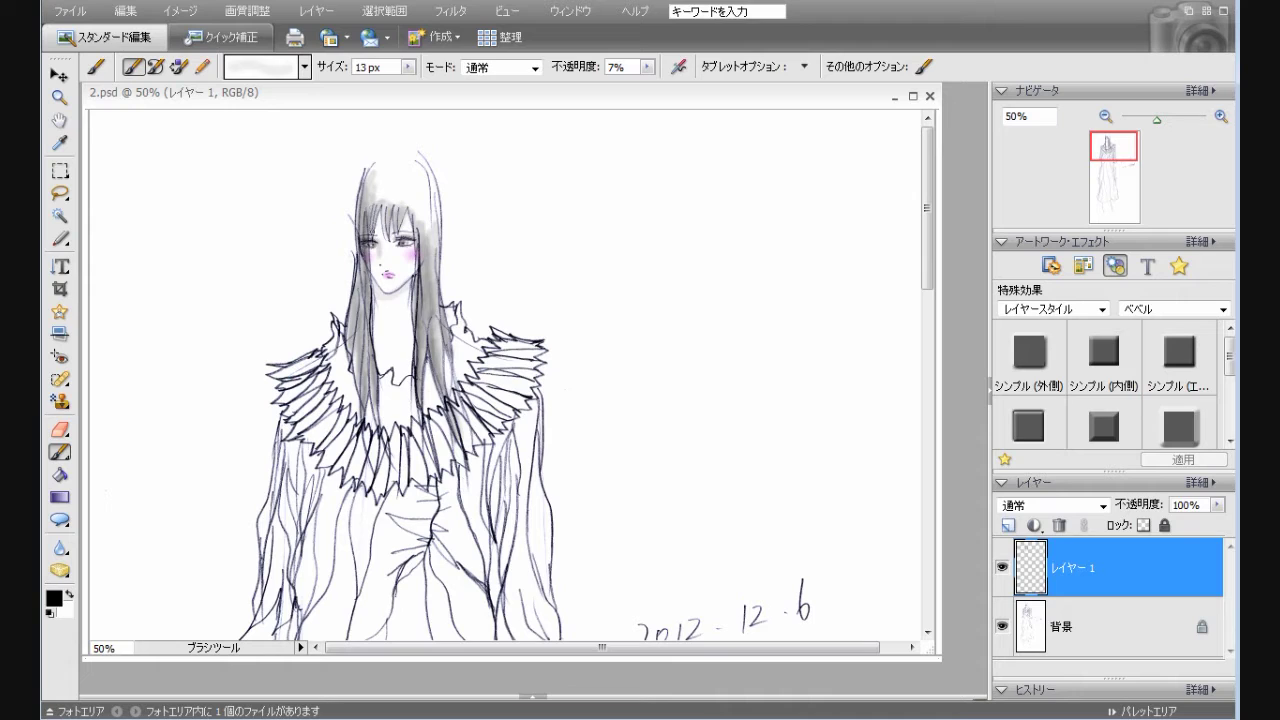
mouse_move(376, 210)
mouse_down()
mouse_move(374, 225)
mouse_move(395, 221)
mouse_up()
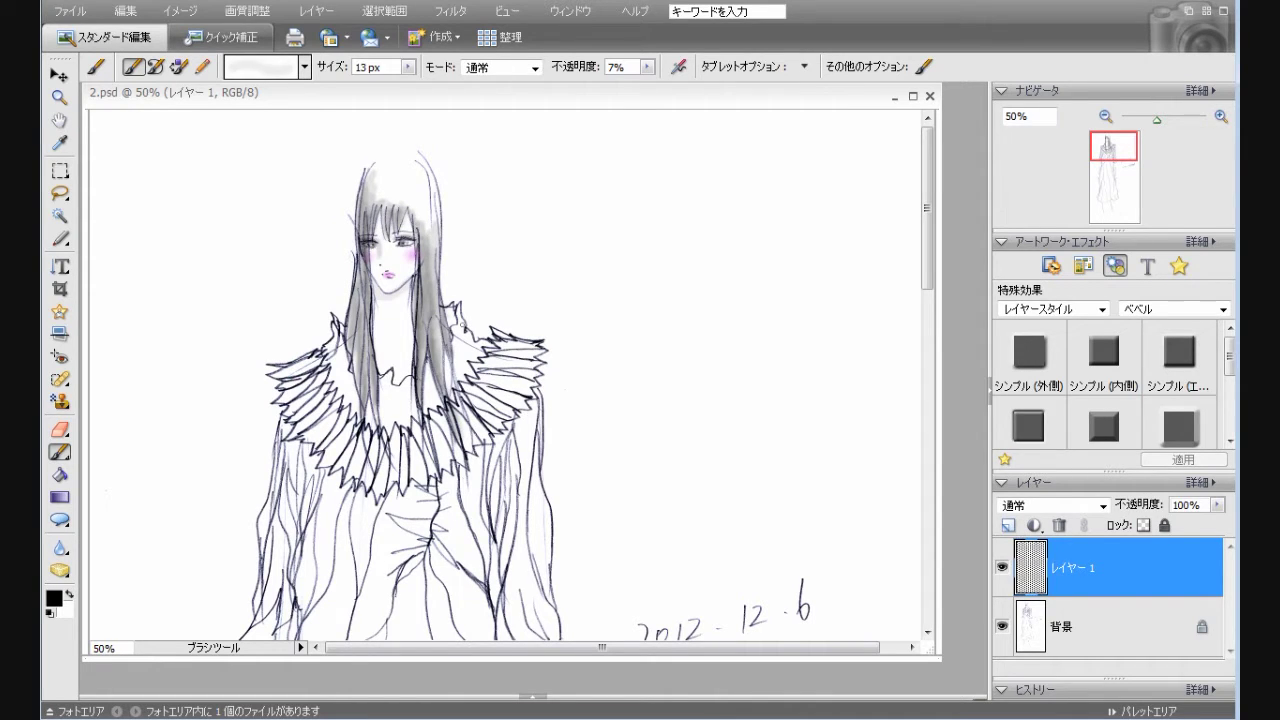
Step: Apply the last bevel layer style to the hair layer and add a new layer above it
drag(1231, 360, 1231, 412)
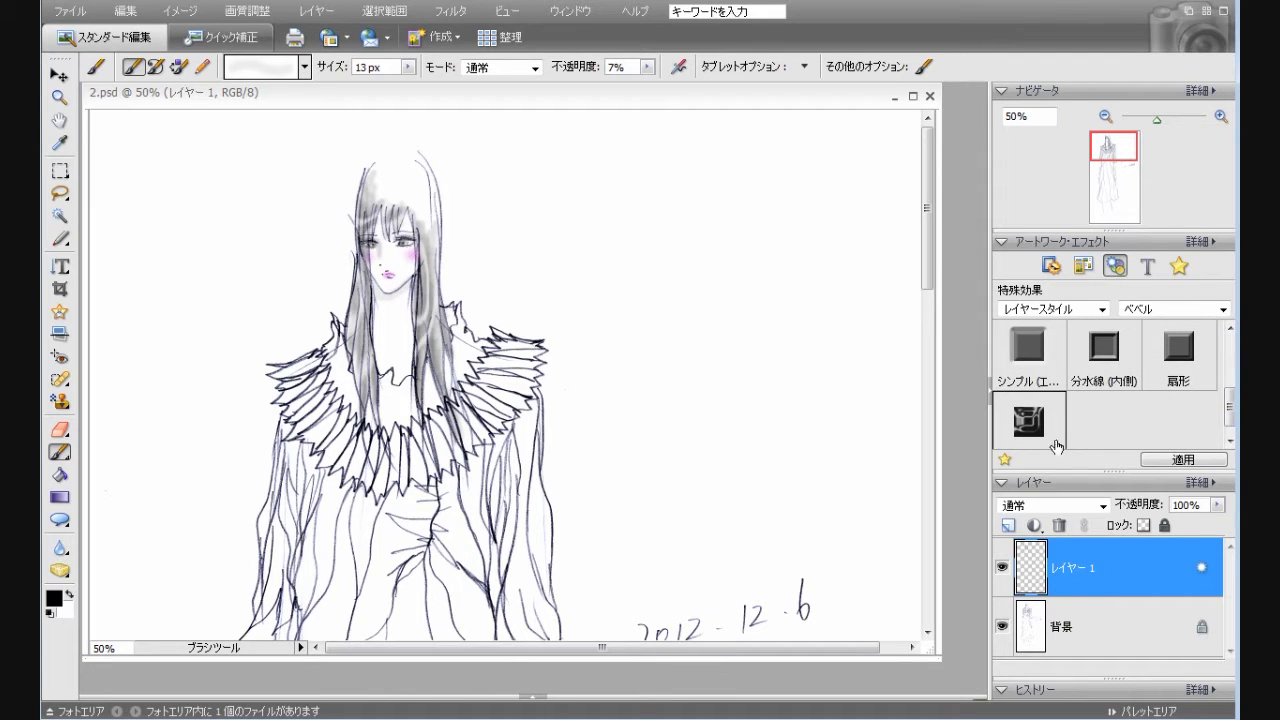
click(1008, 524)
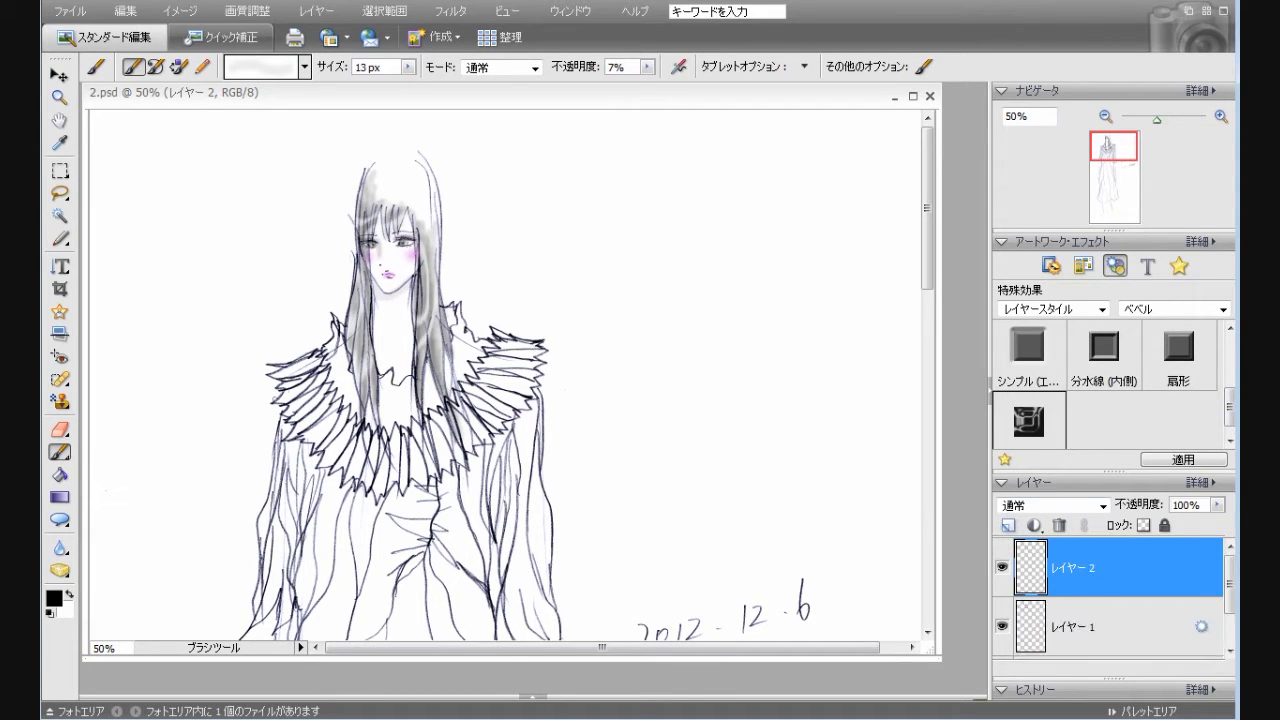
Step: Fill the inner collar area left of the hair with the dark red draped-fabric pattern using the Paint Bucket tool
key(k)
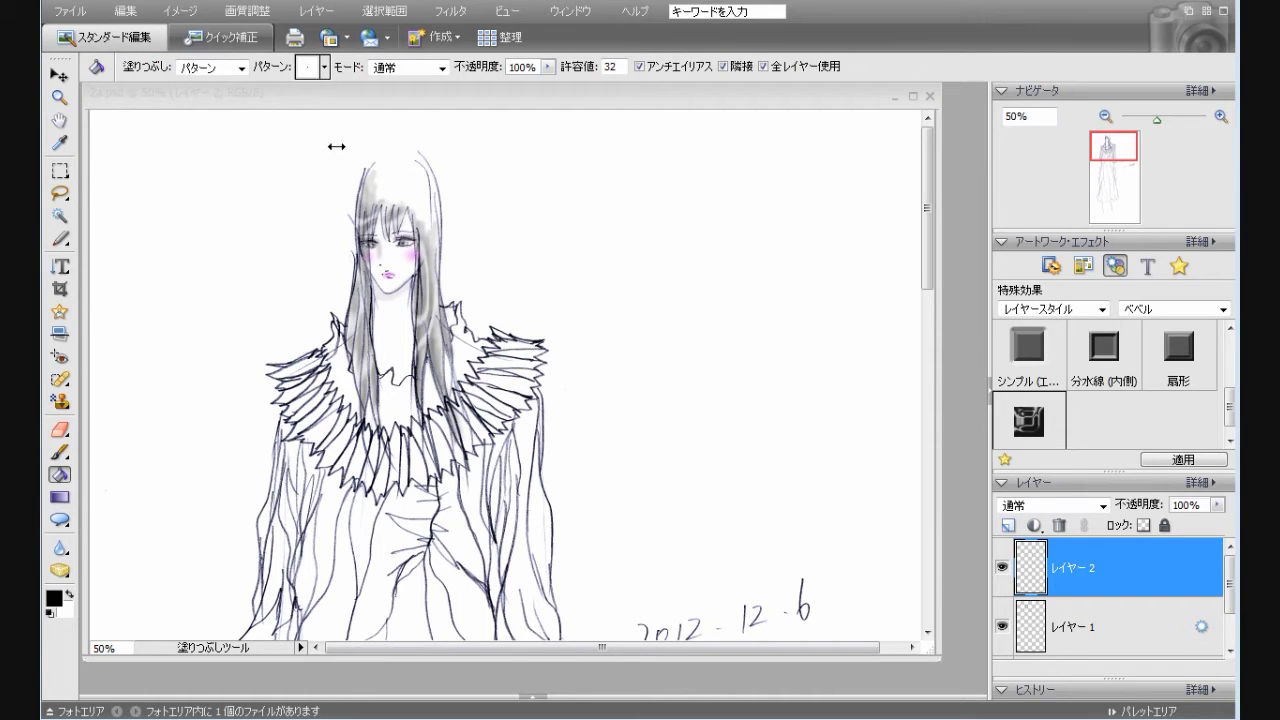
click(324, 67)
drag(500, 711, 500, 719)
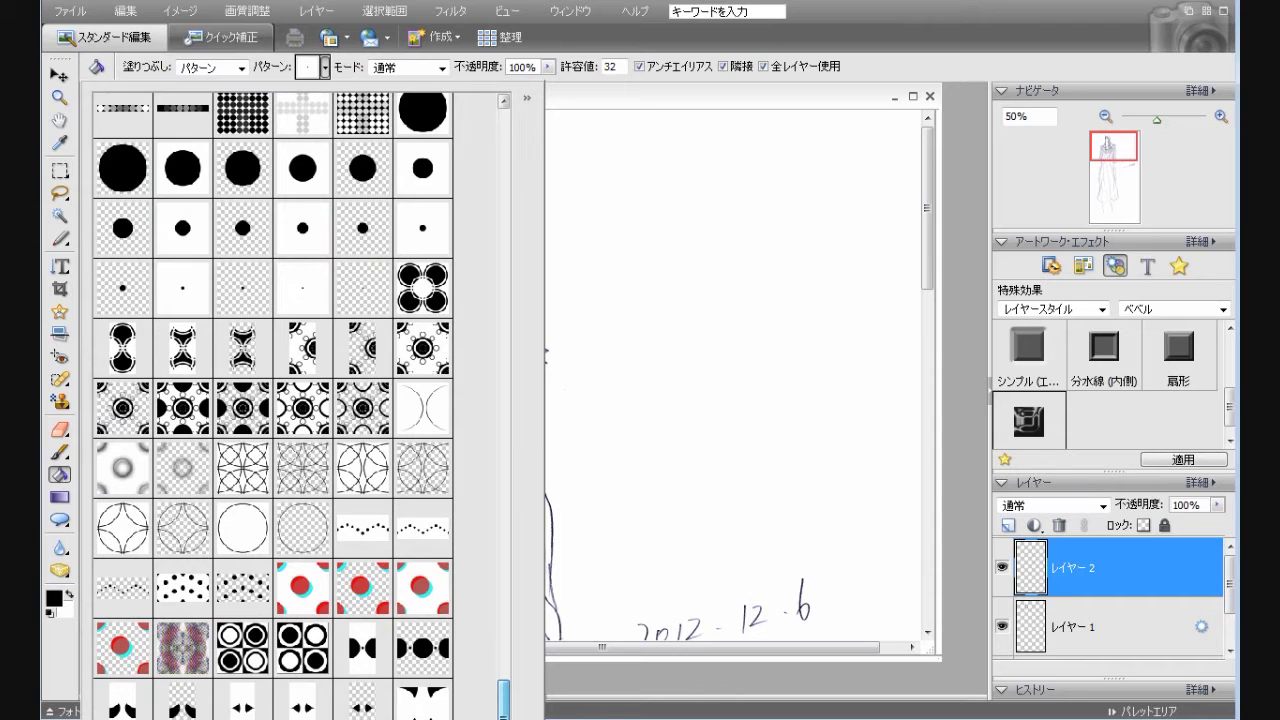
scroll(500, 708, up, 5)
drag(500, 710, 495, 594)
click(242, 471)
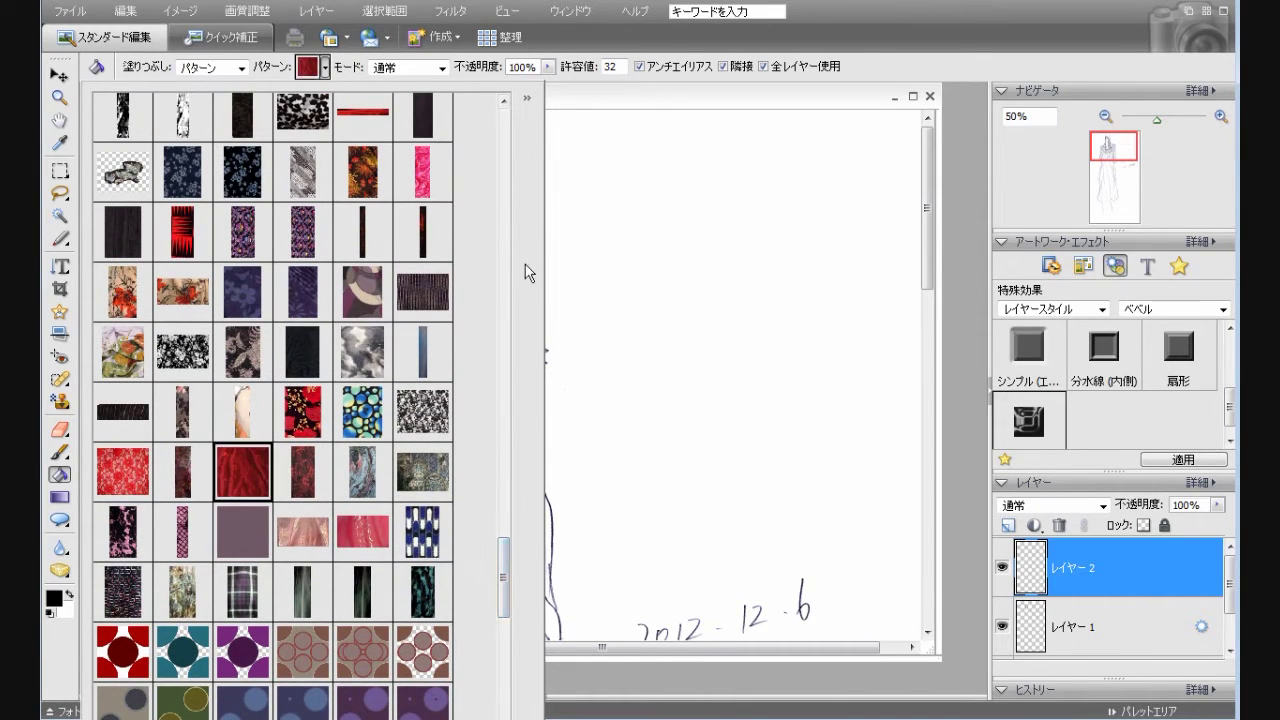
click(727, 97)
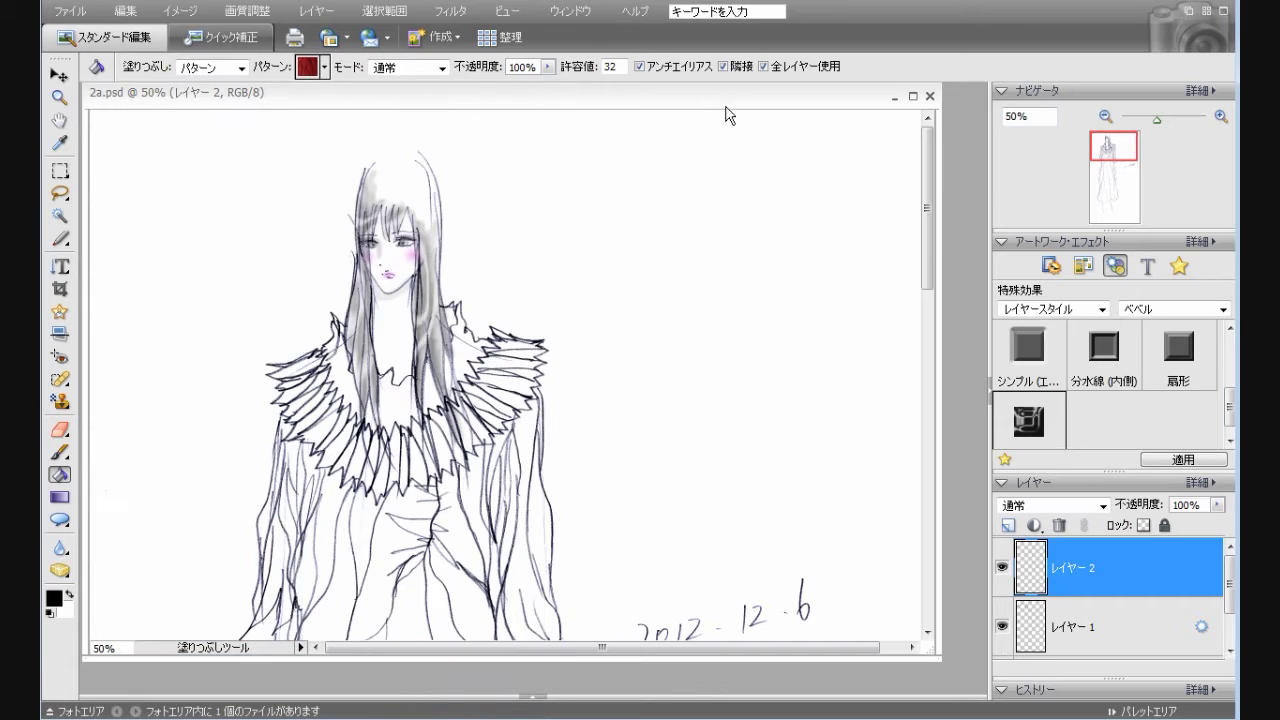
click(342, 368)
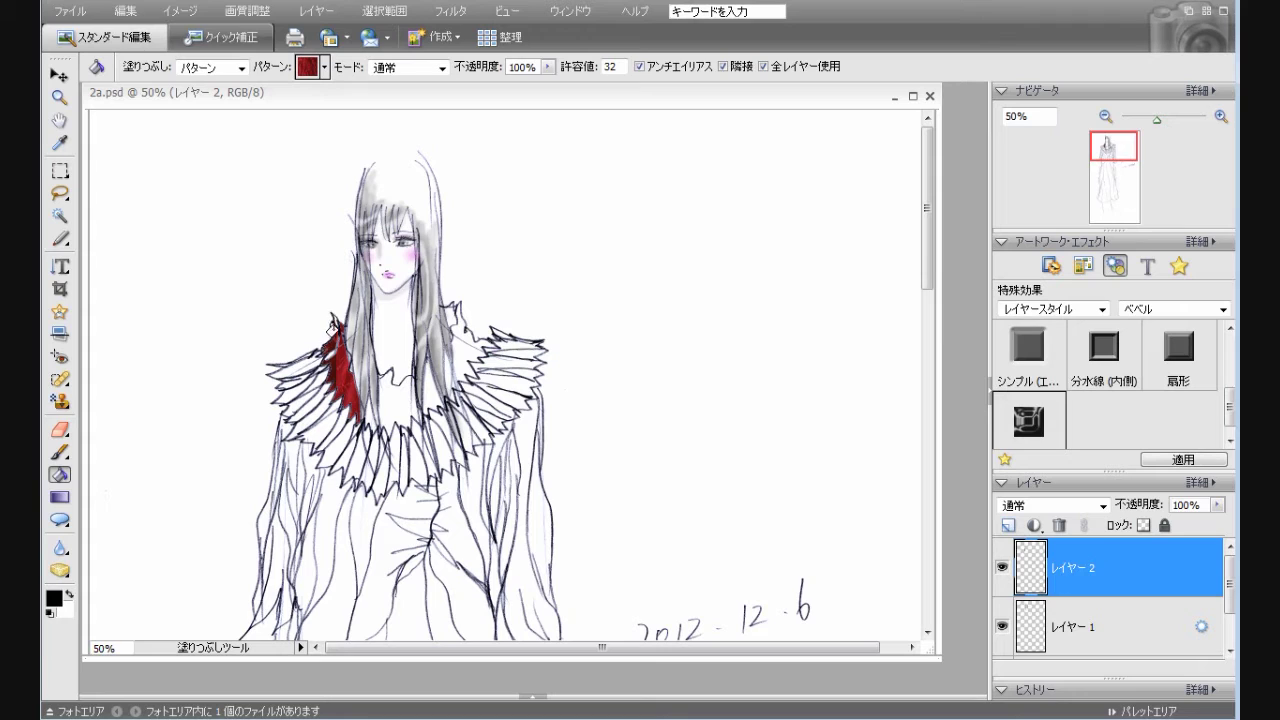
Step: Fill the remaining collar areas on both sides of the hair with the dark red draped-fabric pattern
click(328, 351)
click(426, 390)
click(450, 364)
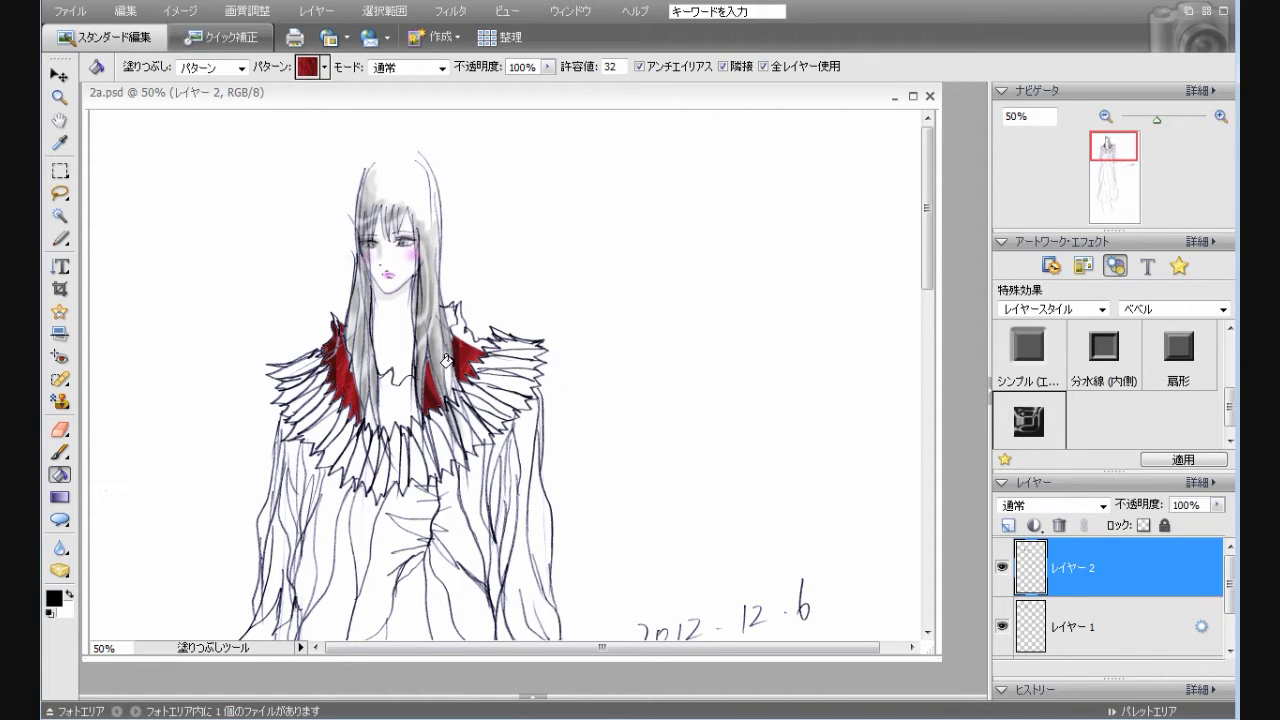
click(456, 322)
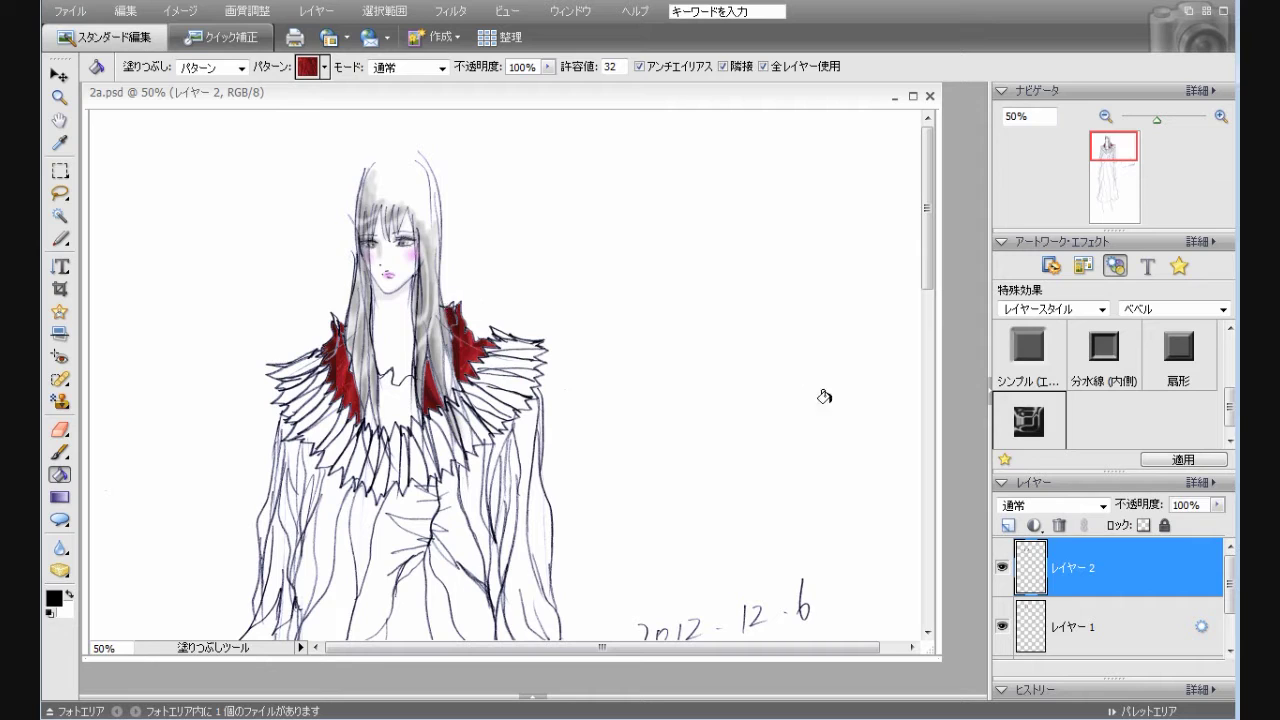
Step: Try the last bevel layer style on the red collar layer, then undo it
double_click(1022, 422)
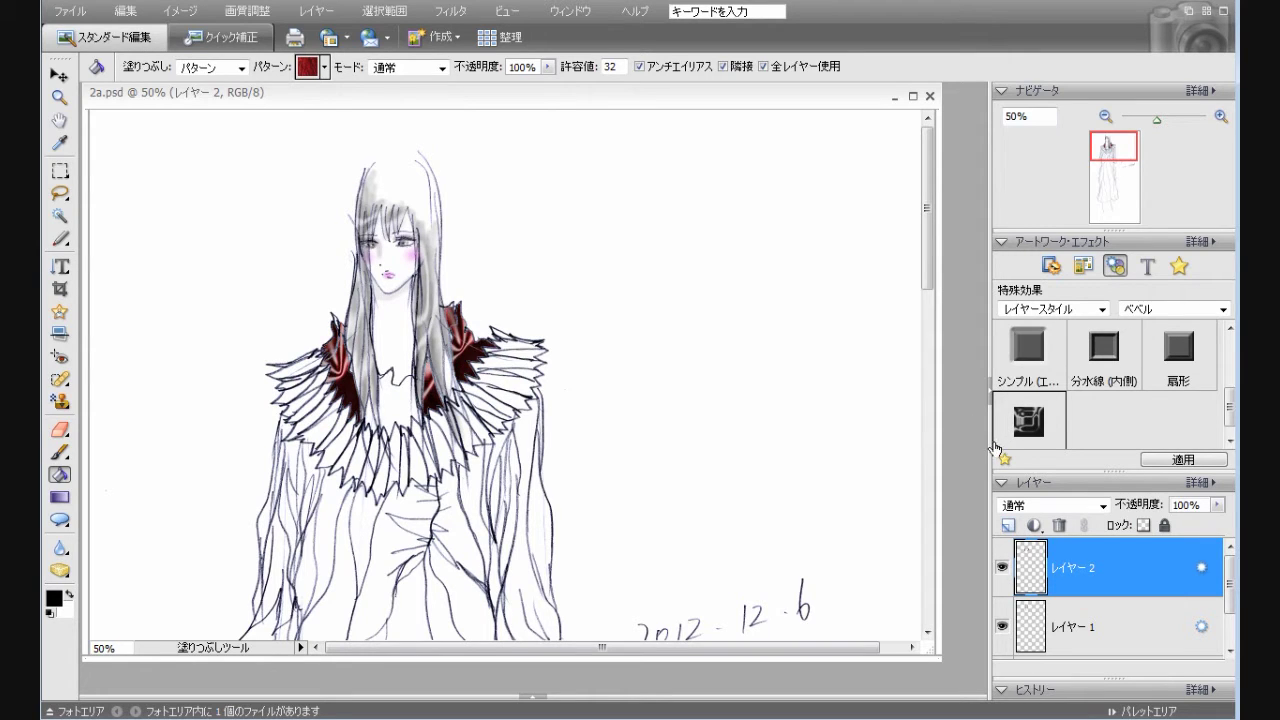
click(134, 12)
click(142, 34)
Step: Apply the Low (低) style from the inner shadow (シャドウ(内側)) layer styles to the red collar layer
click(1170, 309)
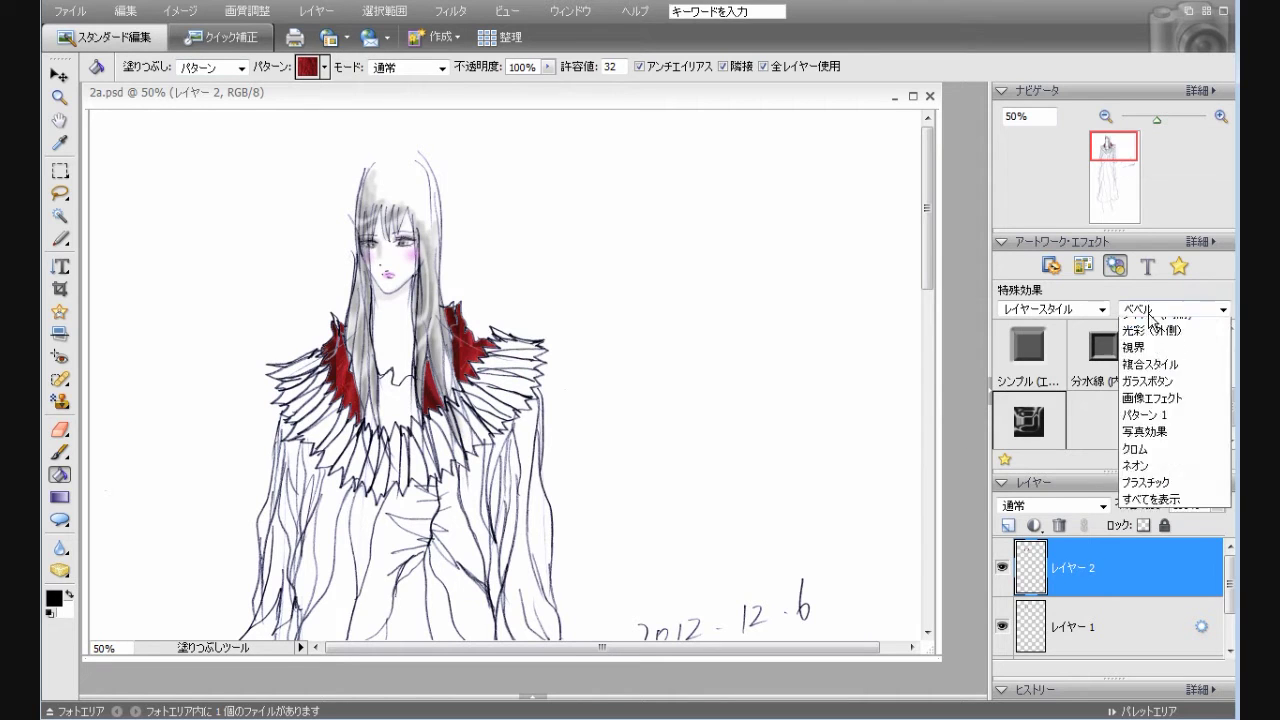
click(1122, 377)
double_click(1043, 362)
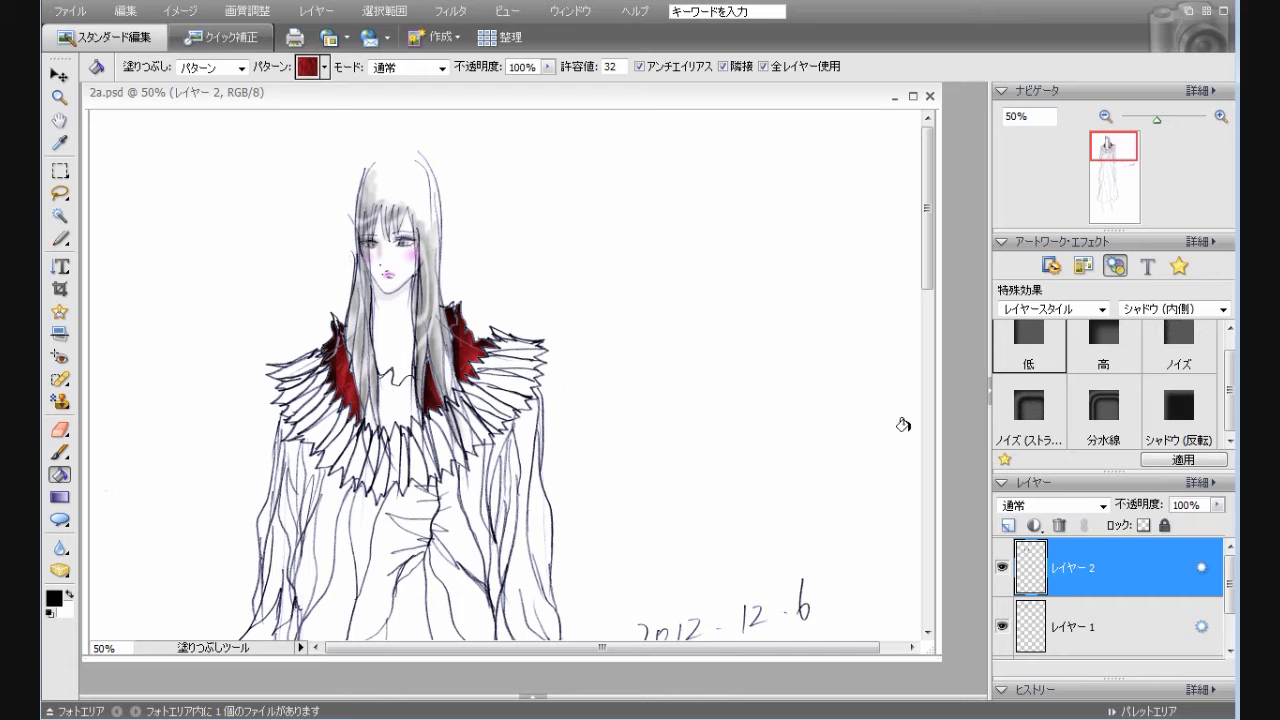
Step: On a new layer, fill the front of the inner collar with the red pattern and apply the Low (低) inner shadow style
click(1008, 525)
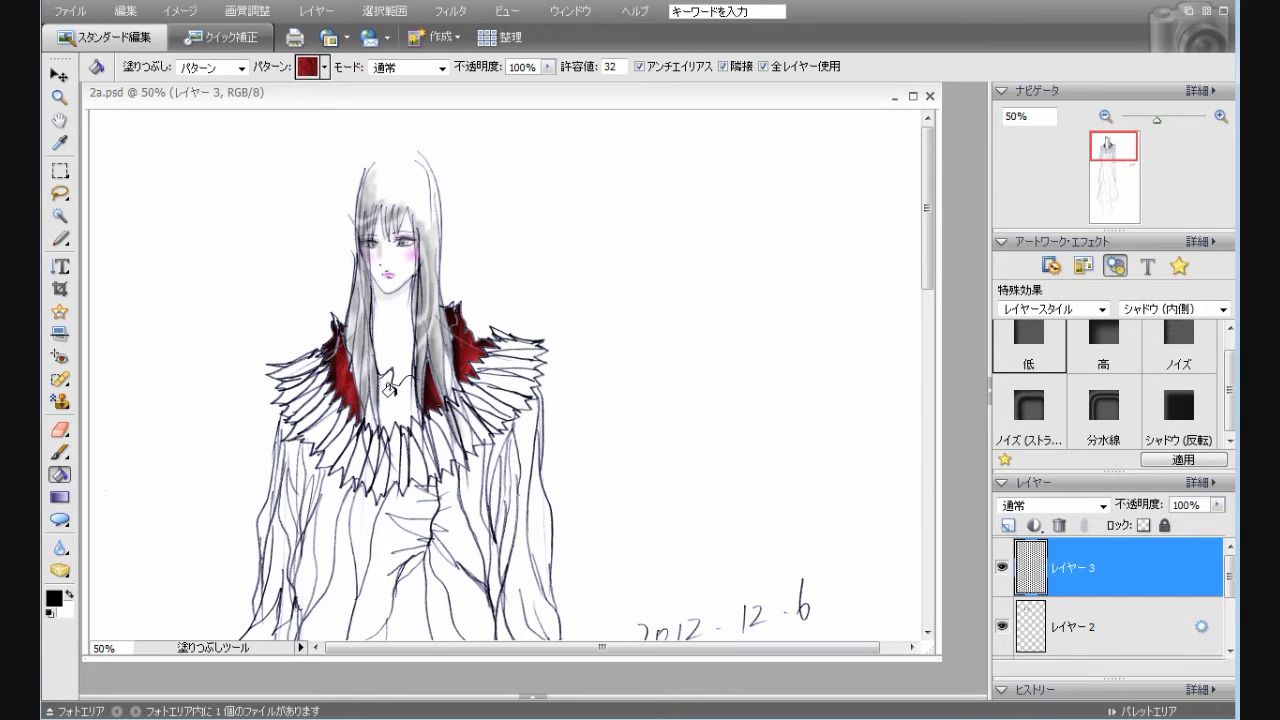
click(396, 398)
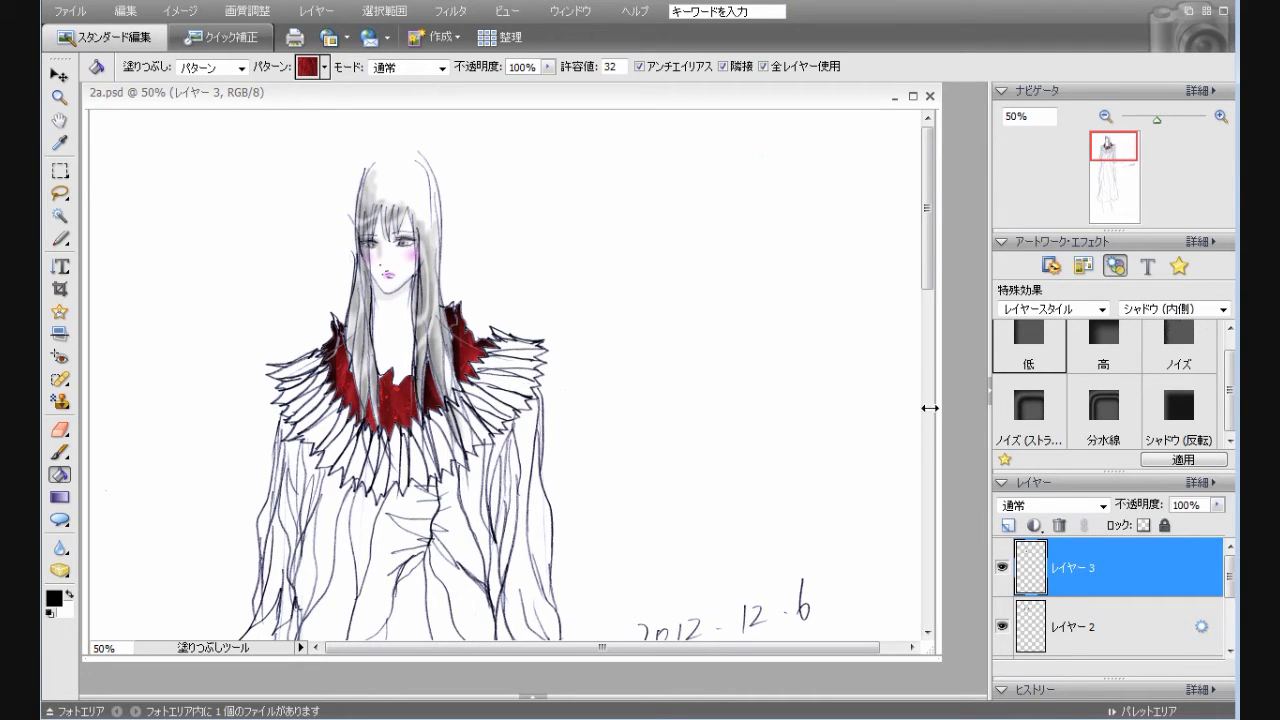
double_click(1016, 356)
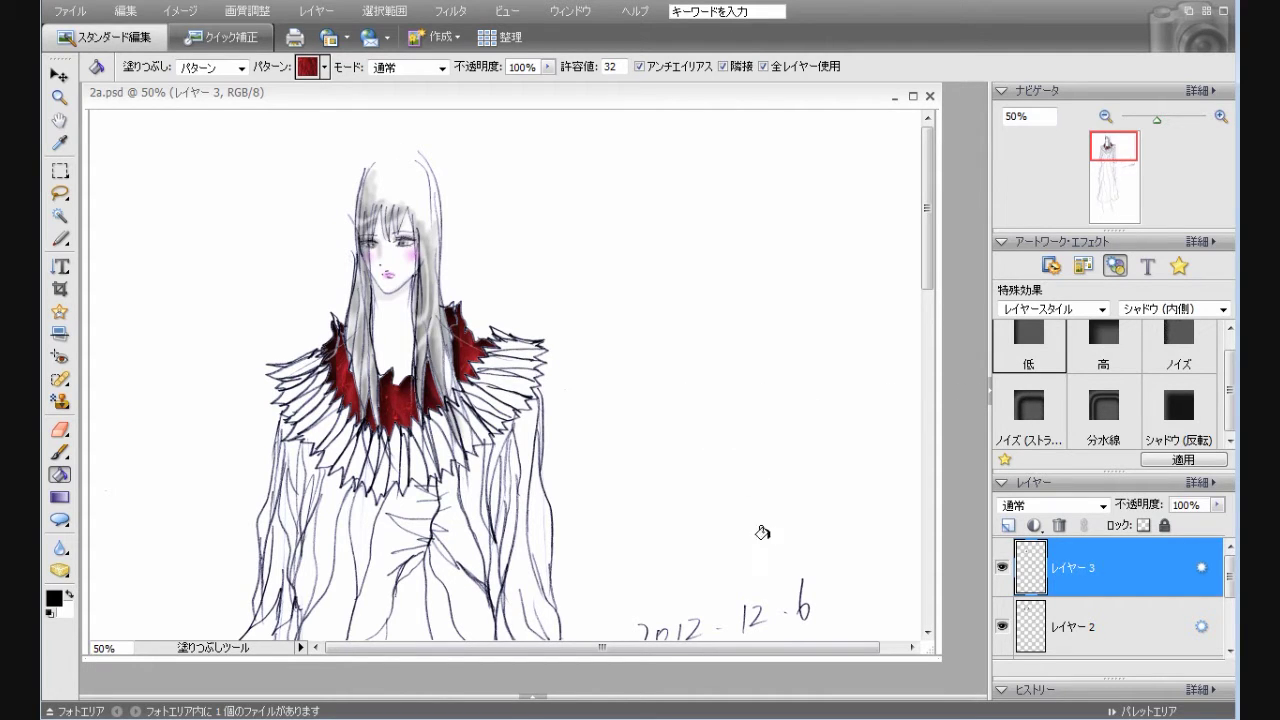
Step: On a new layer, fill two non-adjacent skirt panels with the red pattern and apply the Noise (ノイズ) inner shadow style
click(1008, 526)
click(1105, 116)
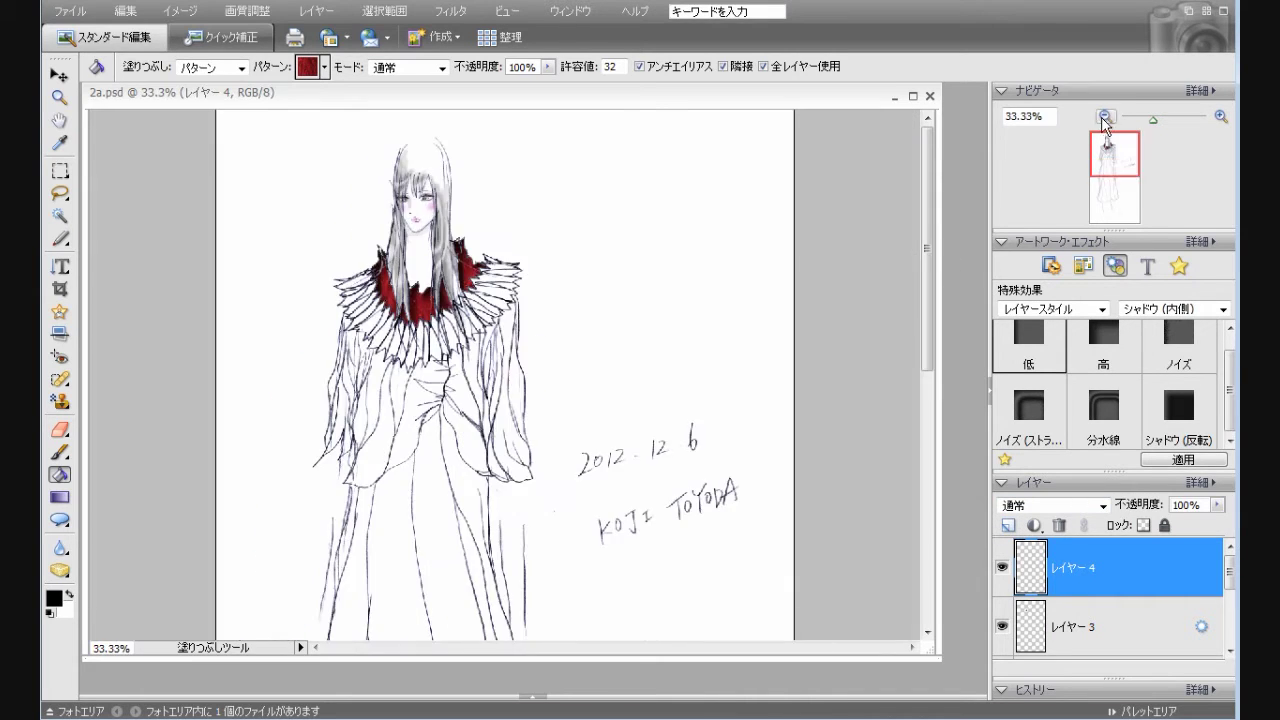
click(1105, 116)
mouse_move(925, 313)
mouse_down()
mouse_move(923, 434)
mouse_move(923, 407)
mouse_up()
click(441, 382)
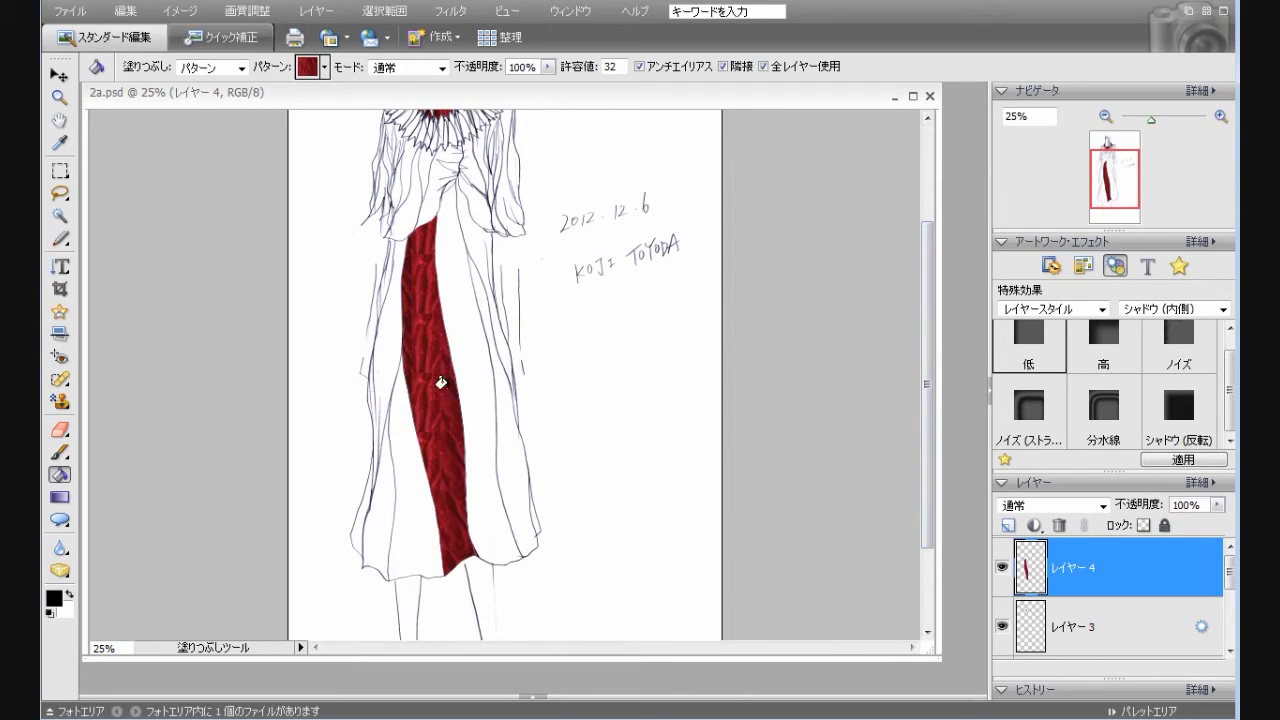
click(498, 386)
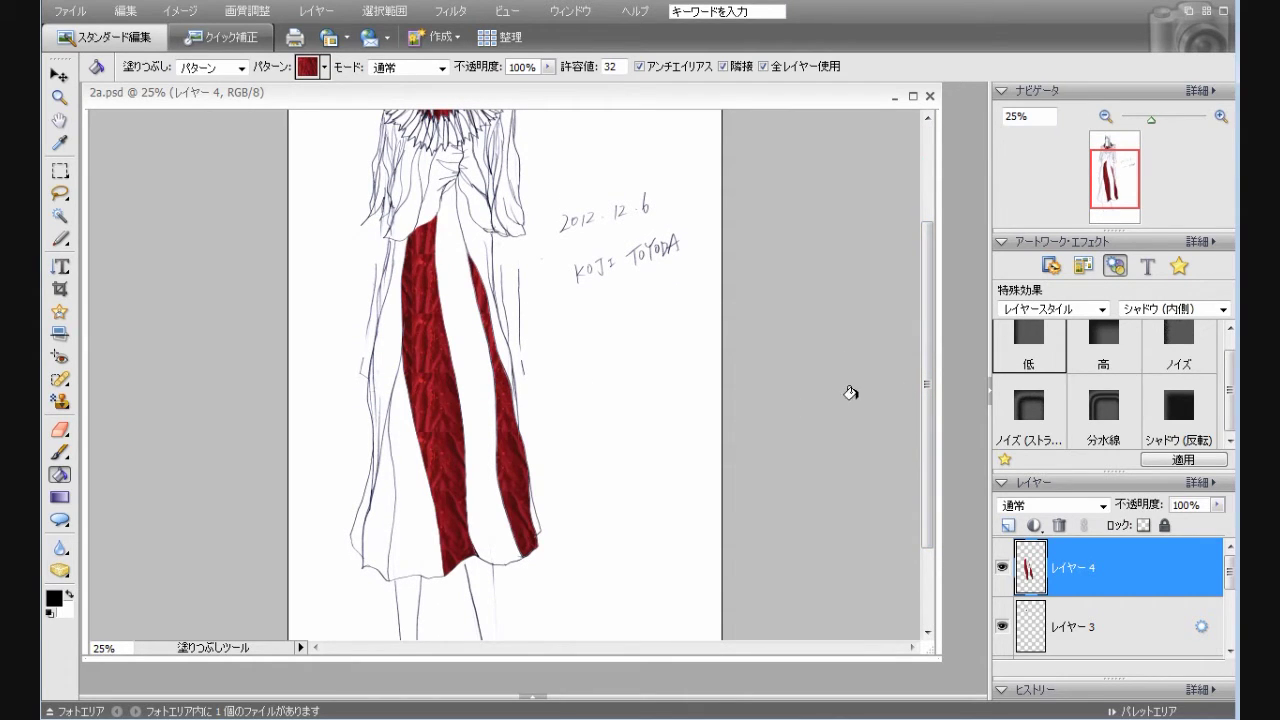
double_click(1150, 357)
Step: On another new layer, fill the skirt's centre-right and lower-left panels with the red pattern and apply the High (高) inner shadow style
click(1008, 525)
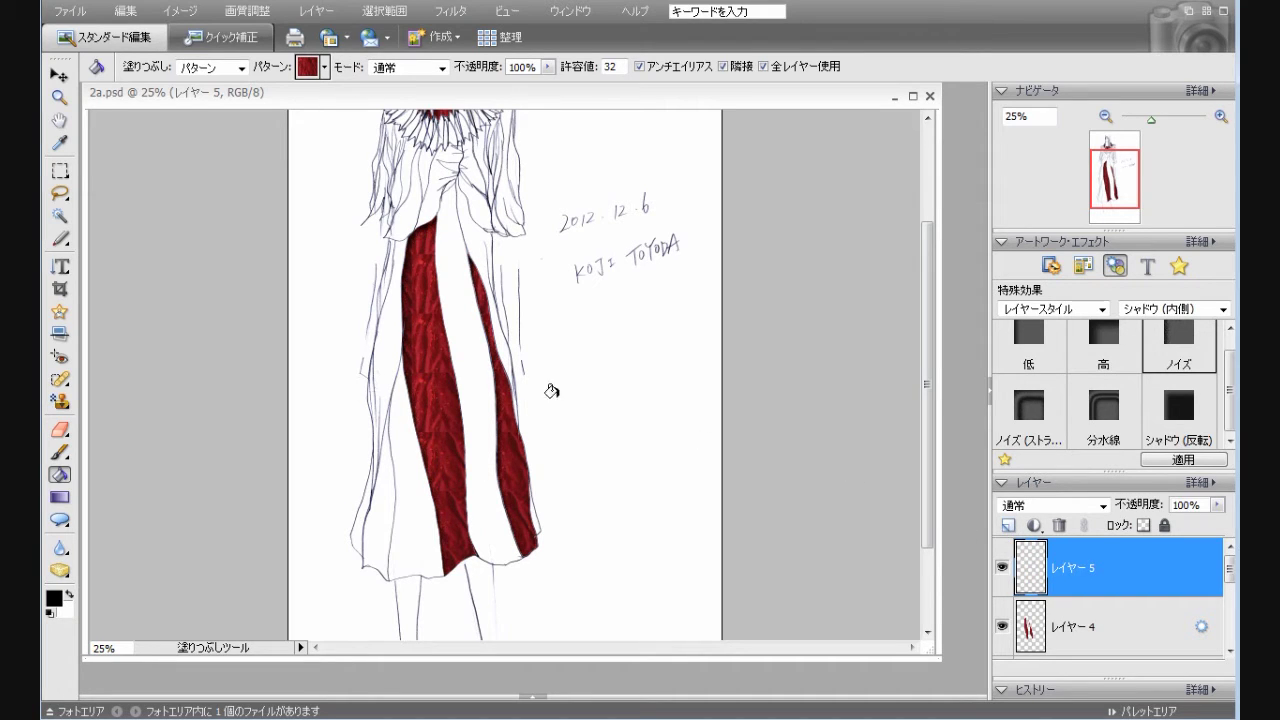
click(397, 396)
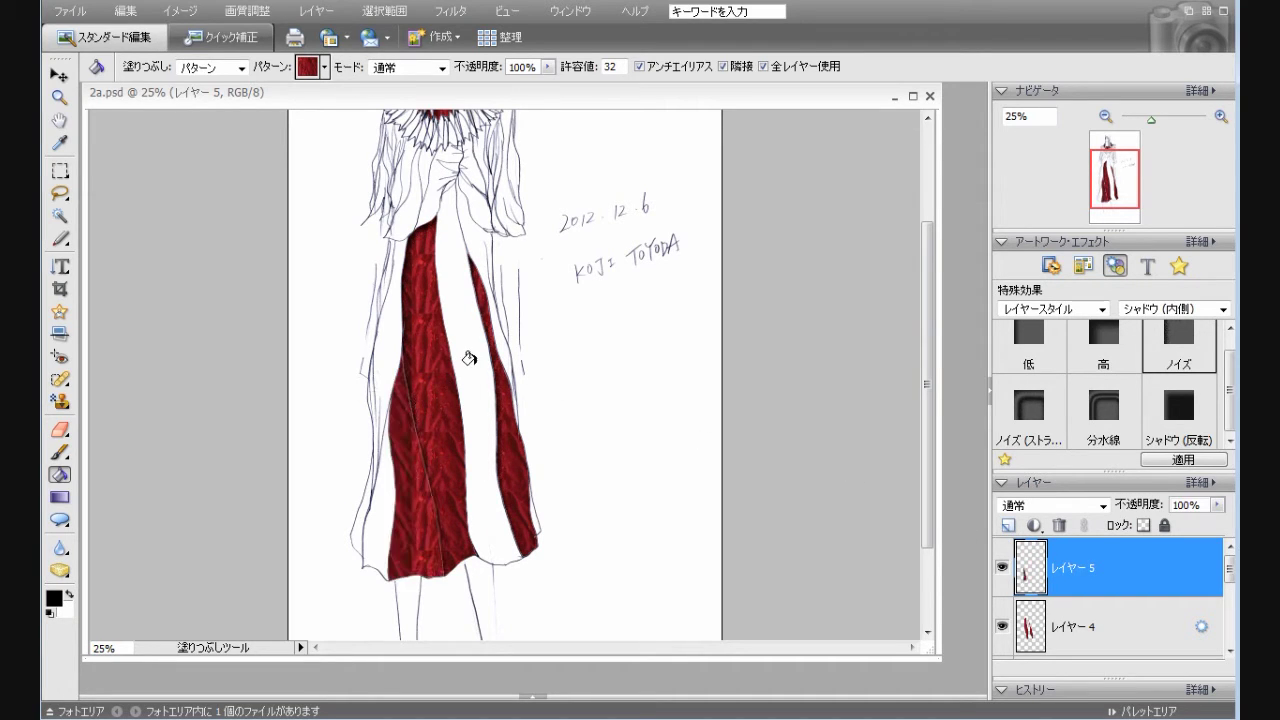
click(470, 363)
double_click(1044, 372)
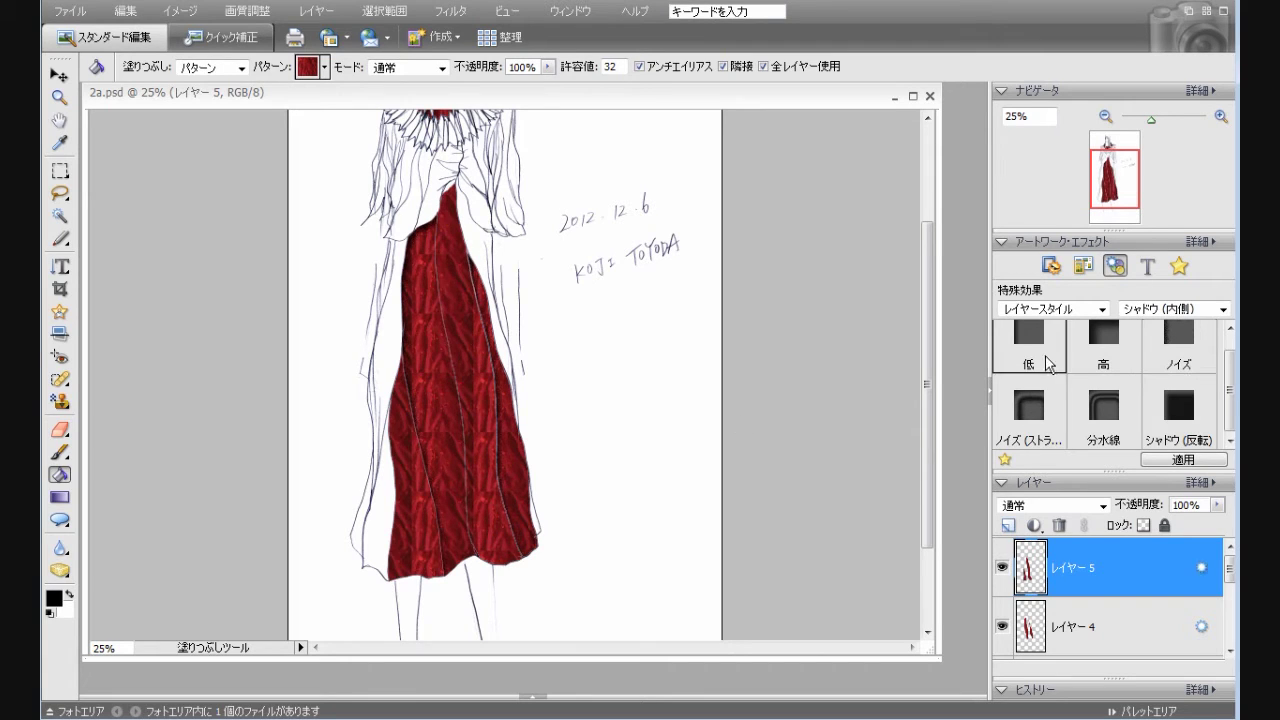
double_click(1103, 365)
Step: On a new layer, fill the skirt's narrow side panels with the red pattern and apply the Low (低) inner shadow style
click(1008, 525)
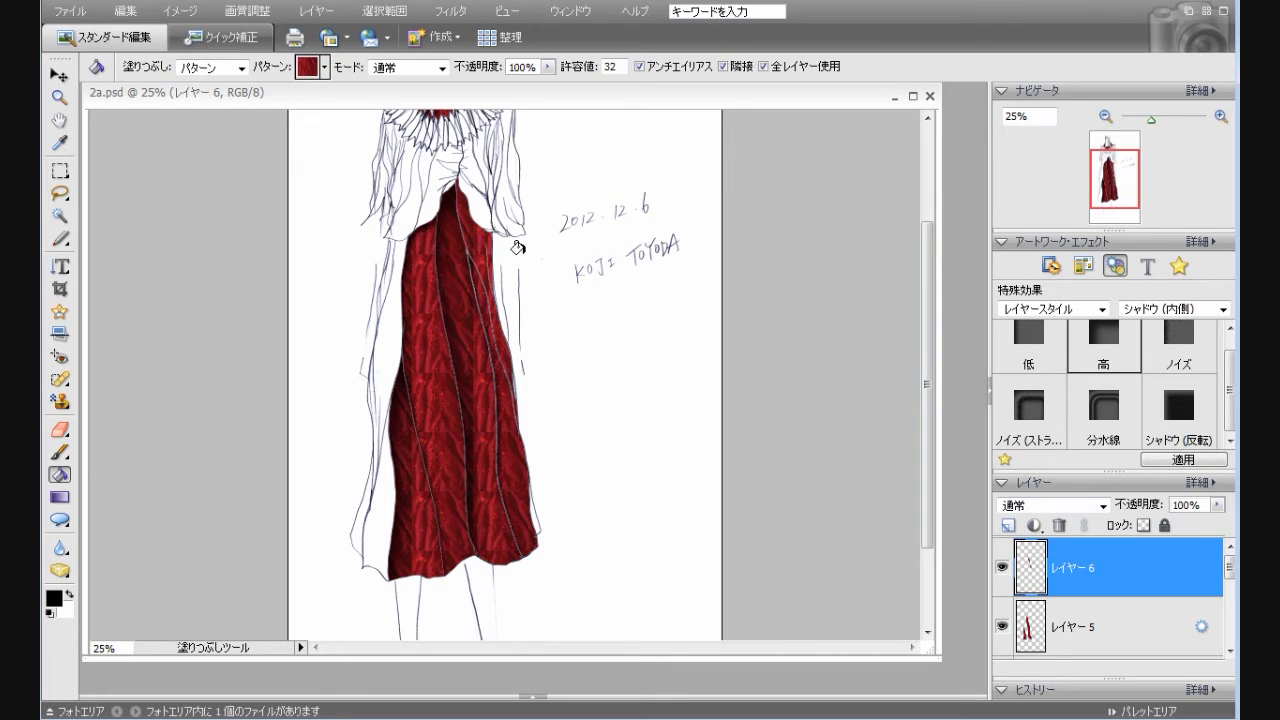
click(385, 313)
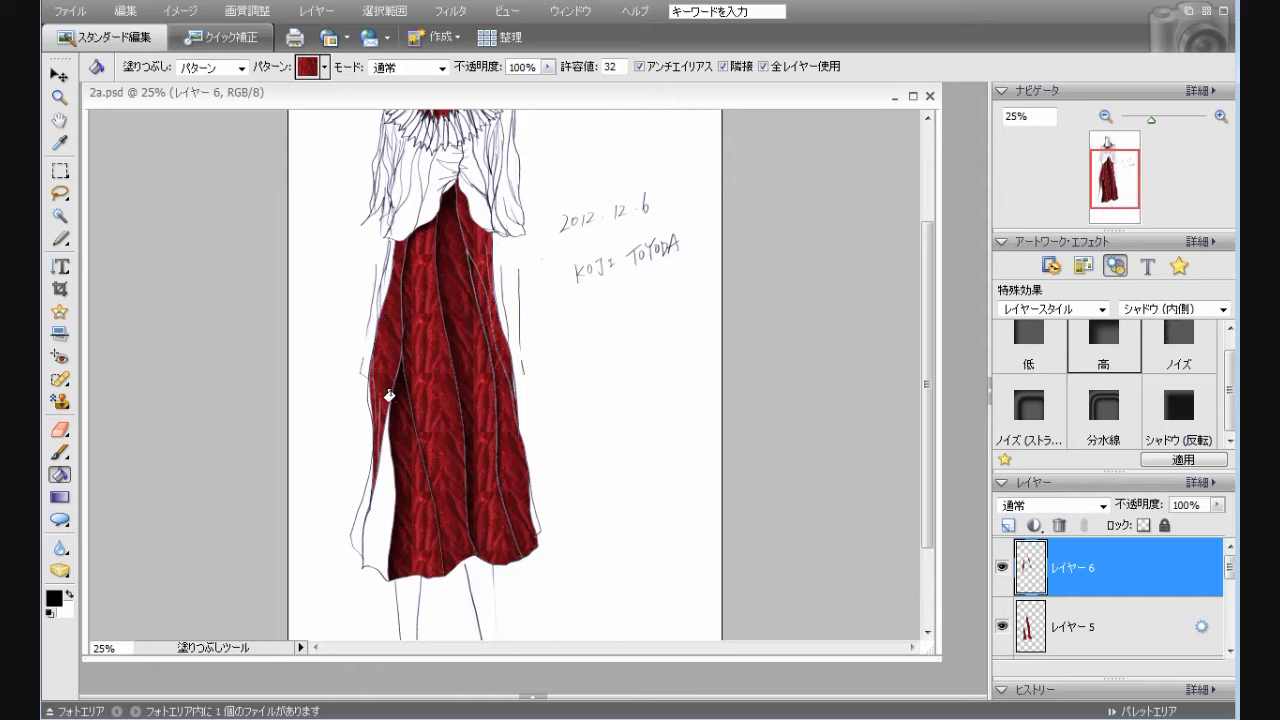
double_click(1041, 365)
Step: On a new layer, fill the slivers along the skirt's outer left edge in red and apply the inverted (シャドウ(反転)) inner shadow style
click(1007, 527)
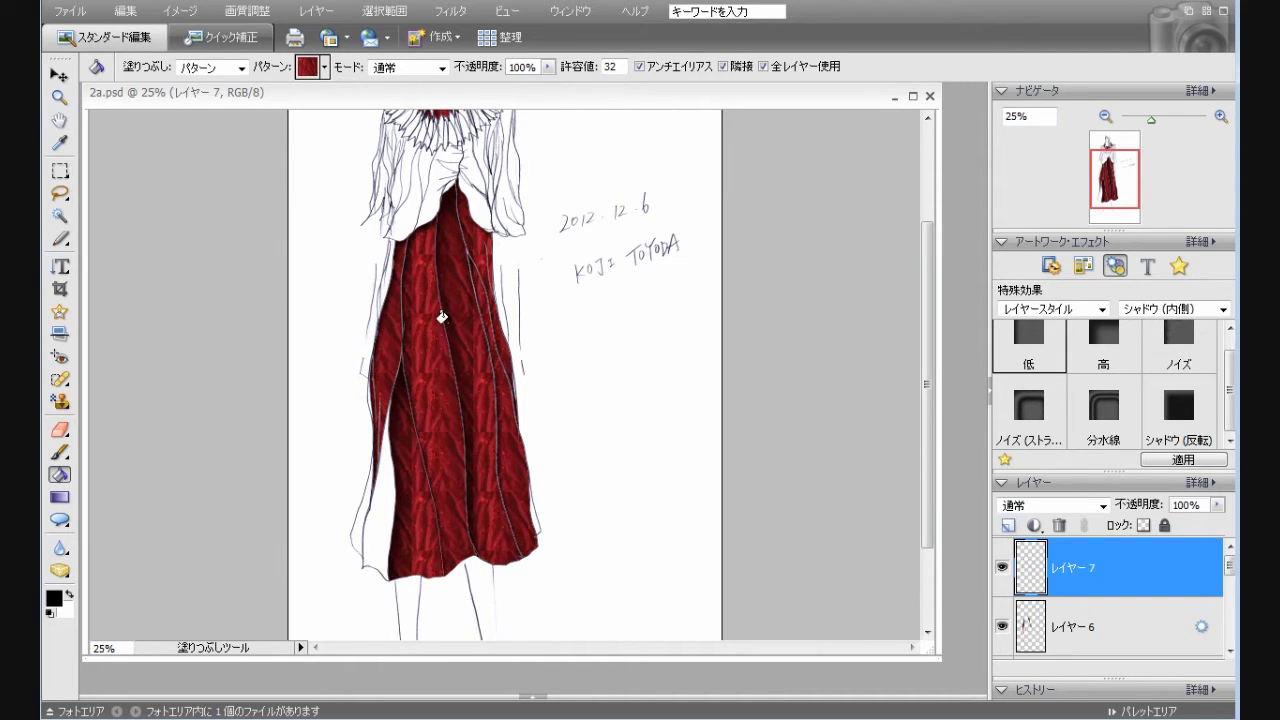
click(383, 268)
click(360, 504)
double_click(1170, 412)
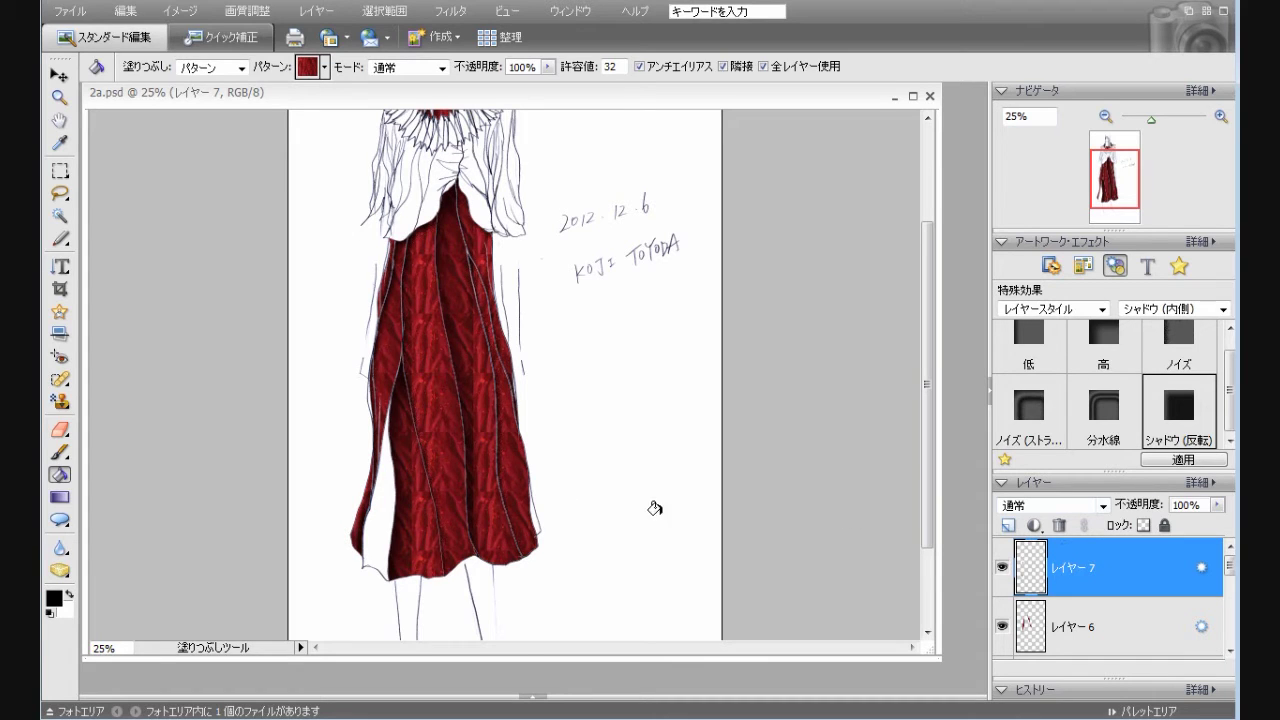
Step: On a new layer, fill the last white panel at the skirt's lower left in red and apply the High (高) inner shadow style
click(1008, 525)
click(388, 498)
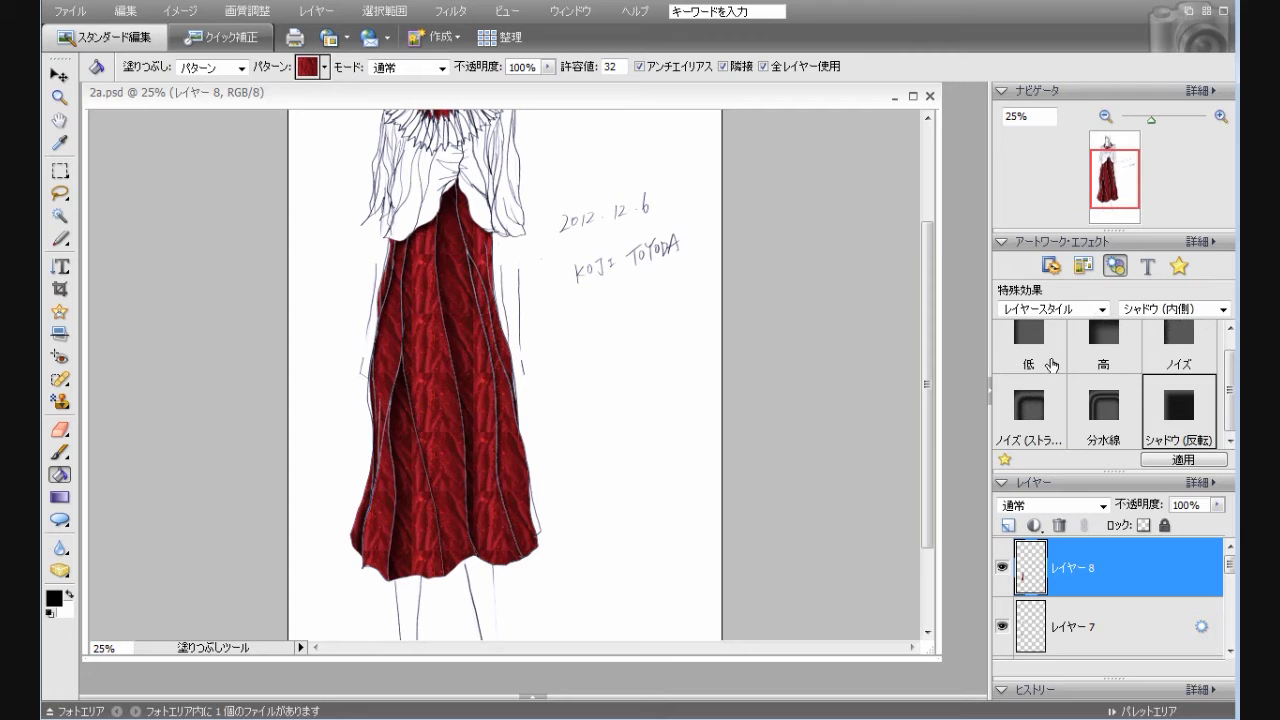
double_click(1054, 366)
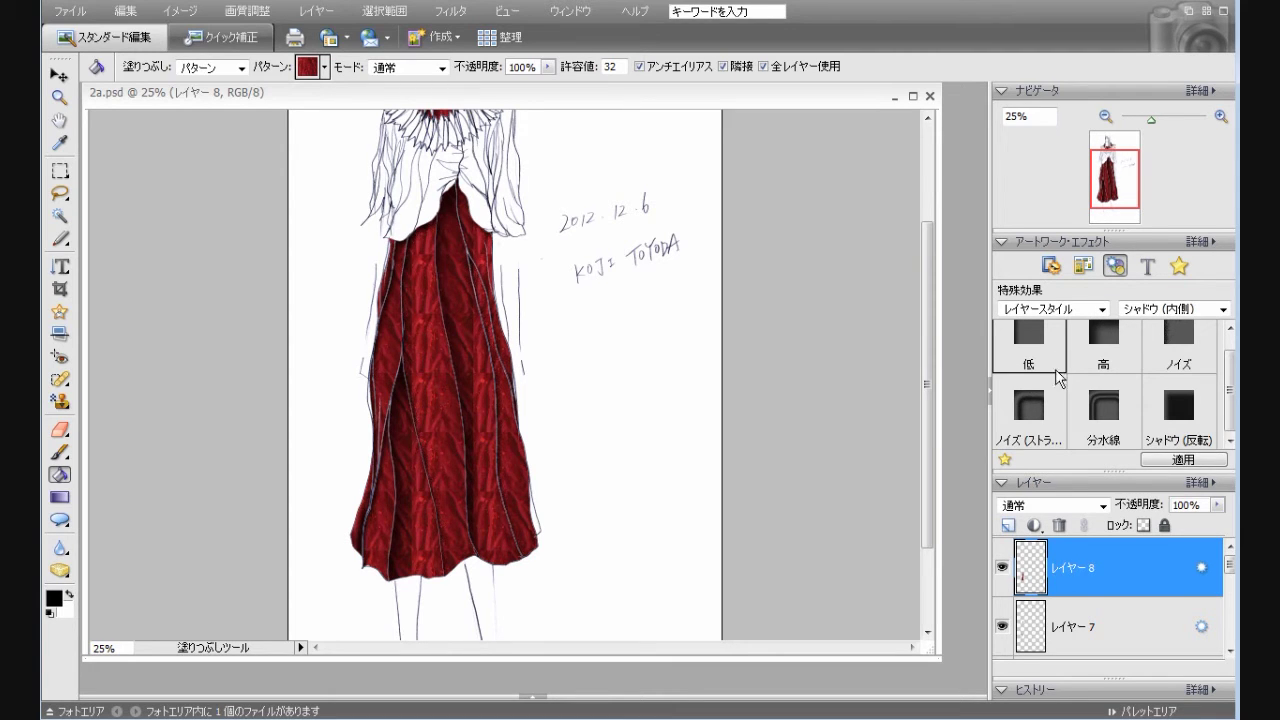
drag(929, 514, 932, 474)
scroll(934, 474, down, 2)
double_click(1086, 356)
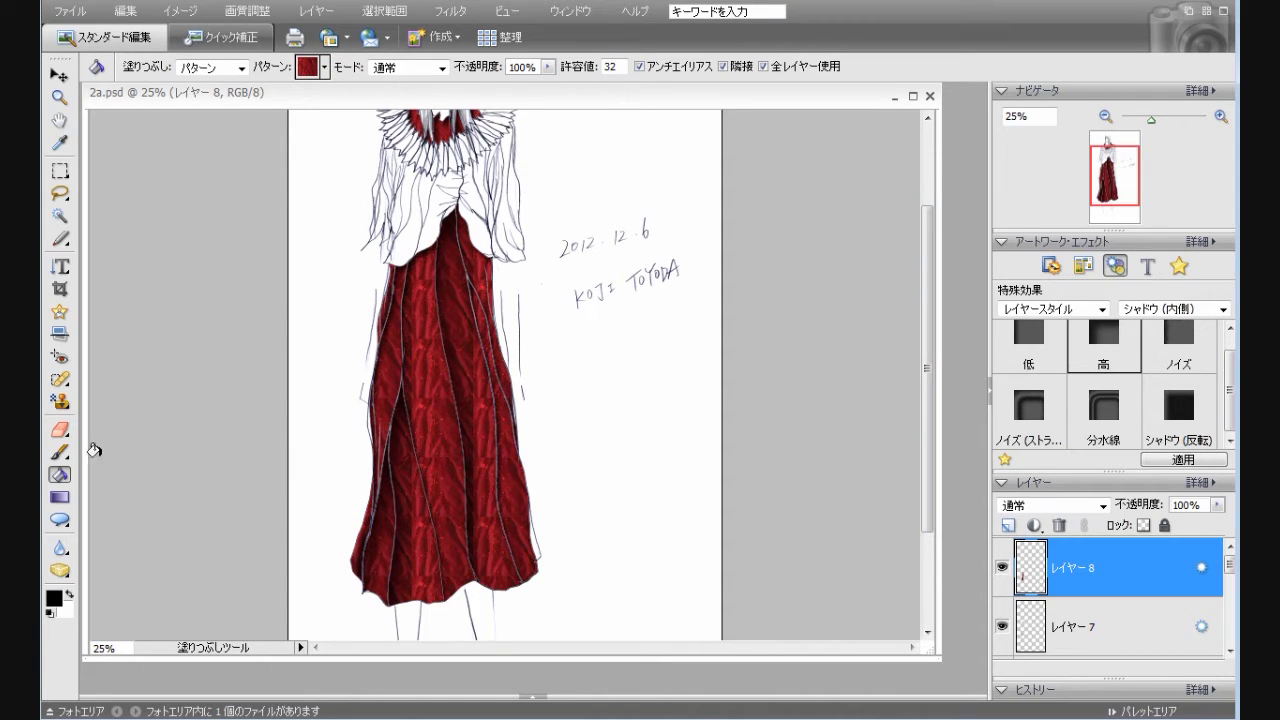
Step: Try stamping the dark red draped-fabric pattern onto the skirt with the Pattern Stamp tool, then undo it
click(60, 401)
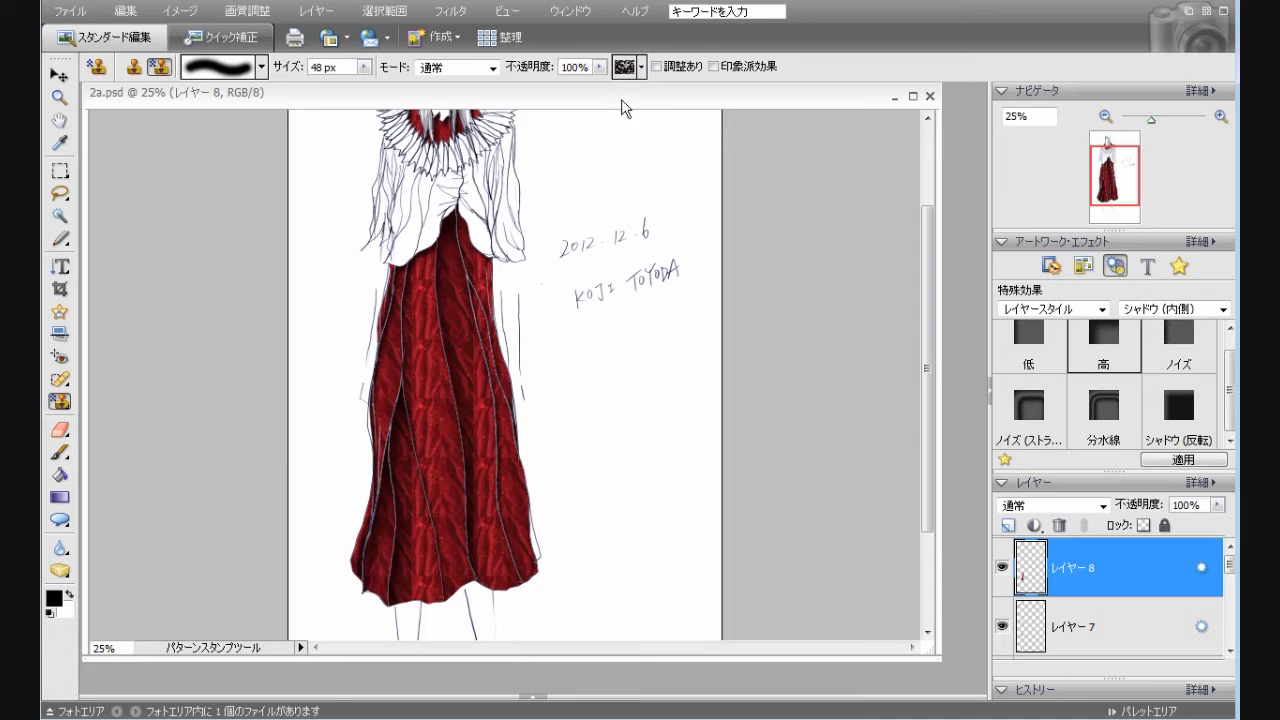
click(641, 67)
click(584, 452)
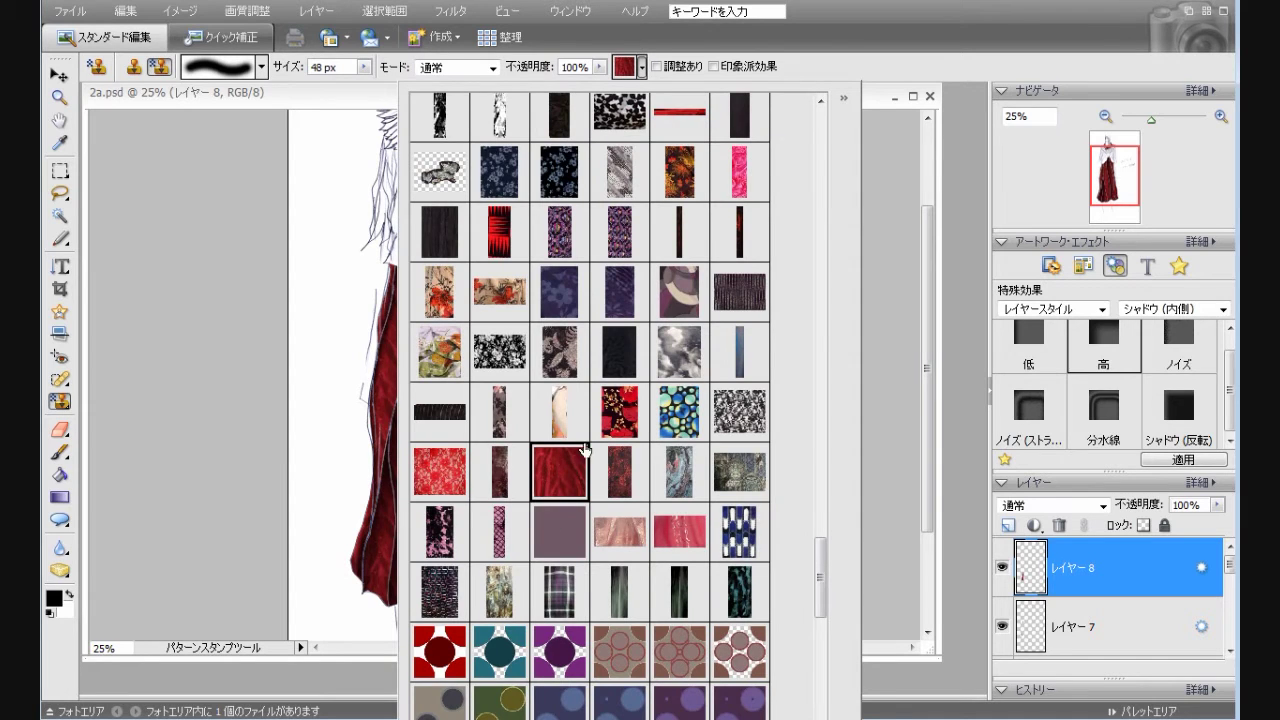
click(876, 116)
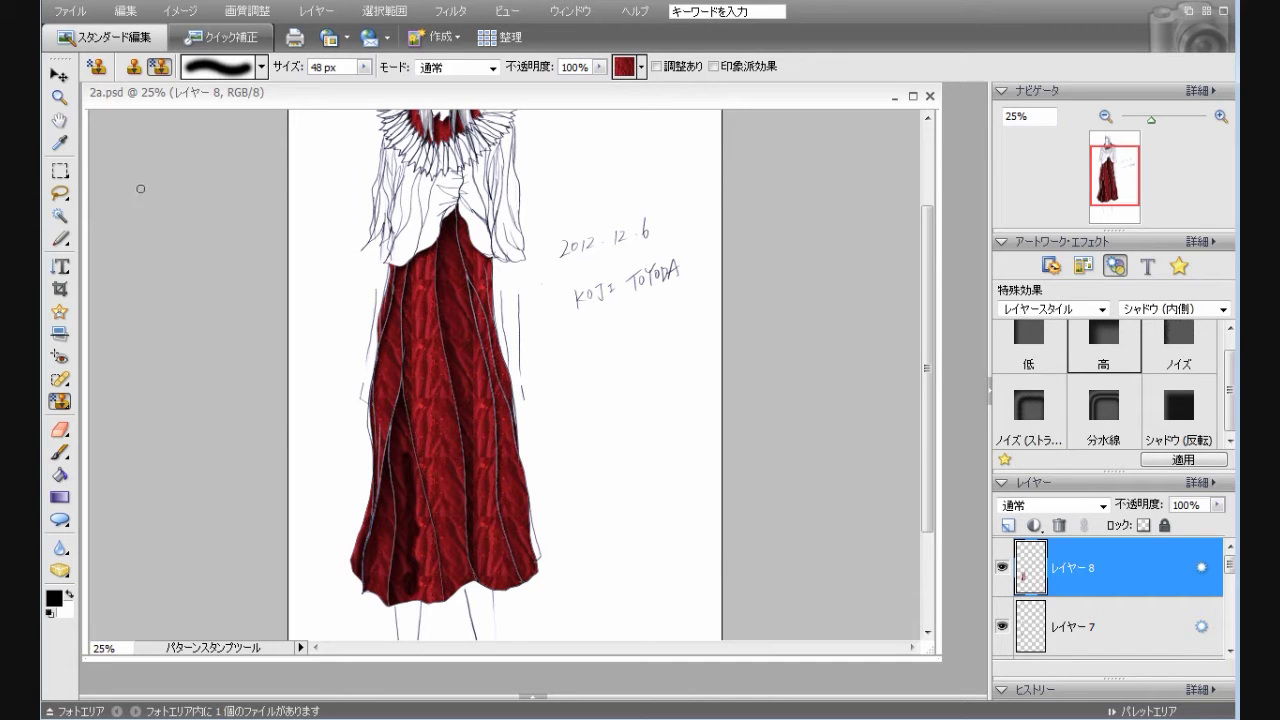
click(125, 11)
click(140, 31)
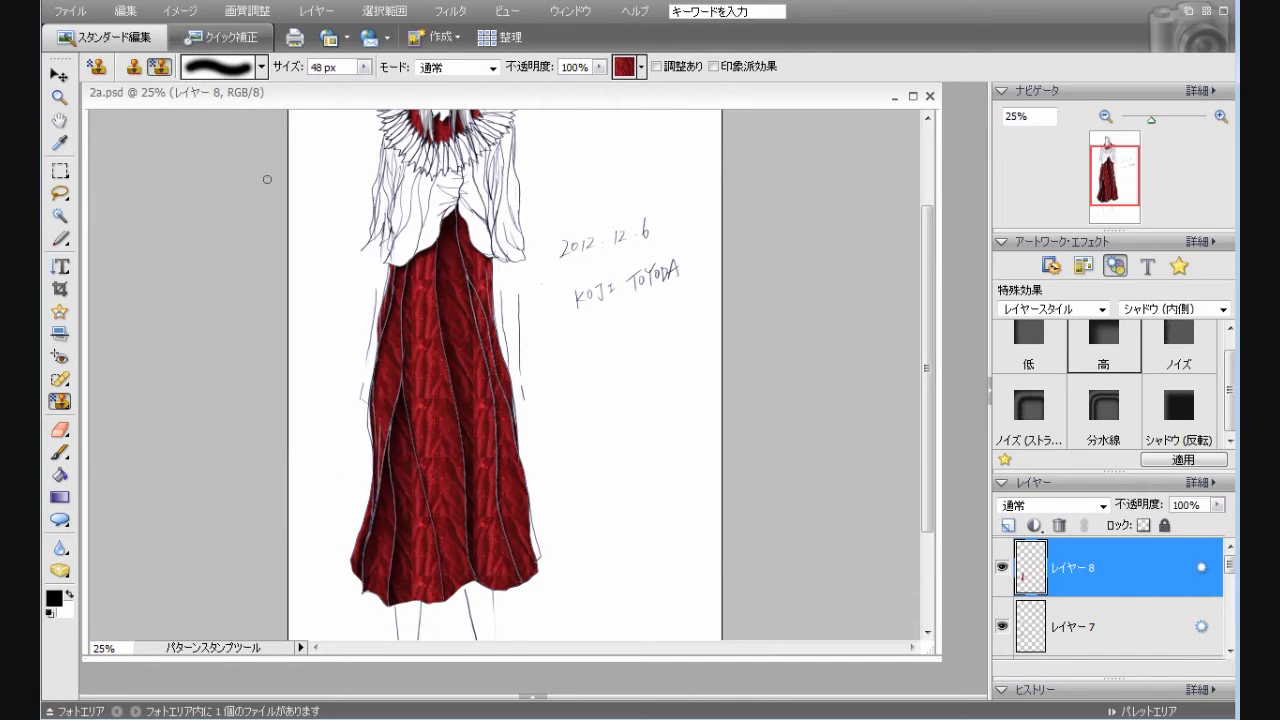
Step: Add a new layer above the finished skirt layers for colouring the upper garment
drag(926, 520, 925, 446)
click(1008, 525)
double_click(1221, 117)
drag(925, 369, 931, 314)
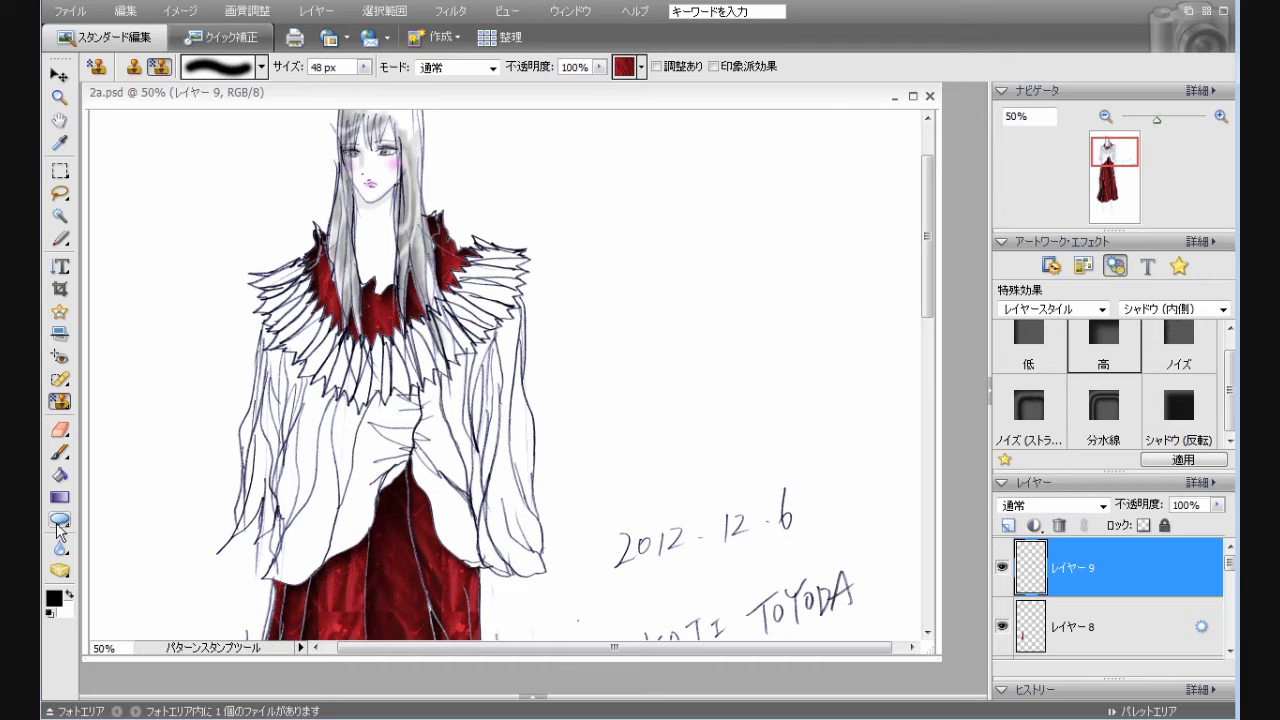
Step: Set the Paint Bucket's fill pattern to the white one with thin, irregular grid-like lines
click(60, 475)
click(325, 68)
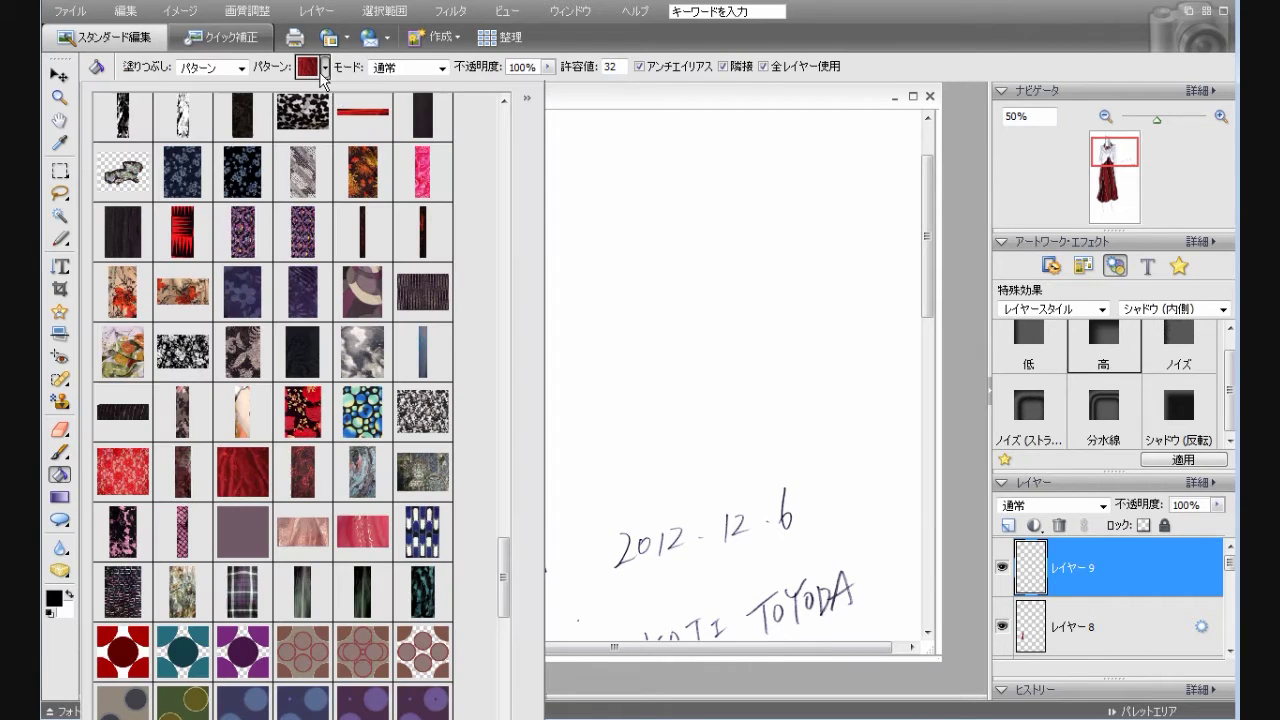
mouse_move(500, 602)
mouse_down()
mouse_move(507, 590)
mouse_move(510, 714)
mouse_up()
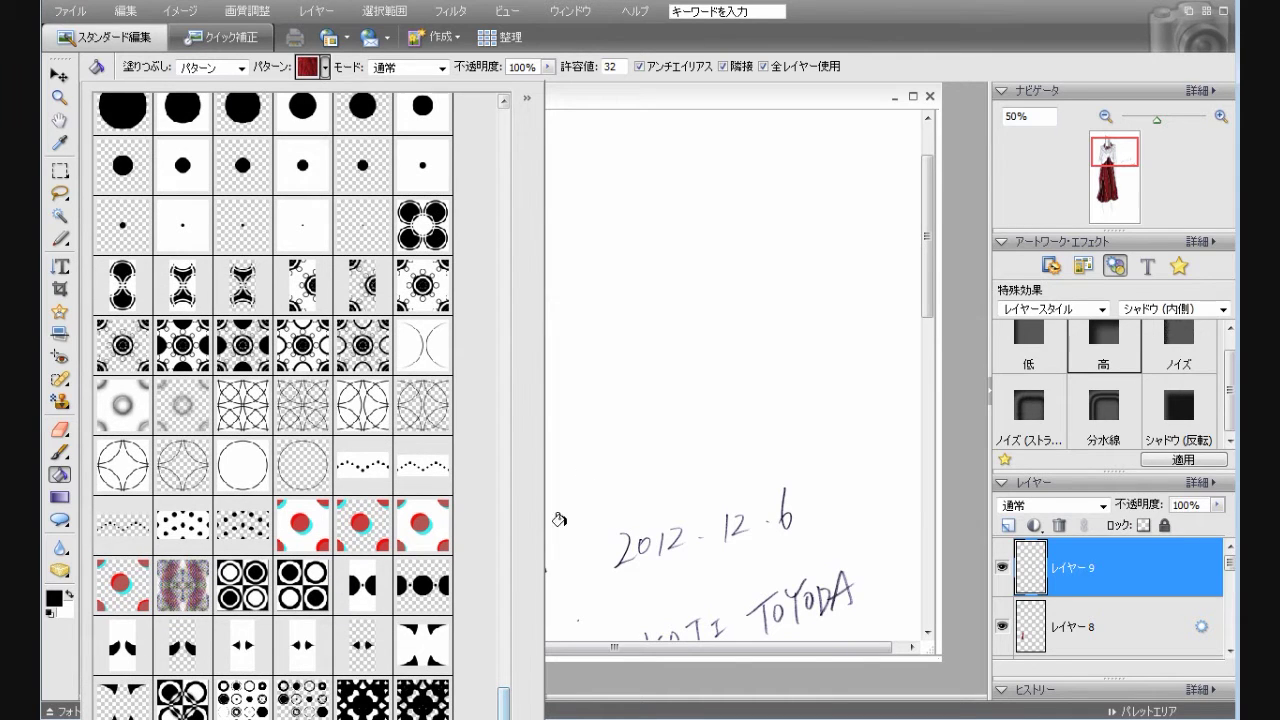
click(763, 97)
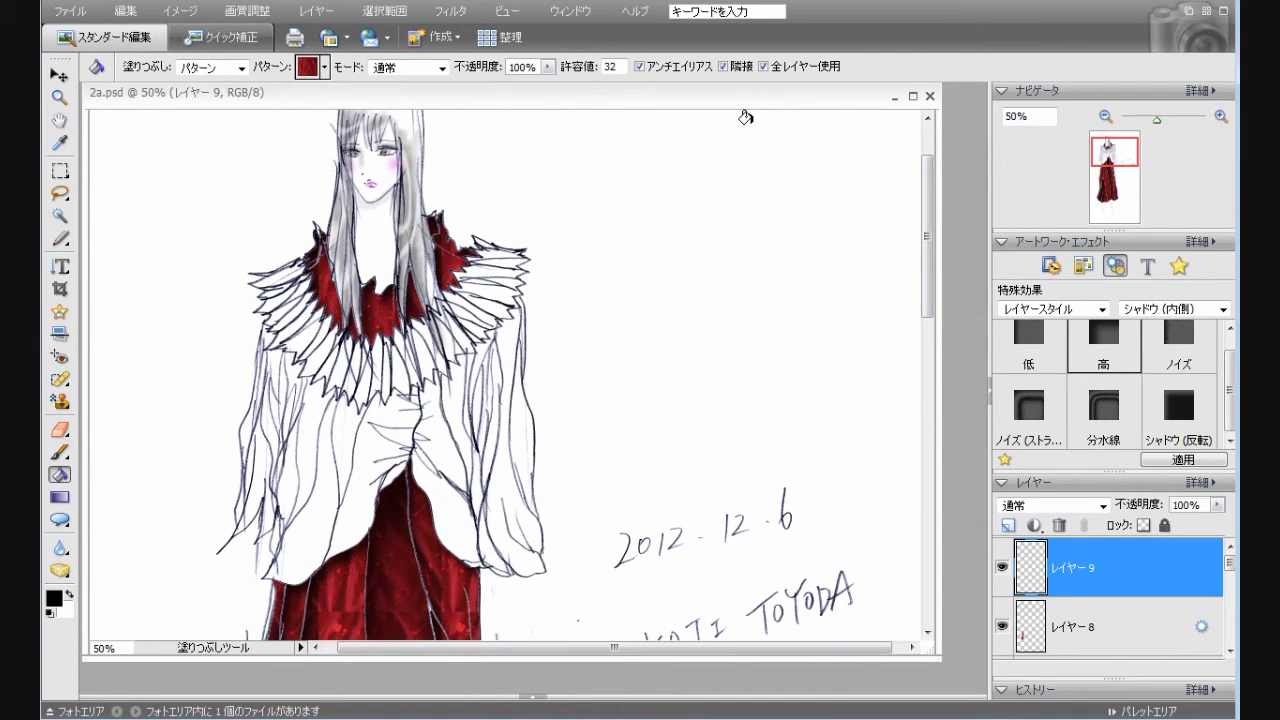
mouse_move(929, 318)
mouse_down()
mouse_move(929, 420)
mouse_move(936, 316)
mouse_up()
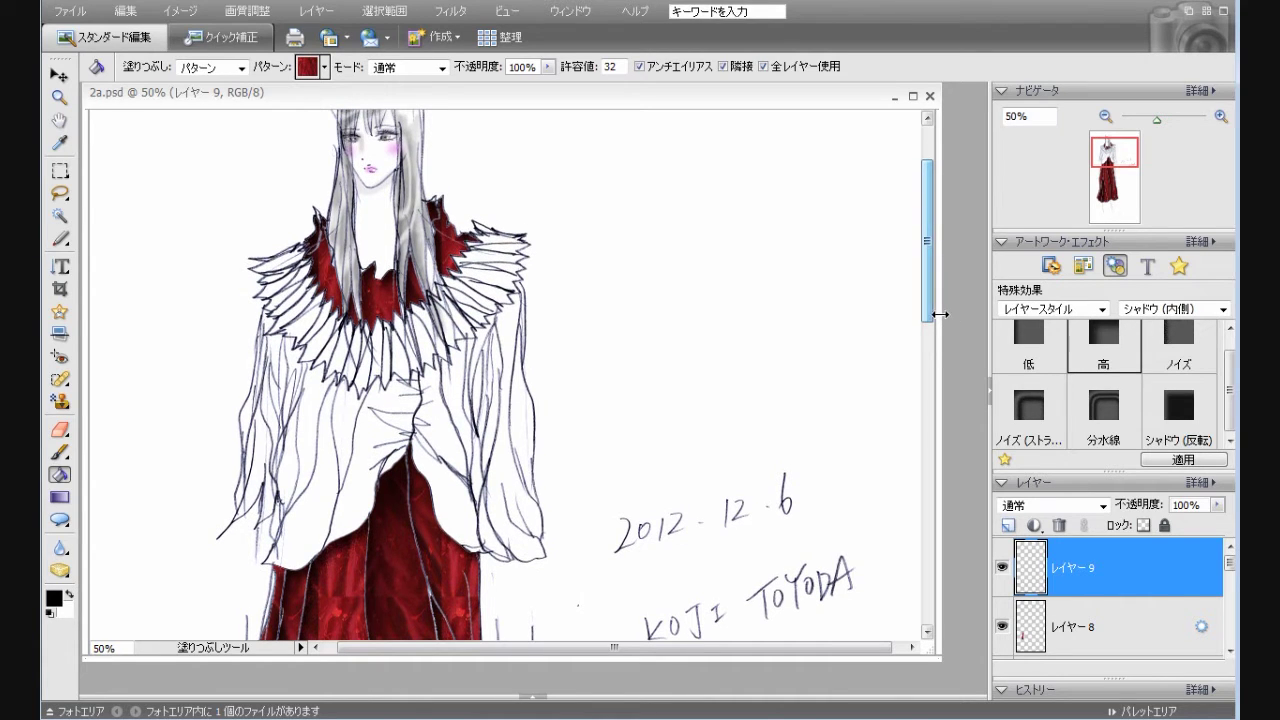
click(324, 67)
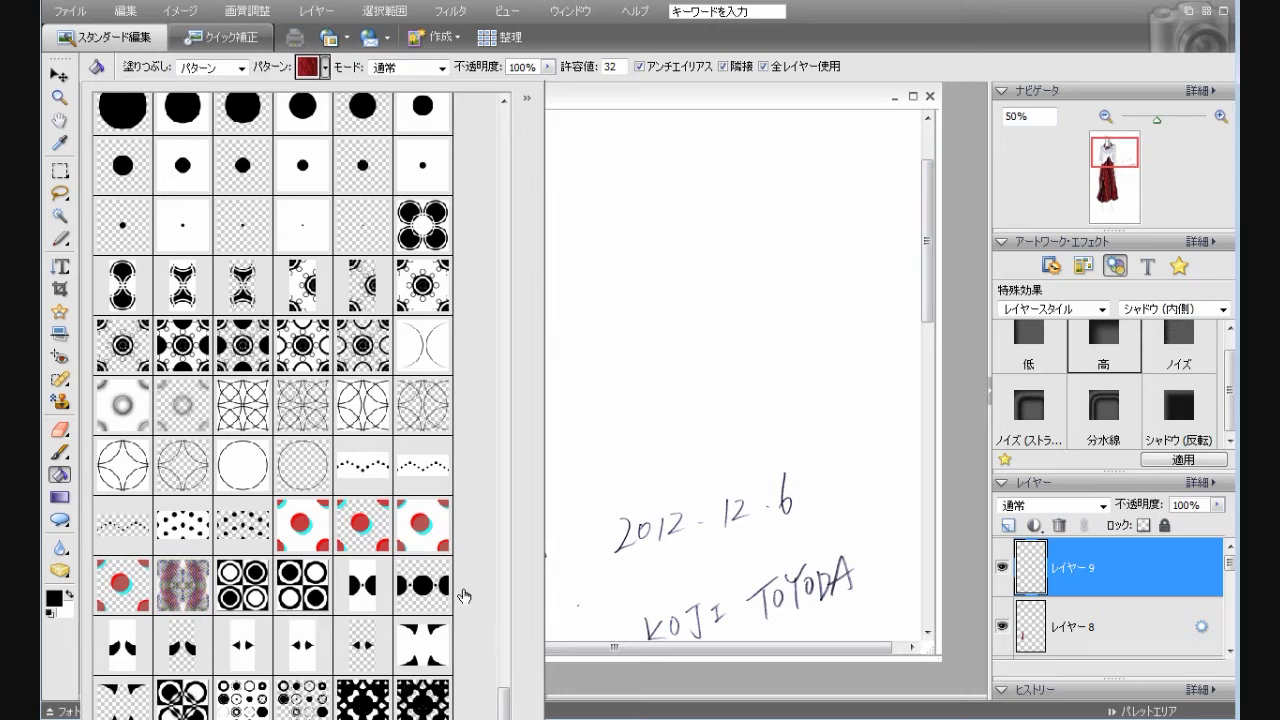
drag(507, 712, 503, 420)
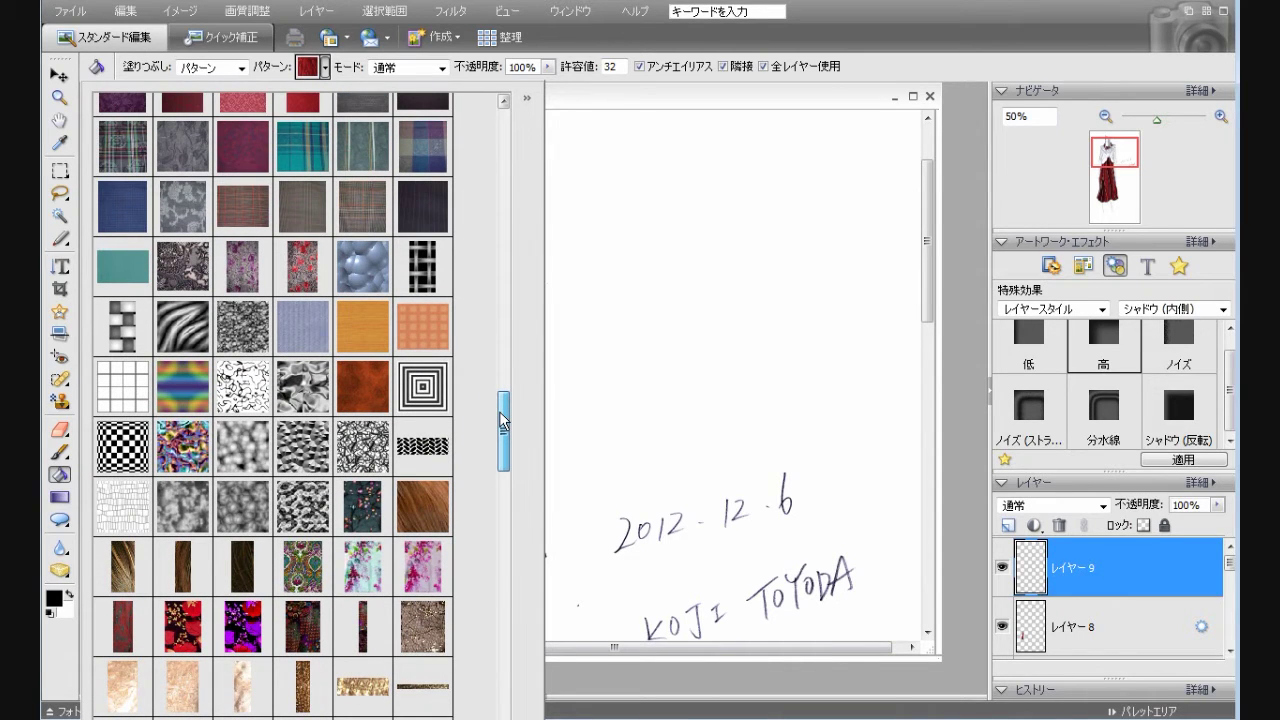
drag(503, 420, 500, 222)
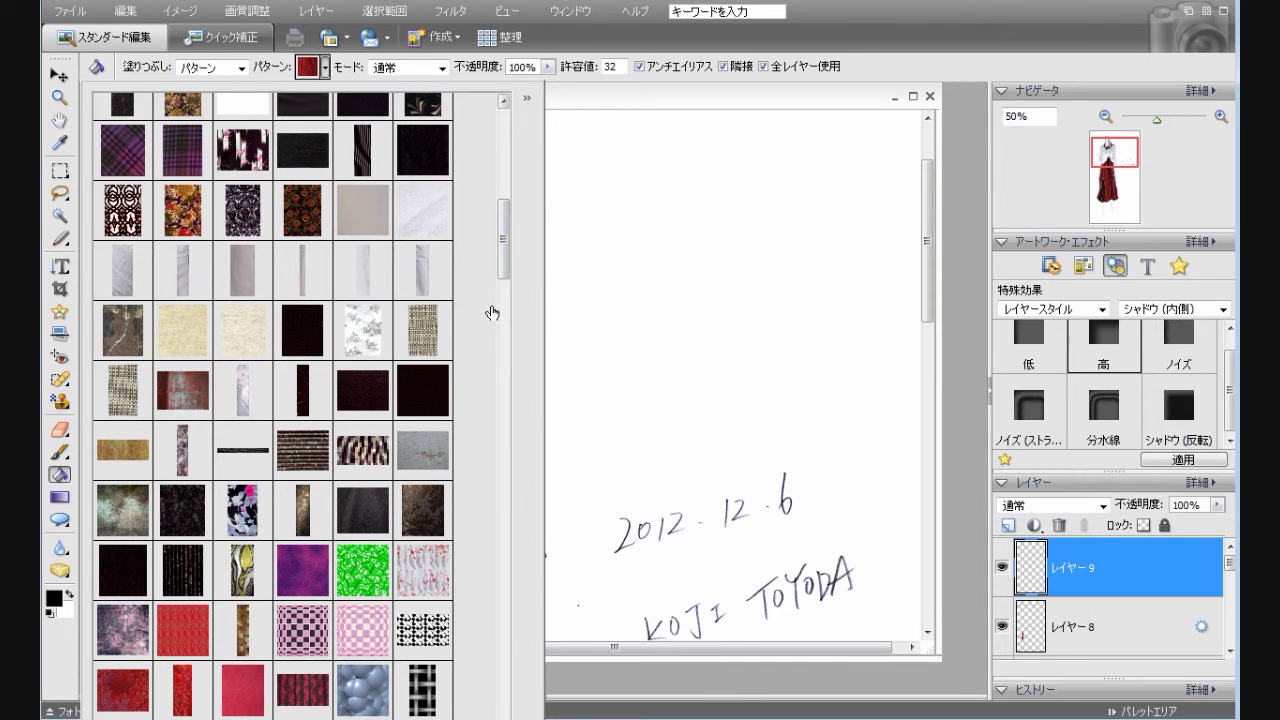
drag(503, 260, 520, 165)
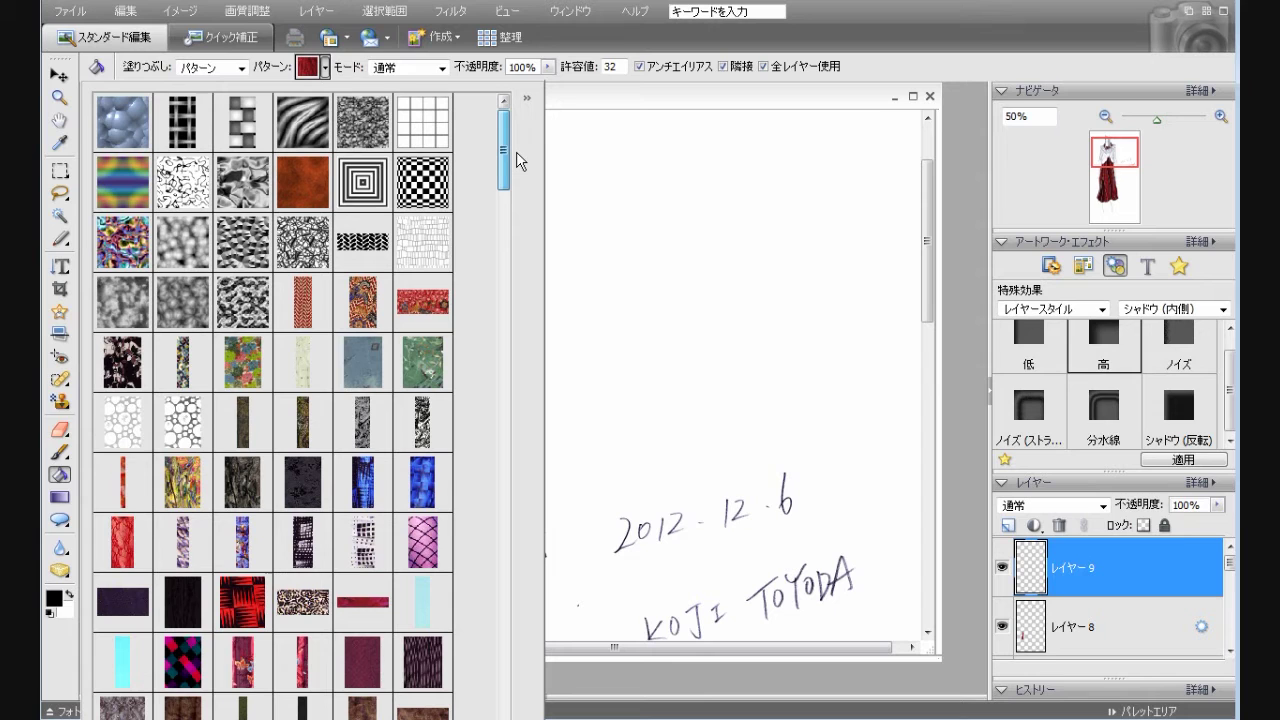
scroll(516, 153, down, 3)
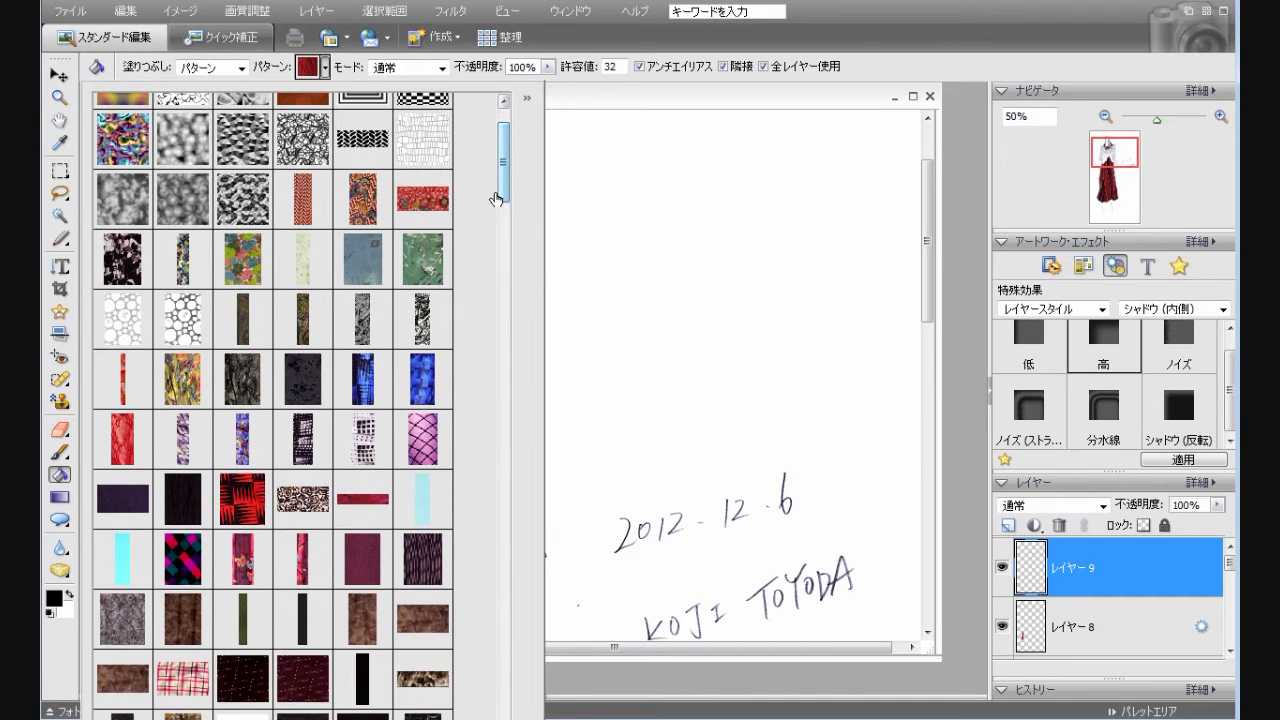
click(436, 157)
click(610, 108)
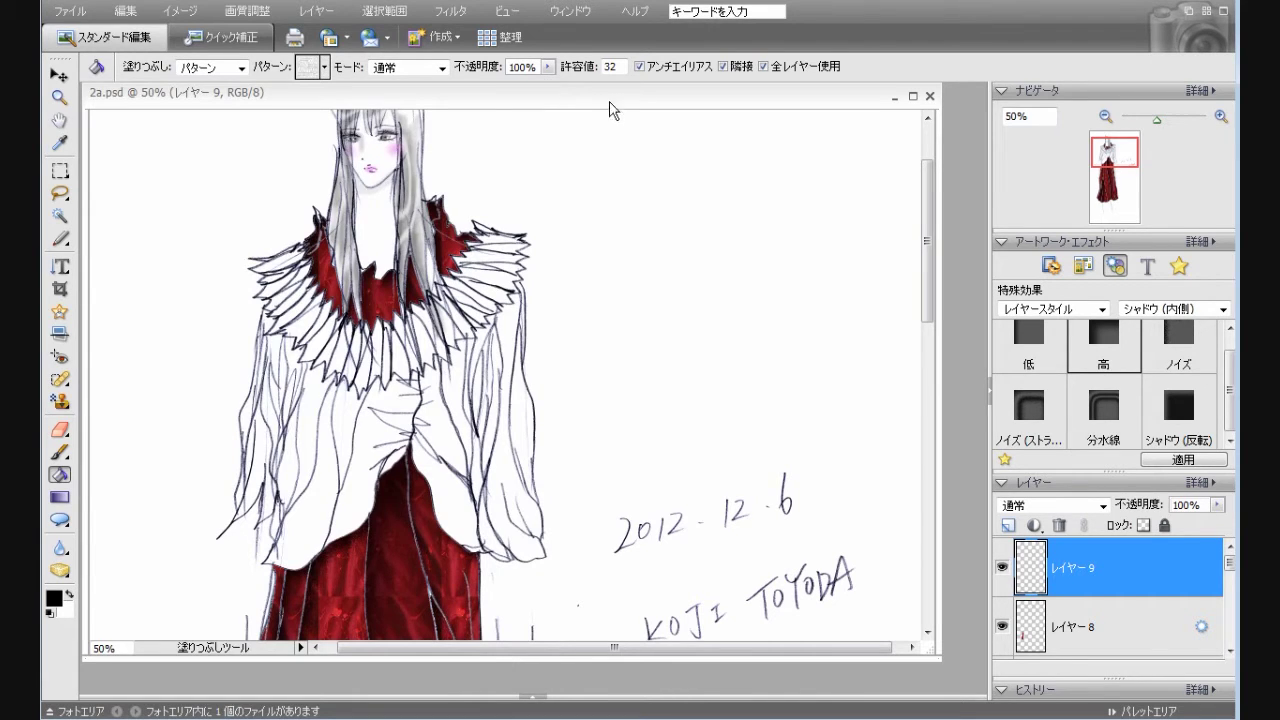
Step: Fill alternate feathers around the collar with the white line-mesh pattern
click(284, 262)
click(288, 295)
click(298, 315)
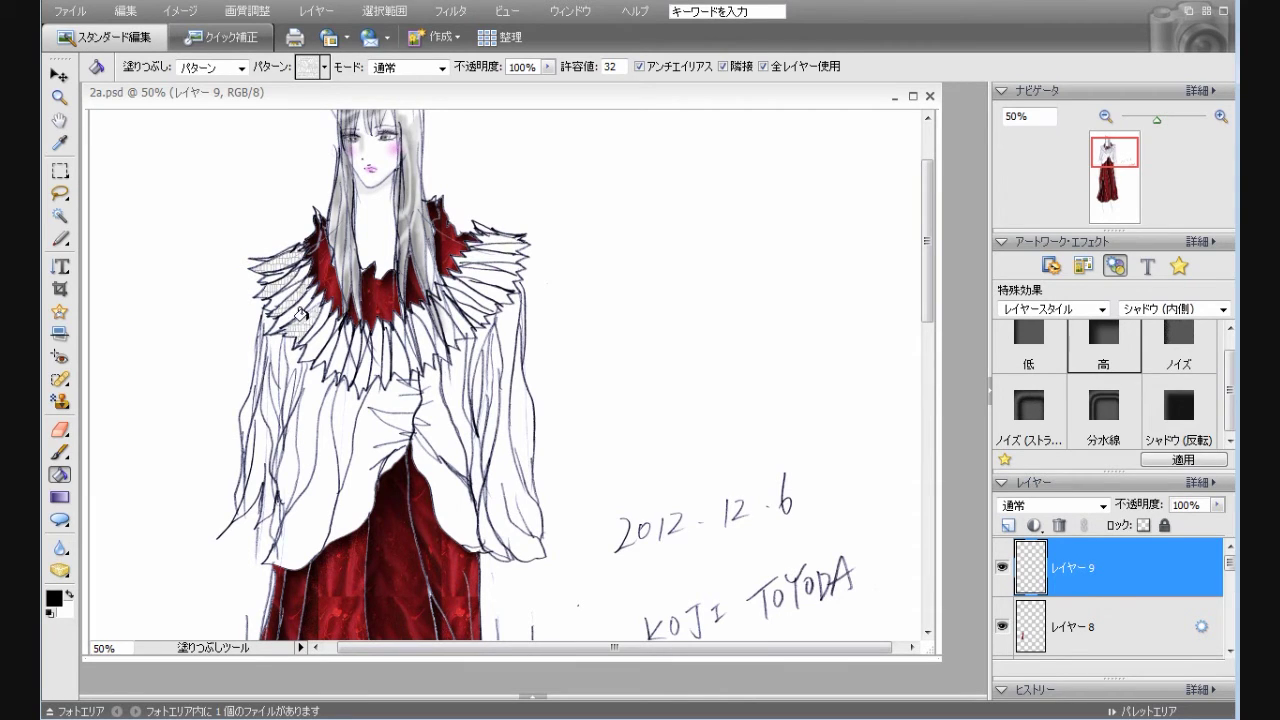
click(316, 332)
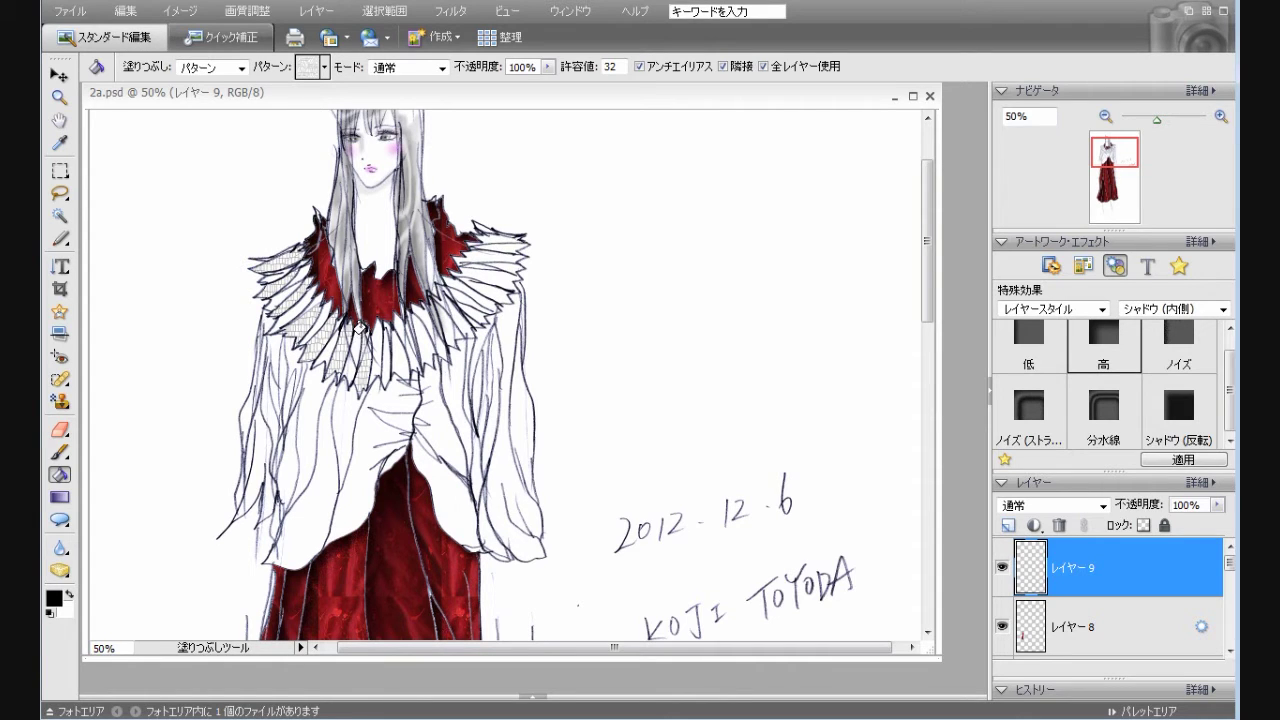
click(387, 354)
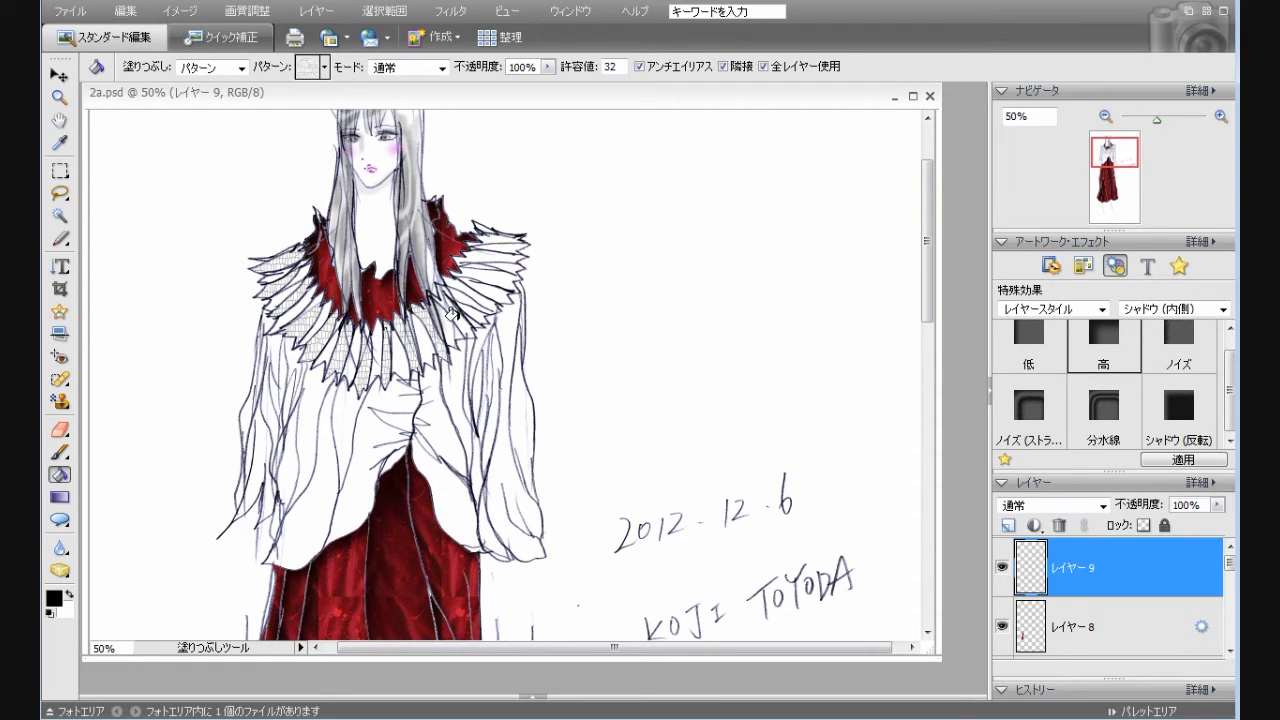
click(481, 271)
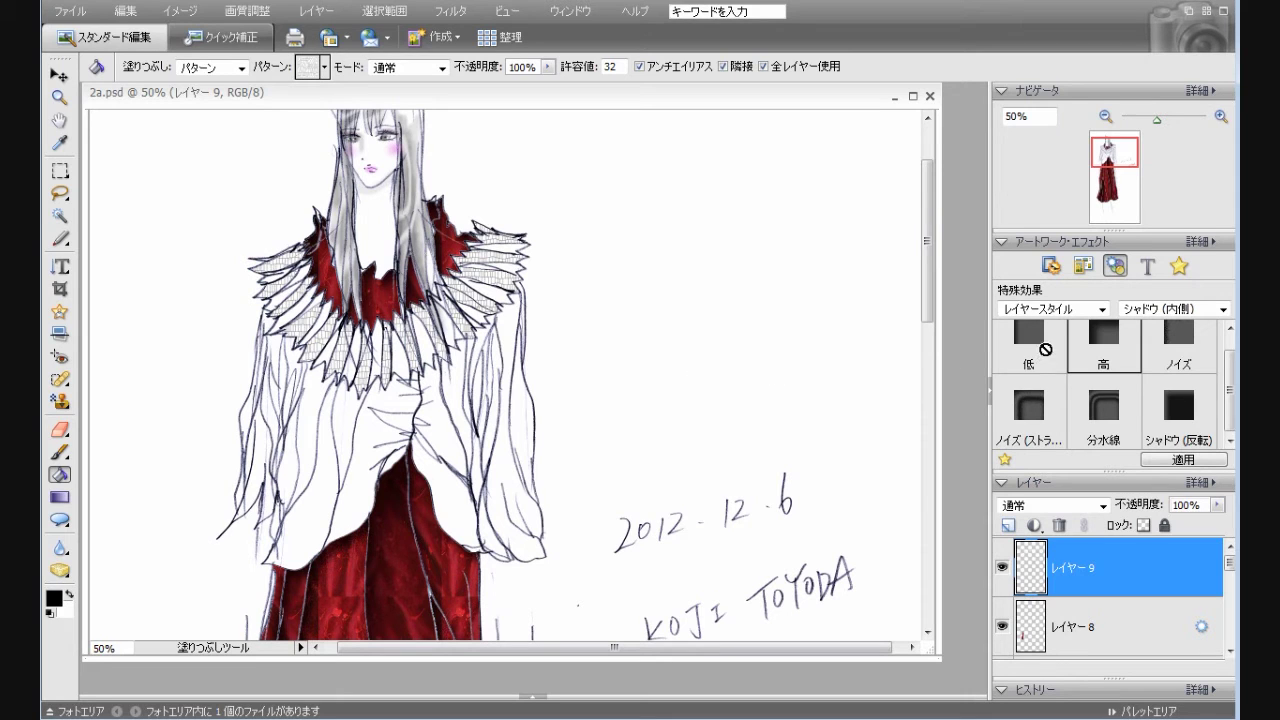
Step: Try the Low (低) inner shadow style on the patterned collar feathers, then undo it
double_click(1038, 356)
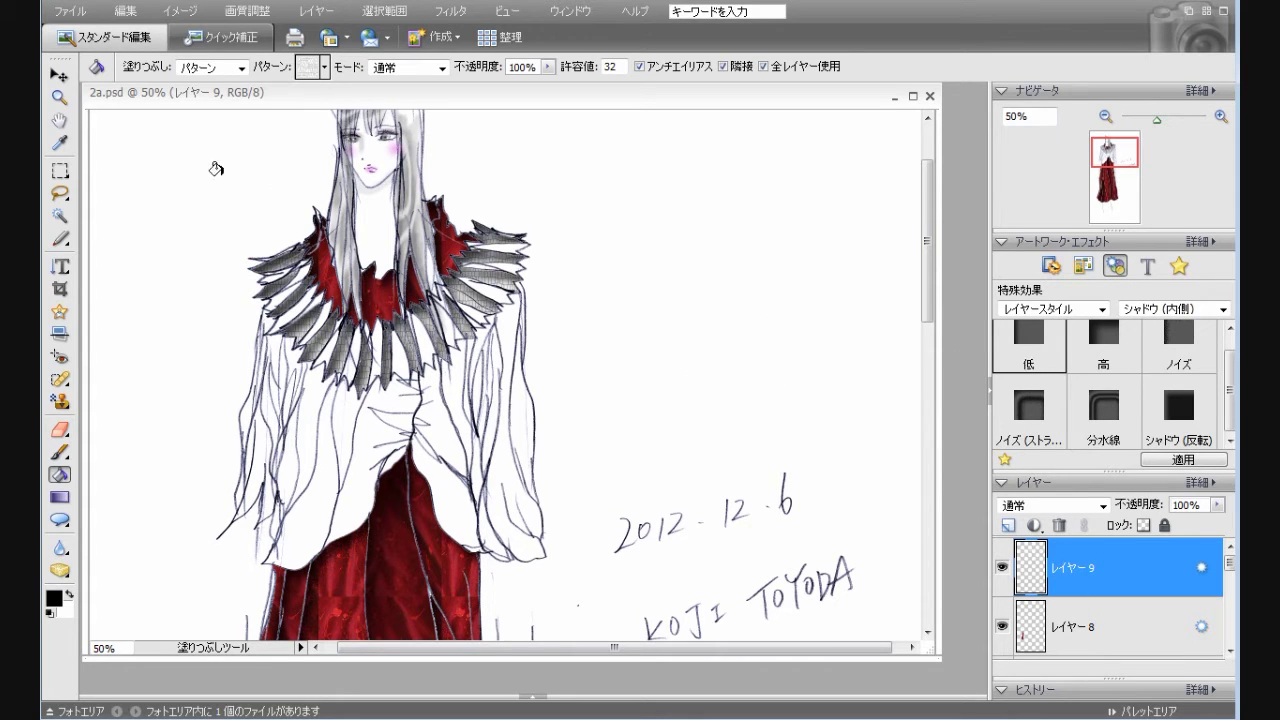
click(125, 11)
click(160, 31)
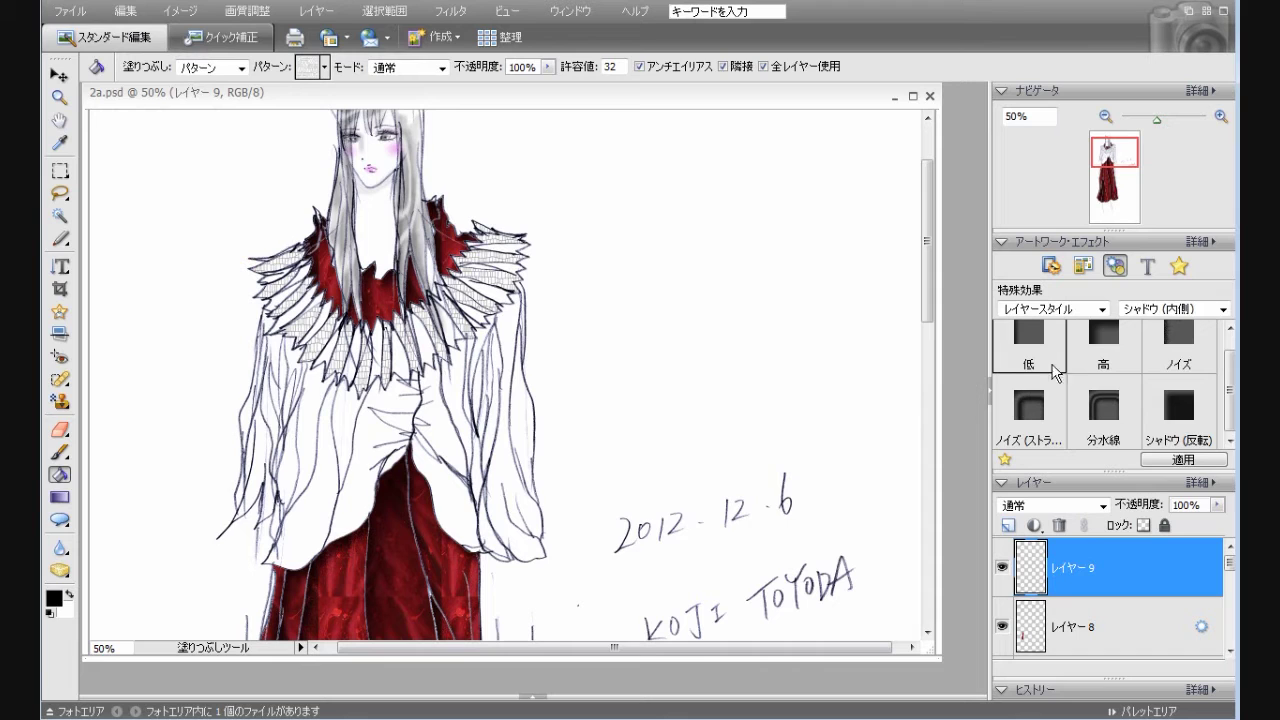
Step: Try the translucent gray style from the glass button (ガラスボタン) set on the collar feathers, then undo it
click(1160, 310)
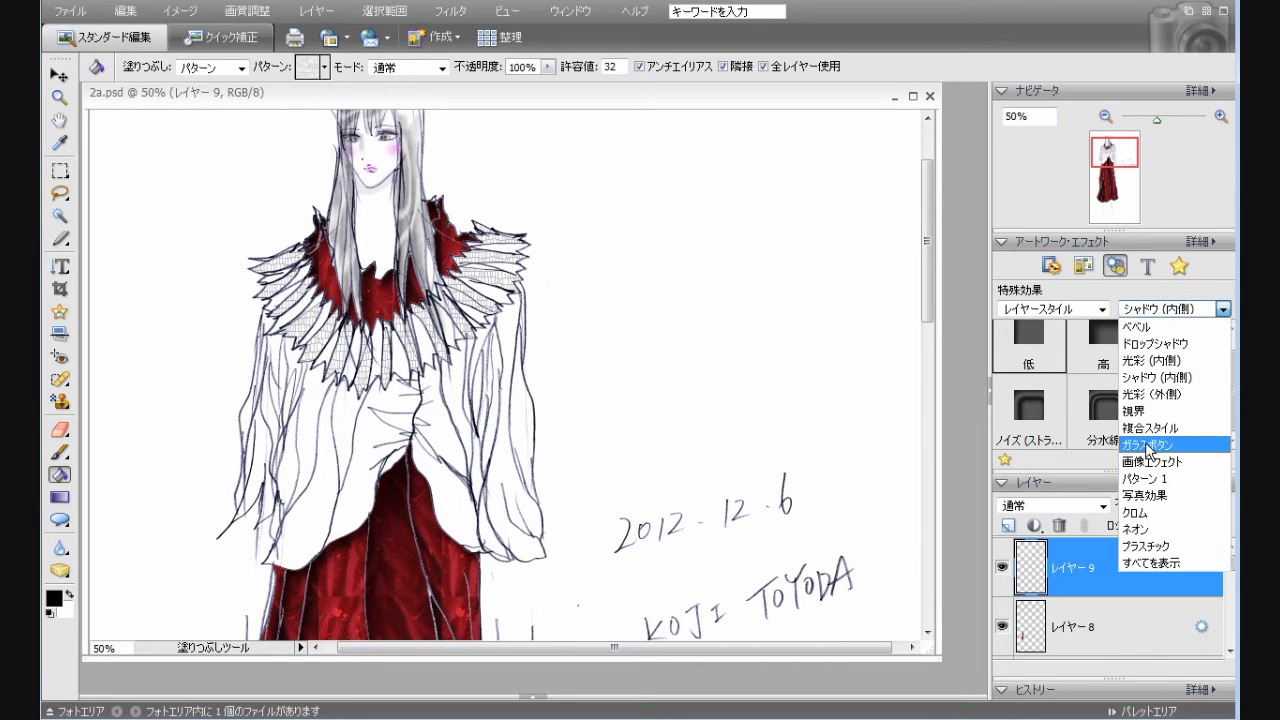
click(1148, 444)
scroll(1210, 370, down, 3)
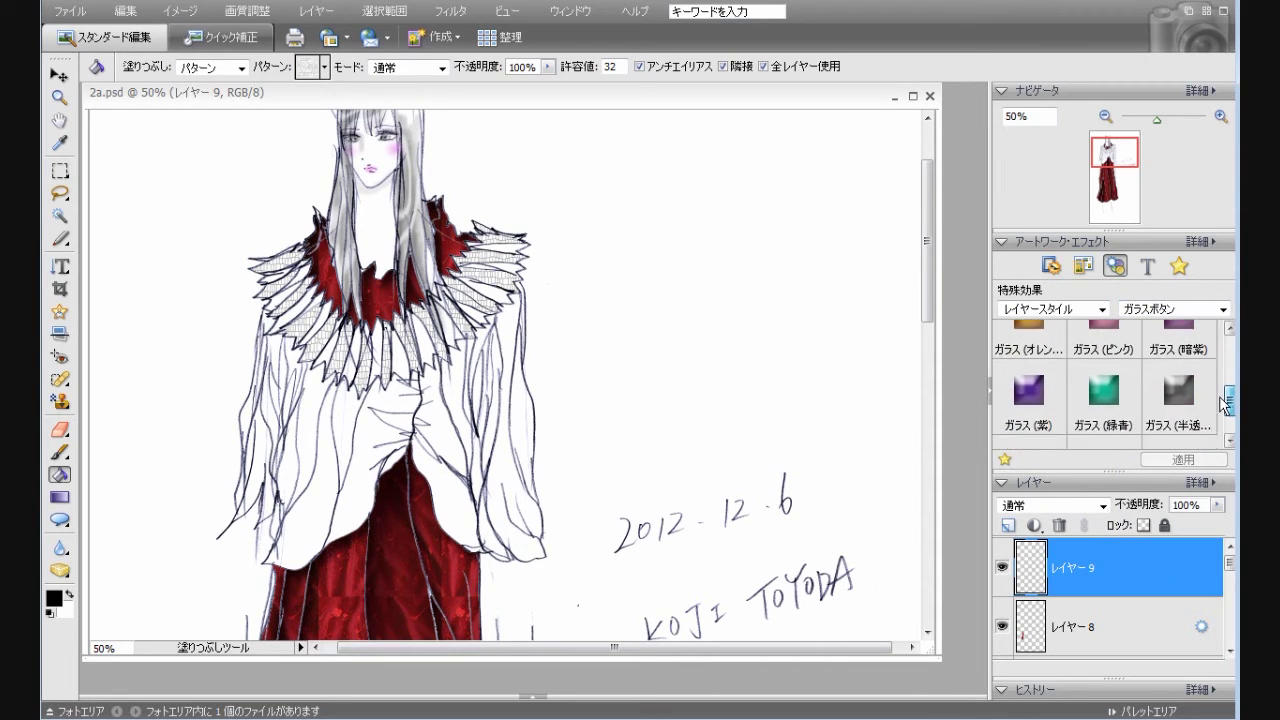
double_click(1186, 398)
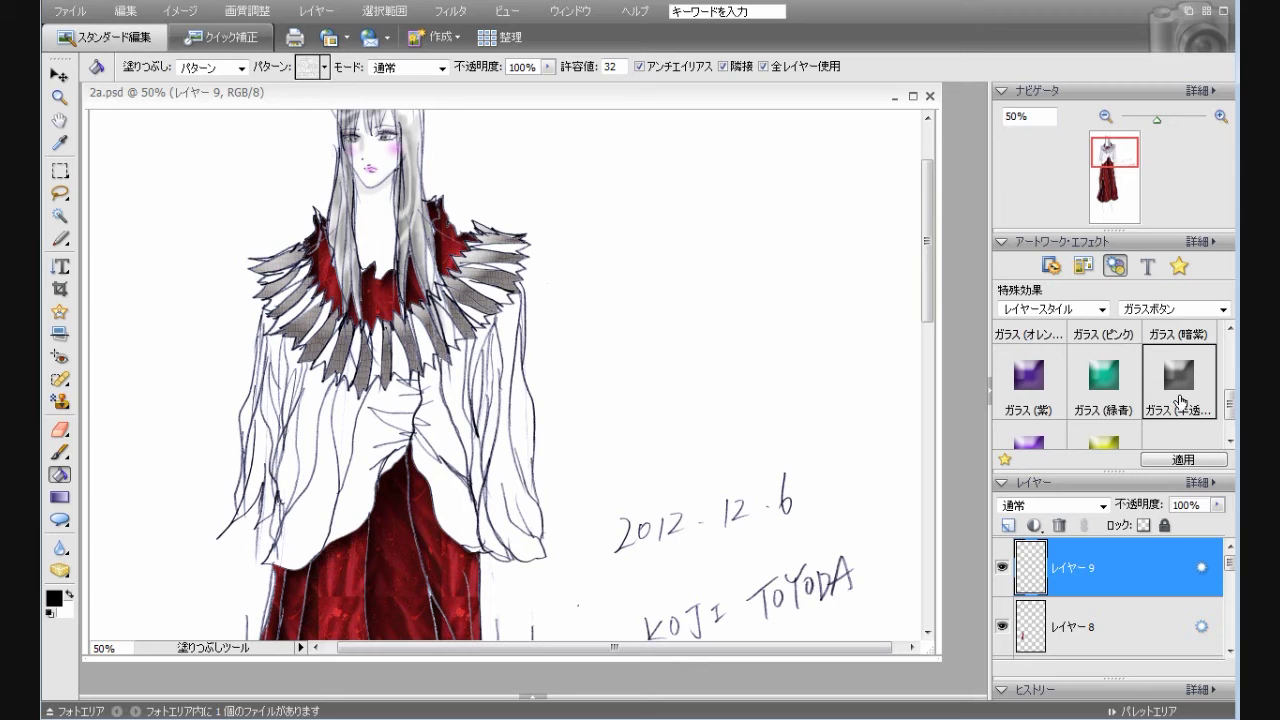
click(125, 11)
click(128, 34)
Step: Try the circular vignette (円形ビネット) image effect style on the collar feathers, then undo it
click(1172, 309)
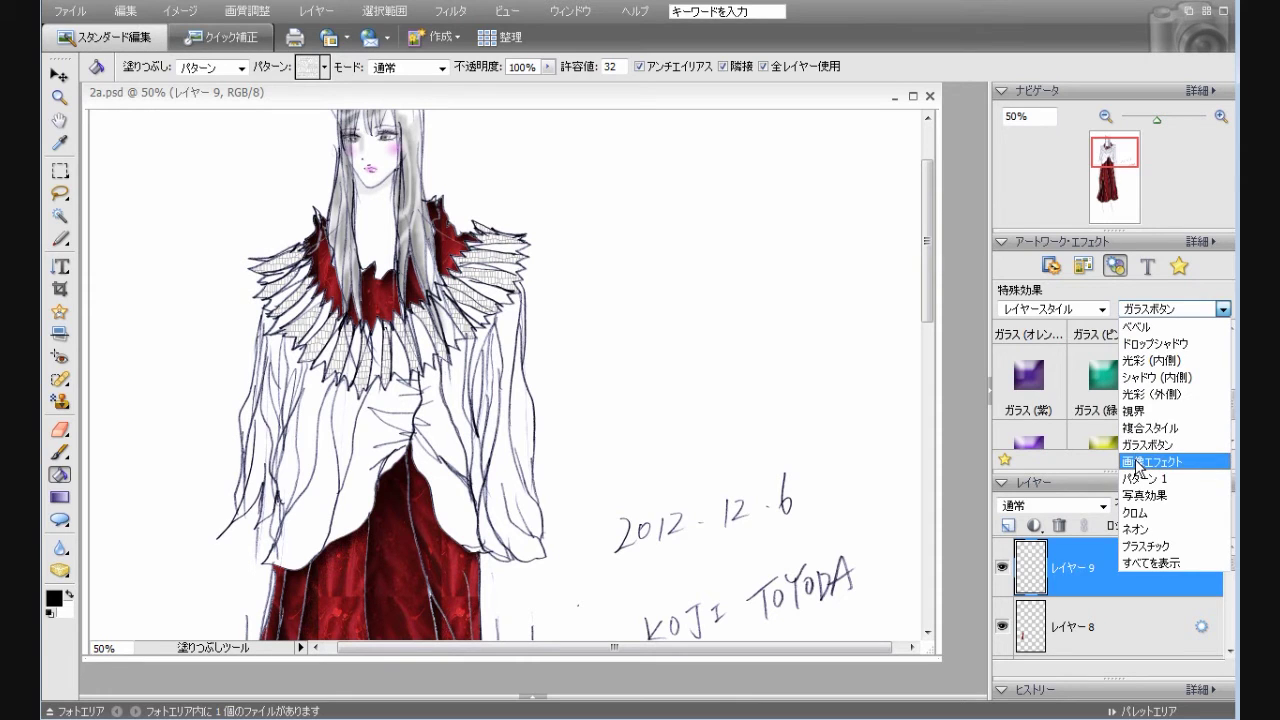
click(1140, 462)
scroll(1230, 407, up, 5)
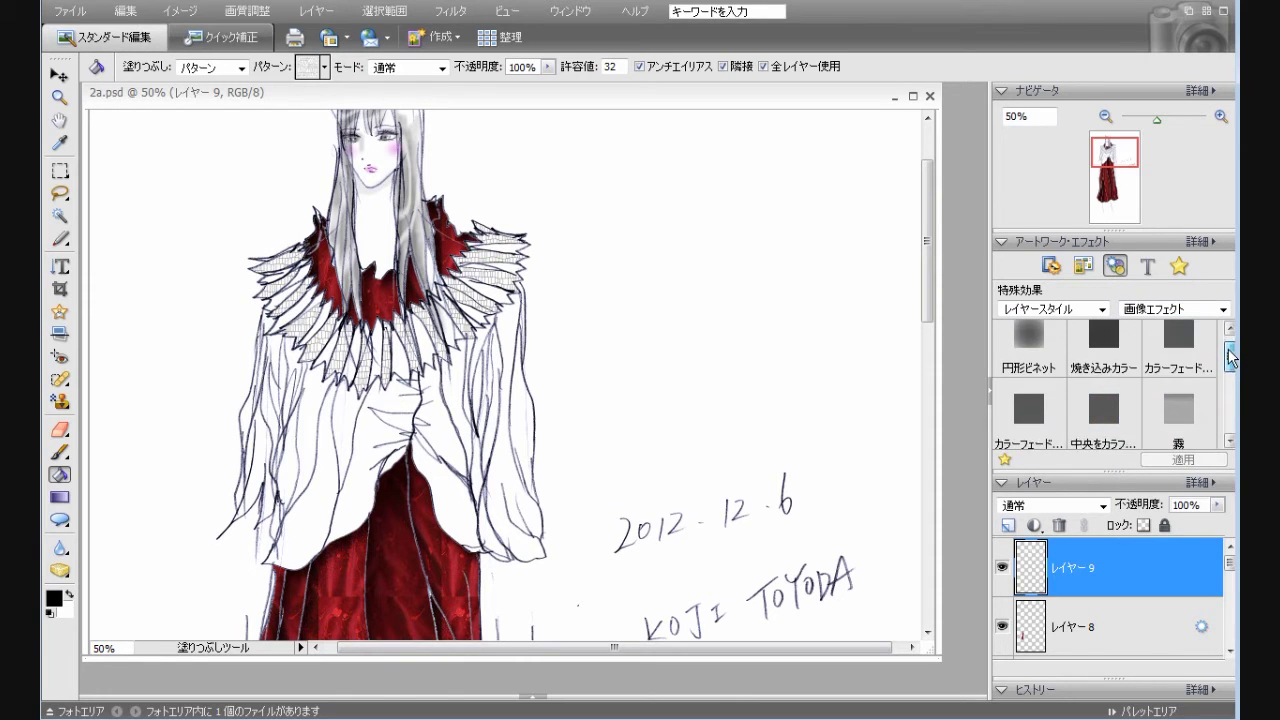
double_click(1047, 373)
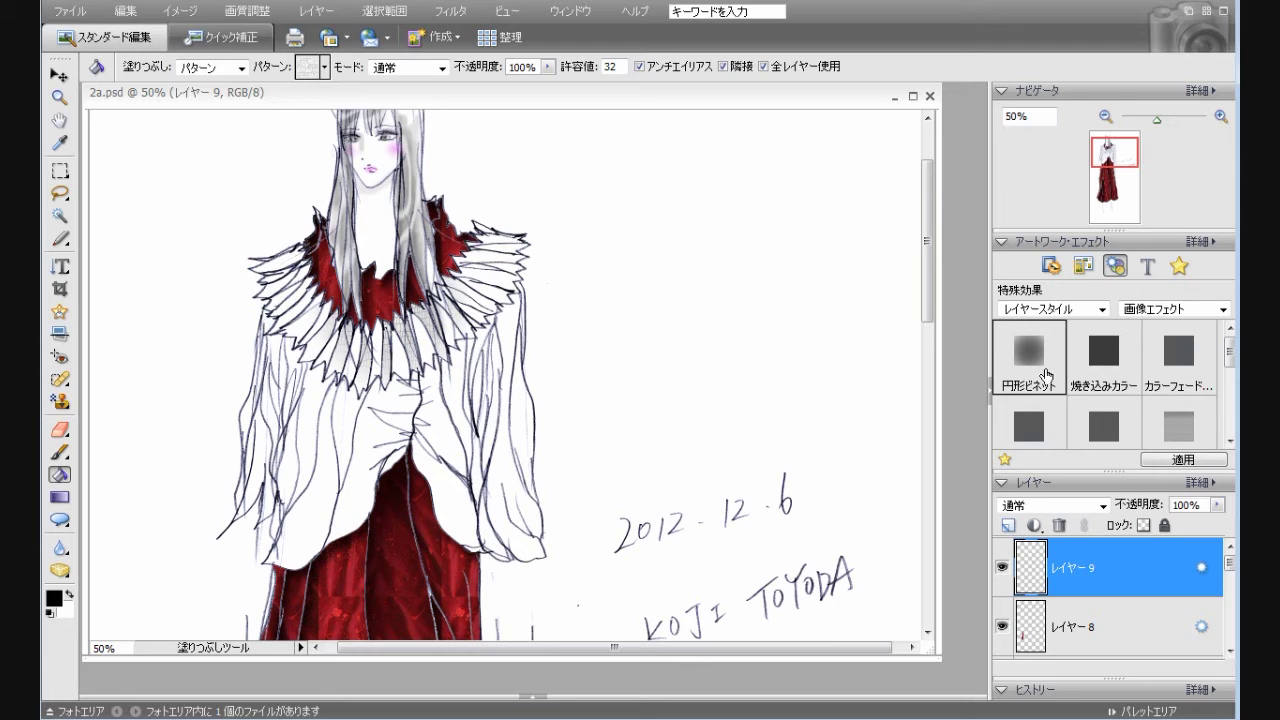
click(125, 11)
click(200, 29)
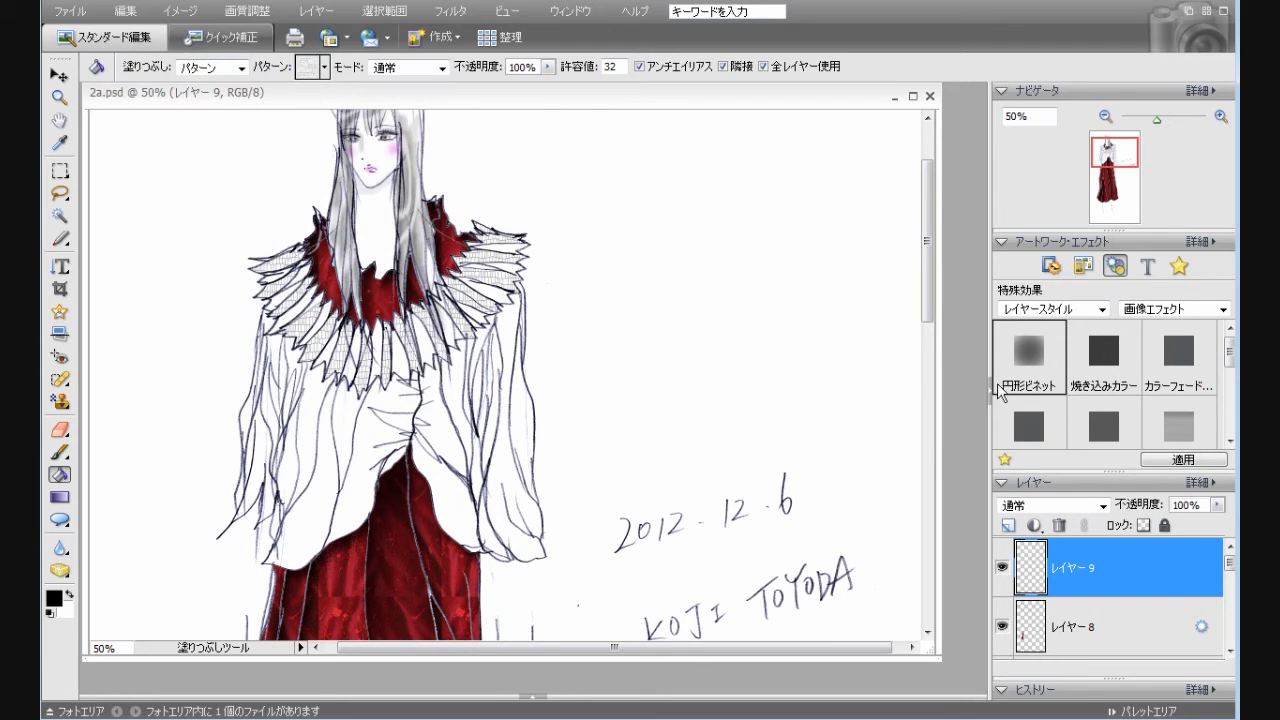
Step: On a new layer, fill the remaining collar feathers with the same mesh pattern and apply the Metallic (メタリック) bevel style
click(1008, 525)
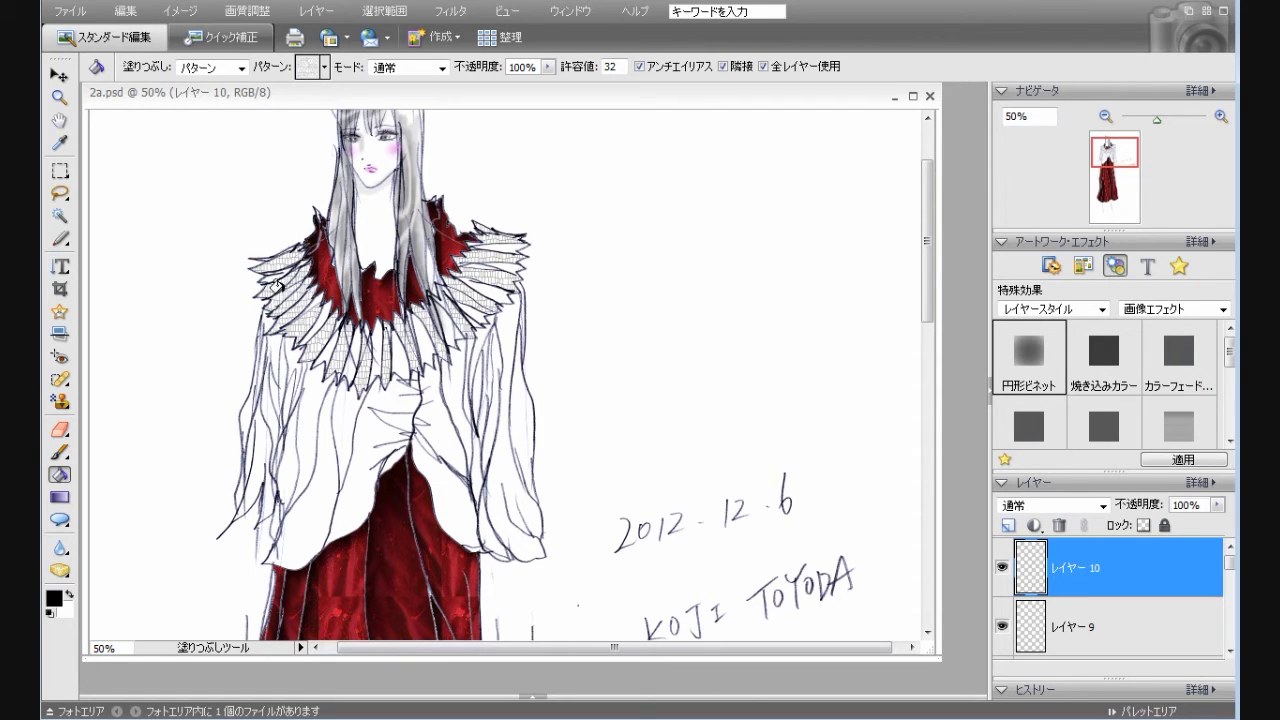
click(351, 348)
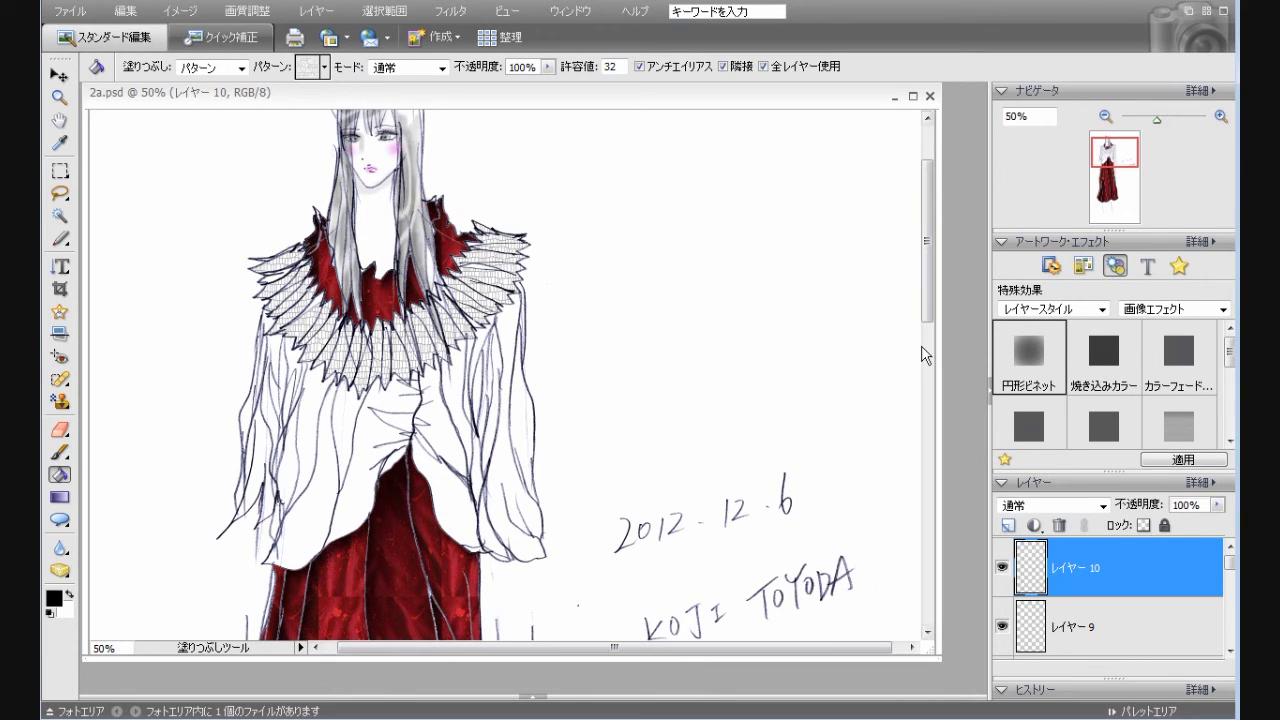
click(1165, 310)
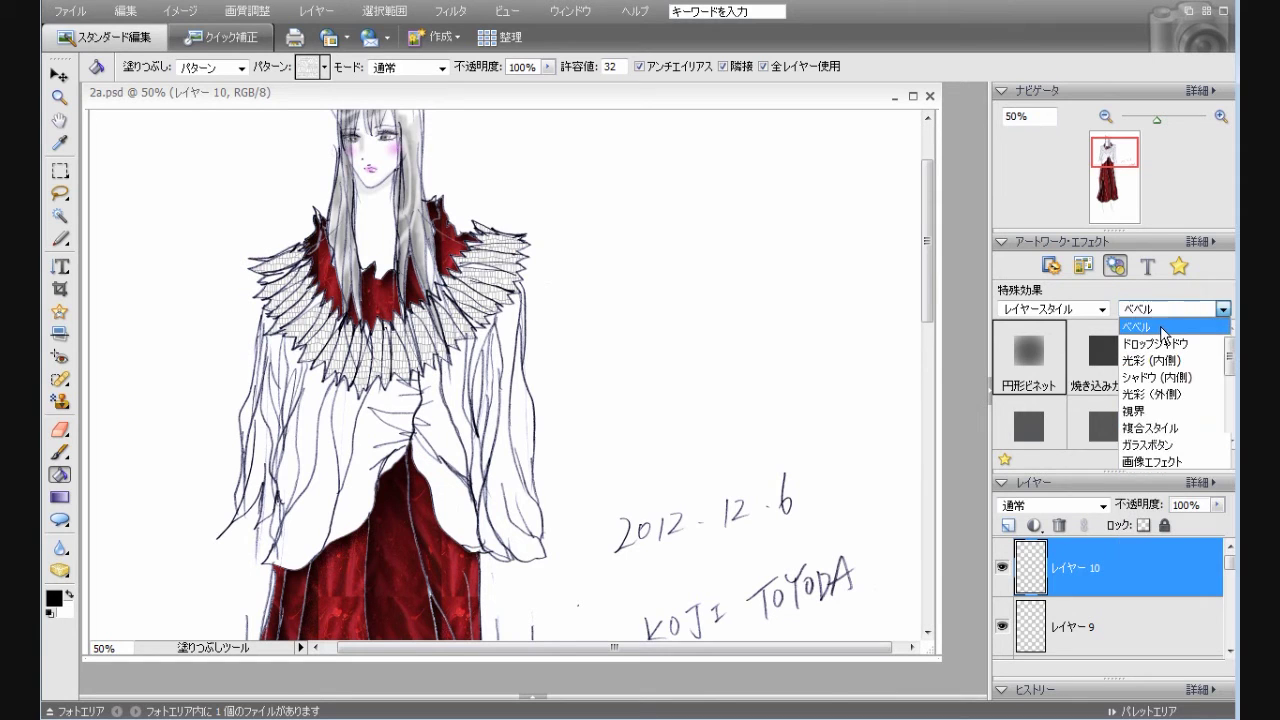
click(1215, 324)
scroll(1218, 347, down, 2)
double_click(1040, 408)
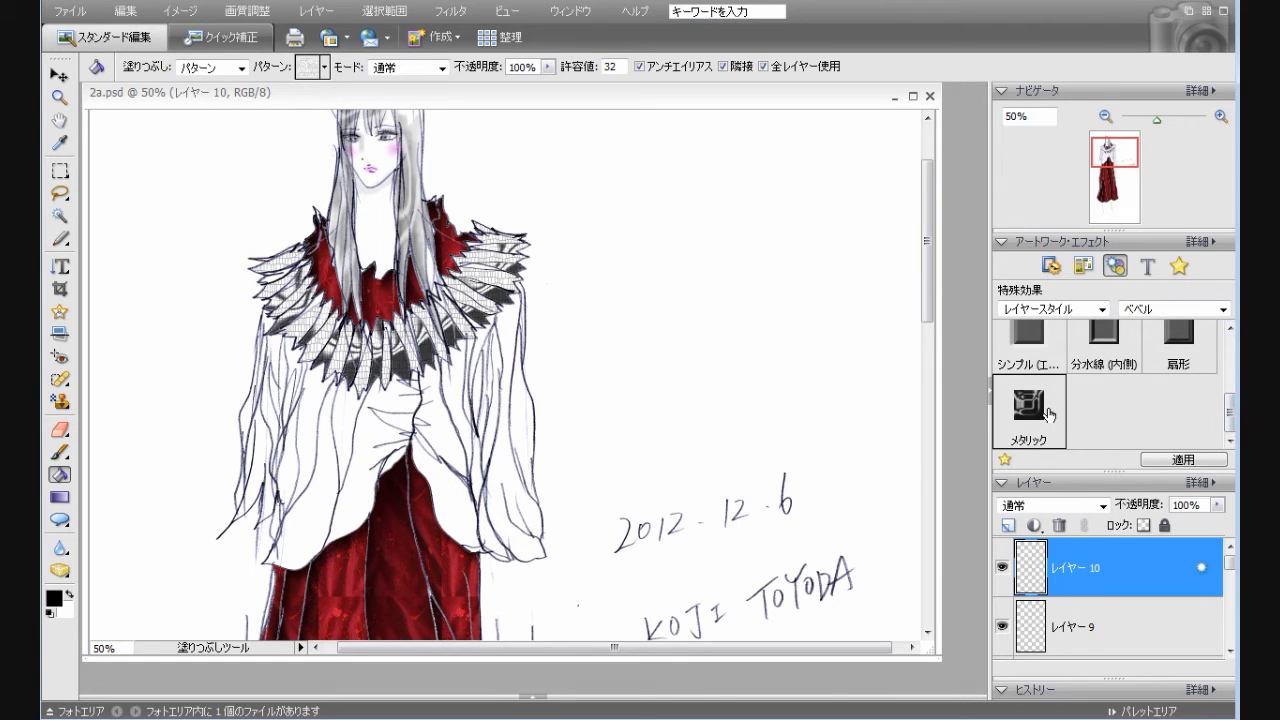
Step: On a new layer, fill the main panels of the jacket's right-hand front and sleeve with the black mottled fabric pattern
drag(929, 305, 939, 333)
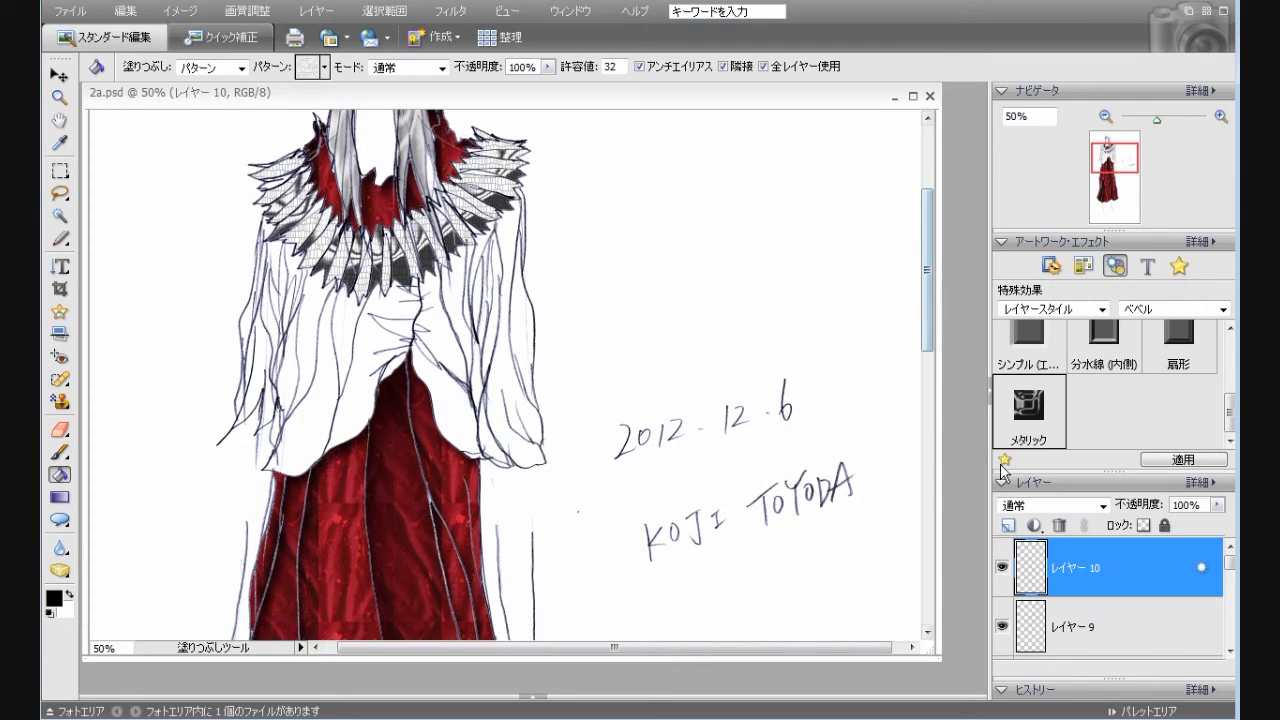
click(1008, 525)
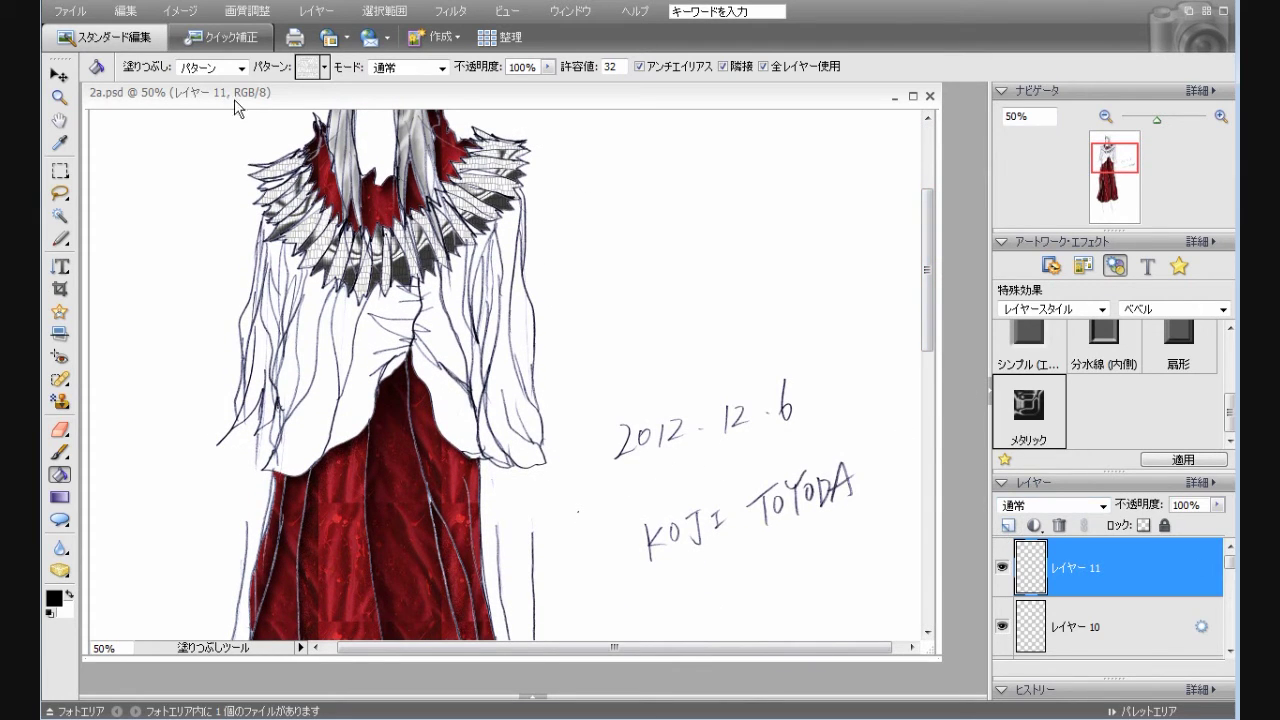
click(323, 70)
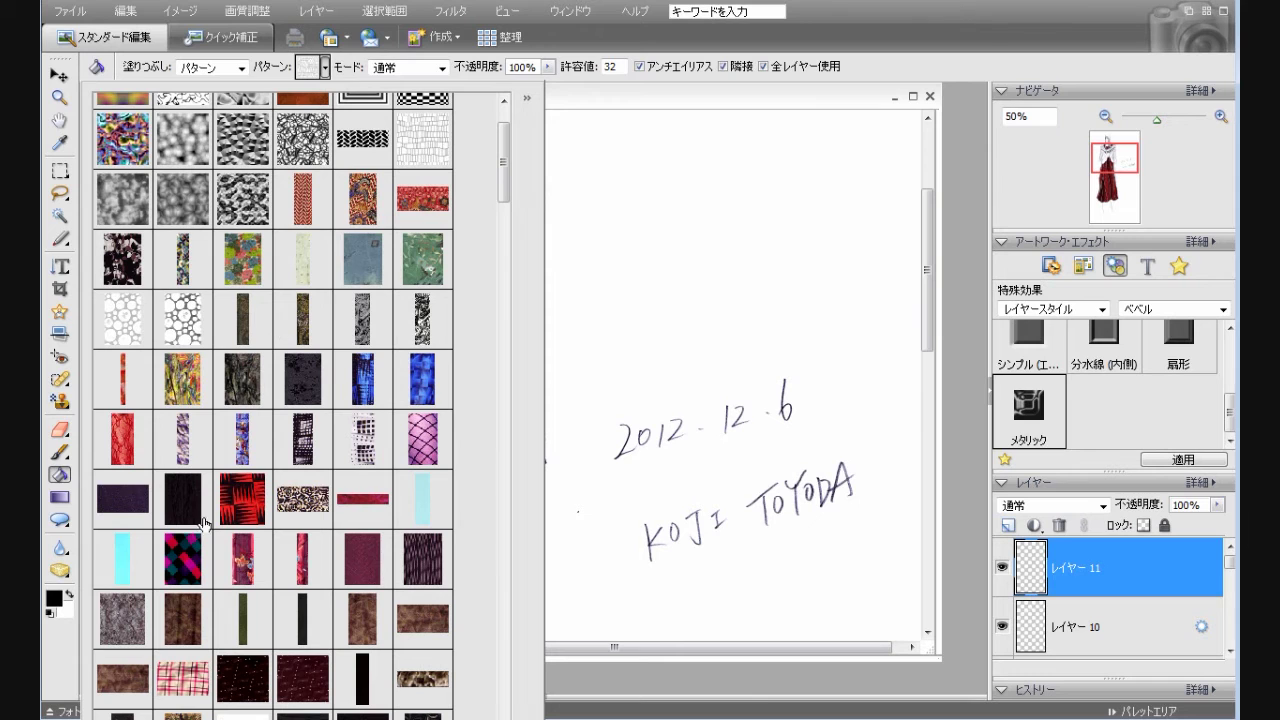
drag(502, 177, 500, 274)
click(191, 339)
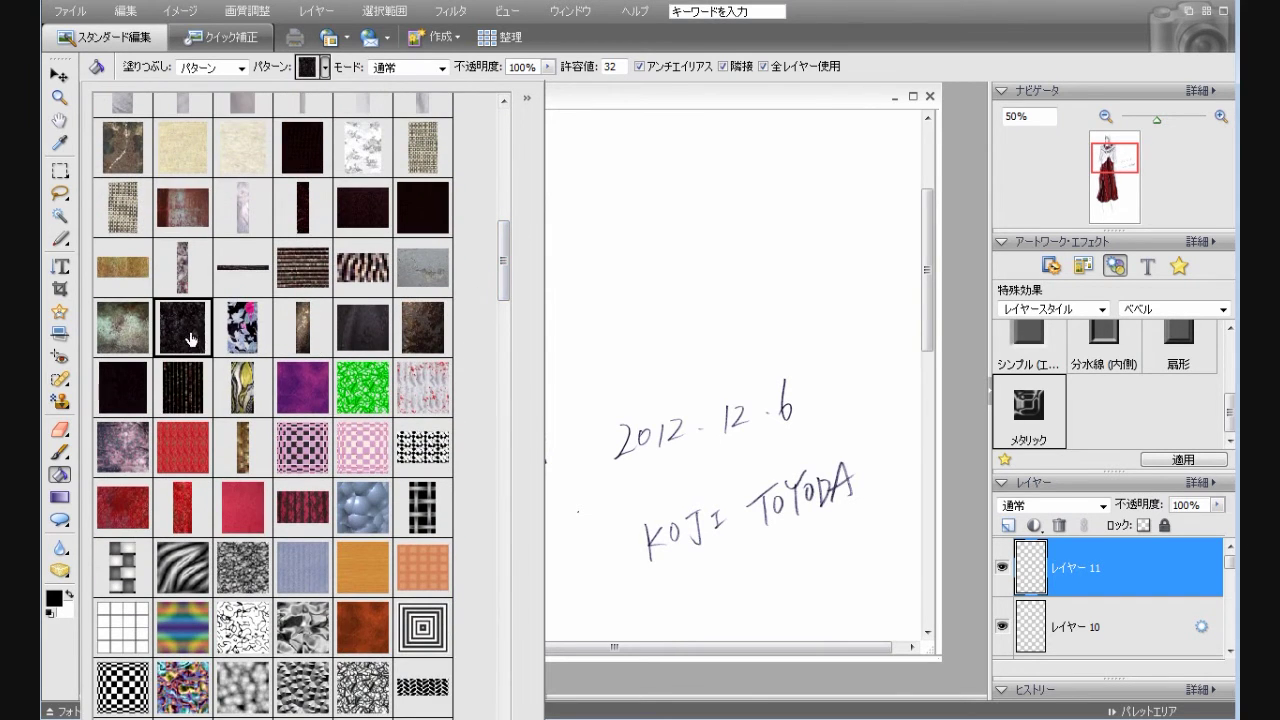
click(716, 101)
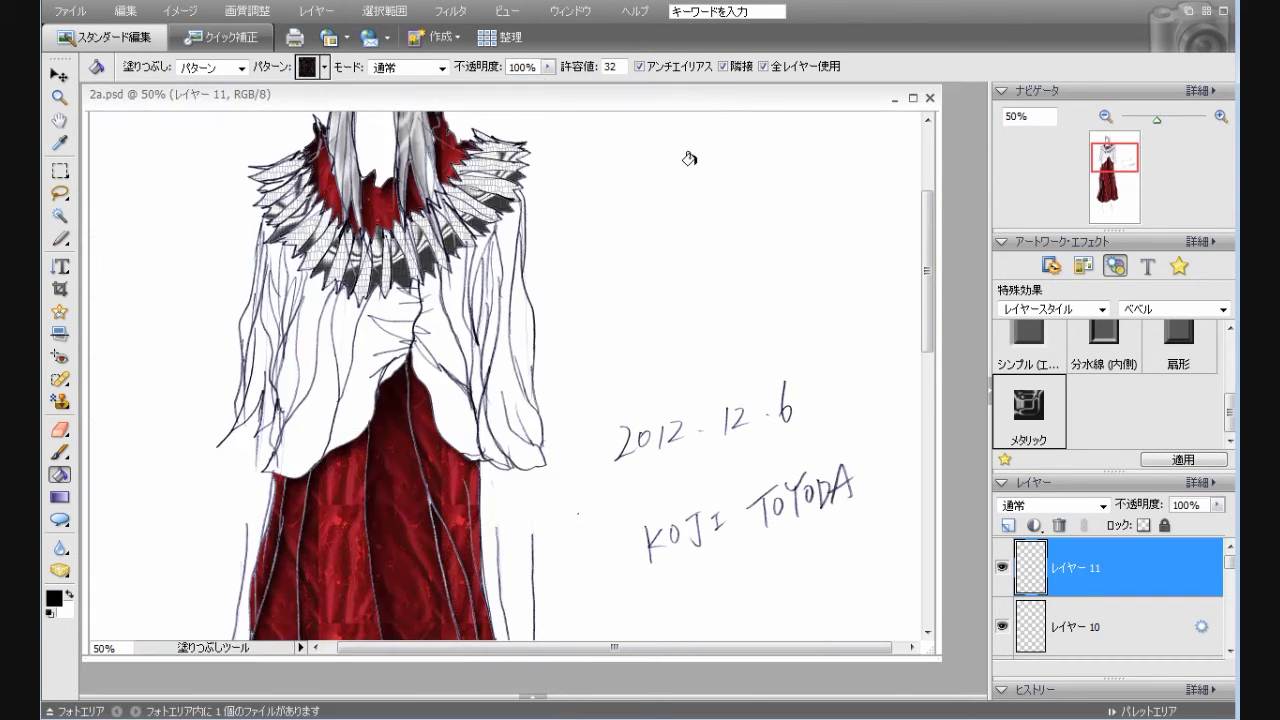
click(452, 313)
click(443, 386)
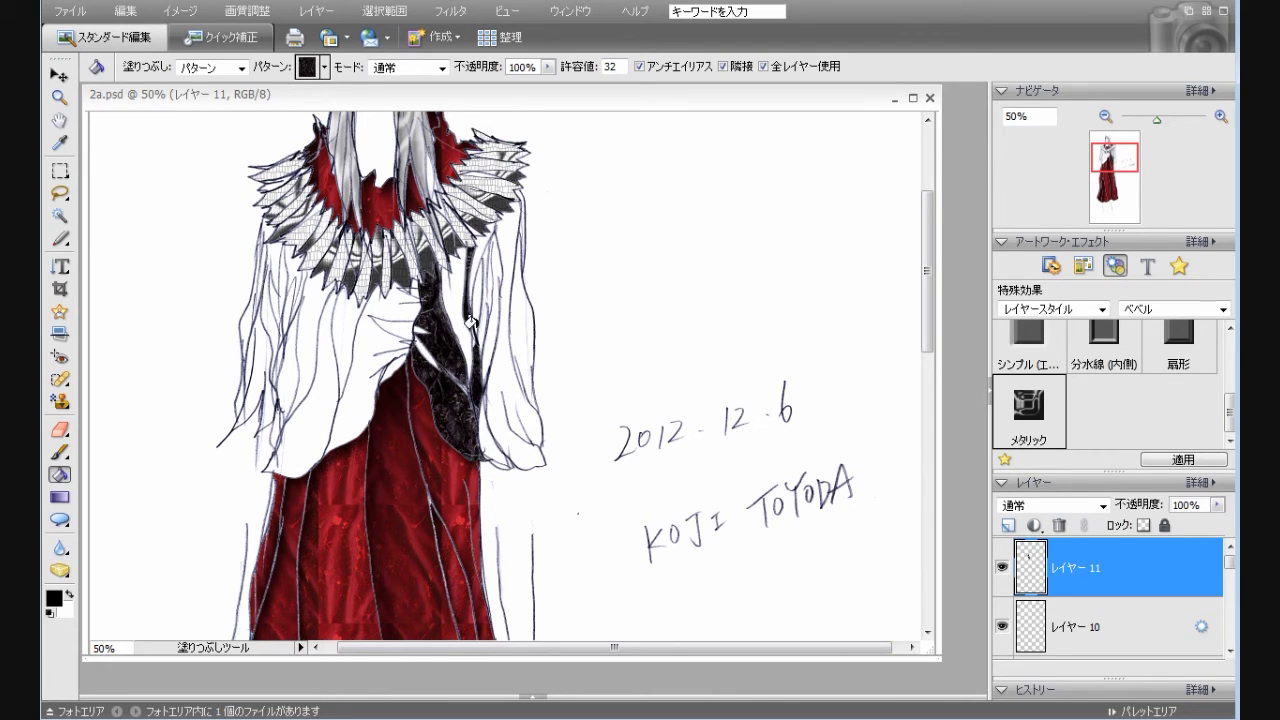
click(469, 335)
click(492, 264)
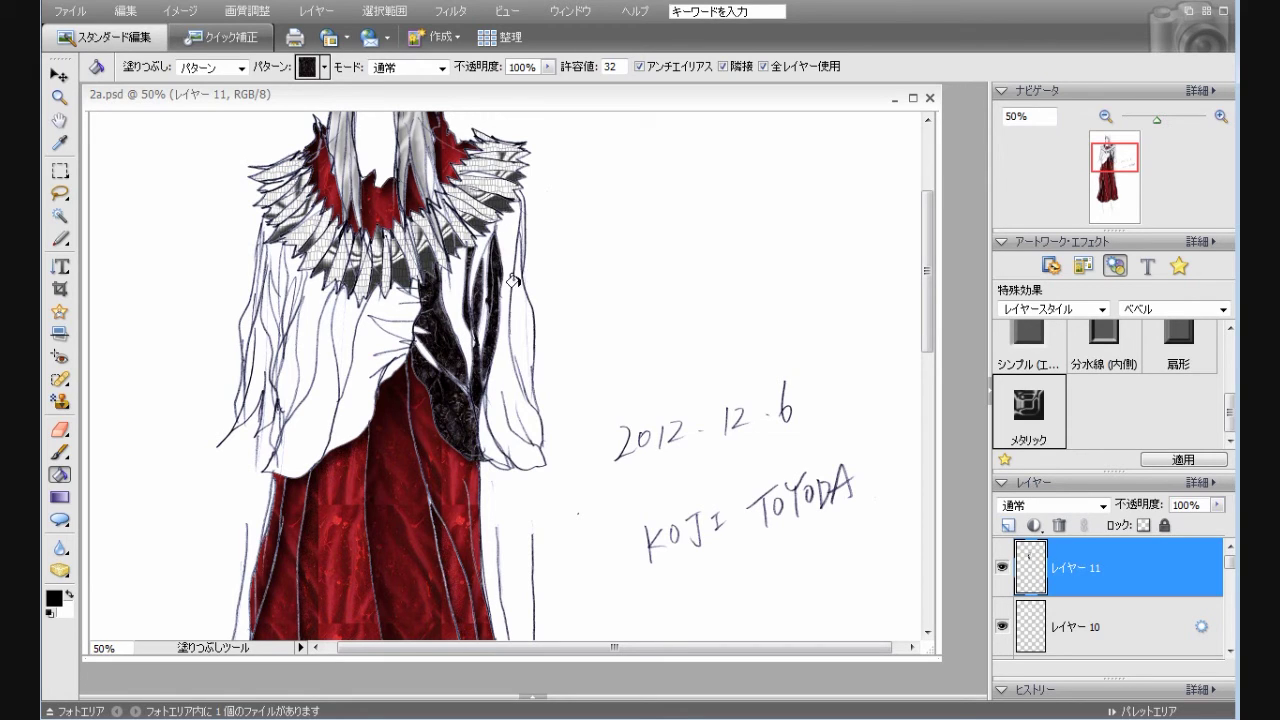
click(512, 282)
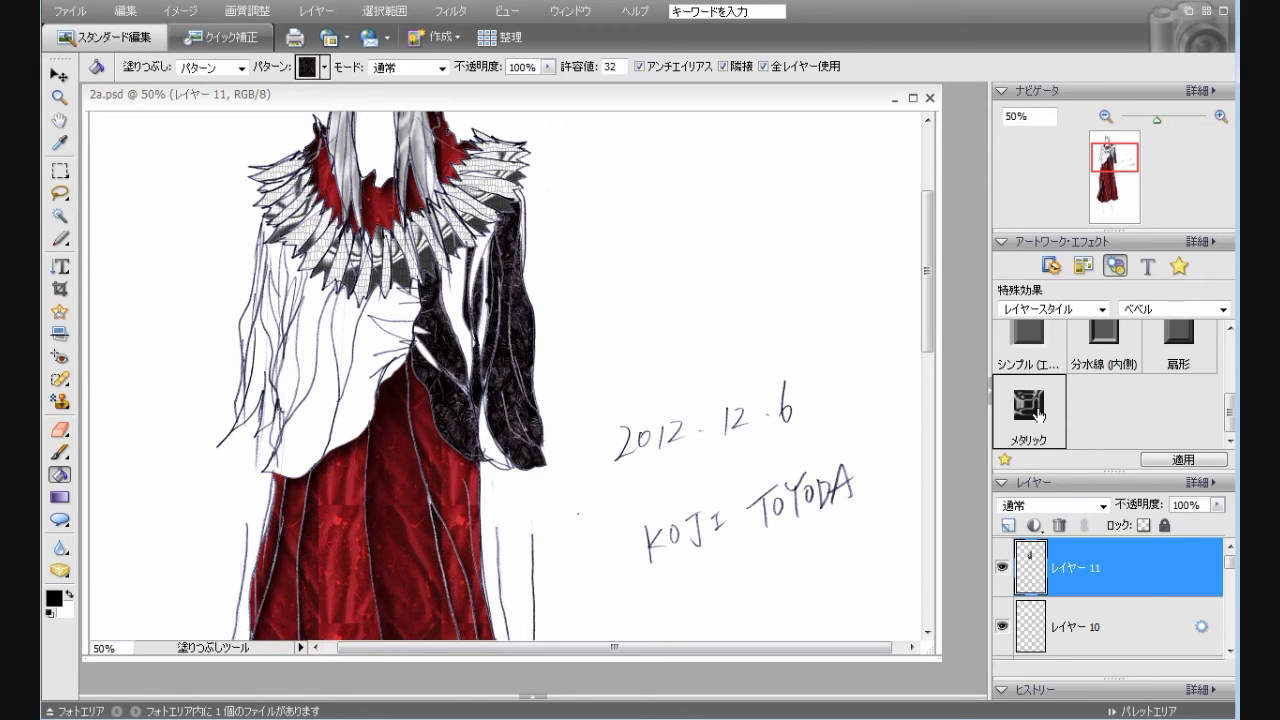
Step: Apply the Metallic (メタリック) bevel style to the black panels of the jacket's right-hand front and sleeve
double_click(1036, 416)
Step: On a new layer, fill alternate panels of the jacket's left-hand front and sleeve with the black mottled pattern and apply the Metallic (メタリック) bevel
click(1008, 525)
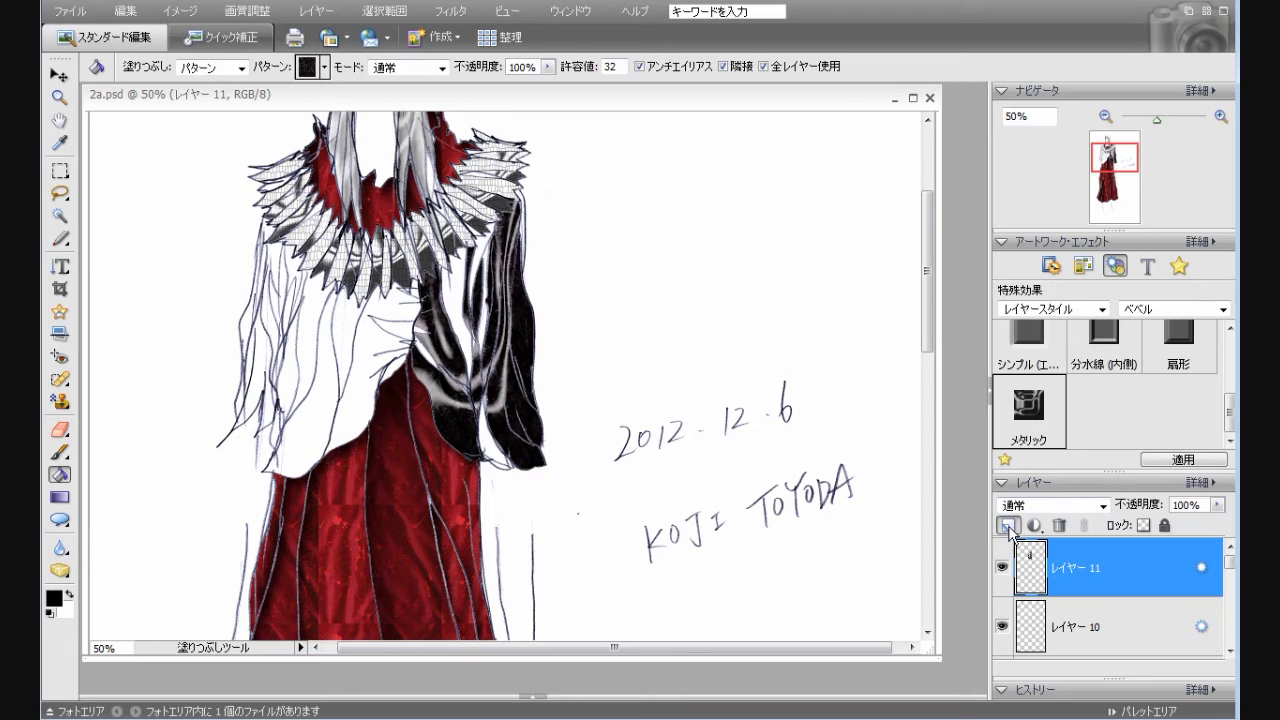
click(296, 344)
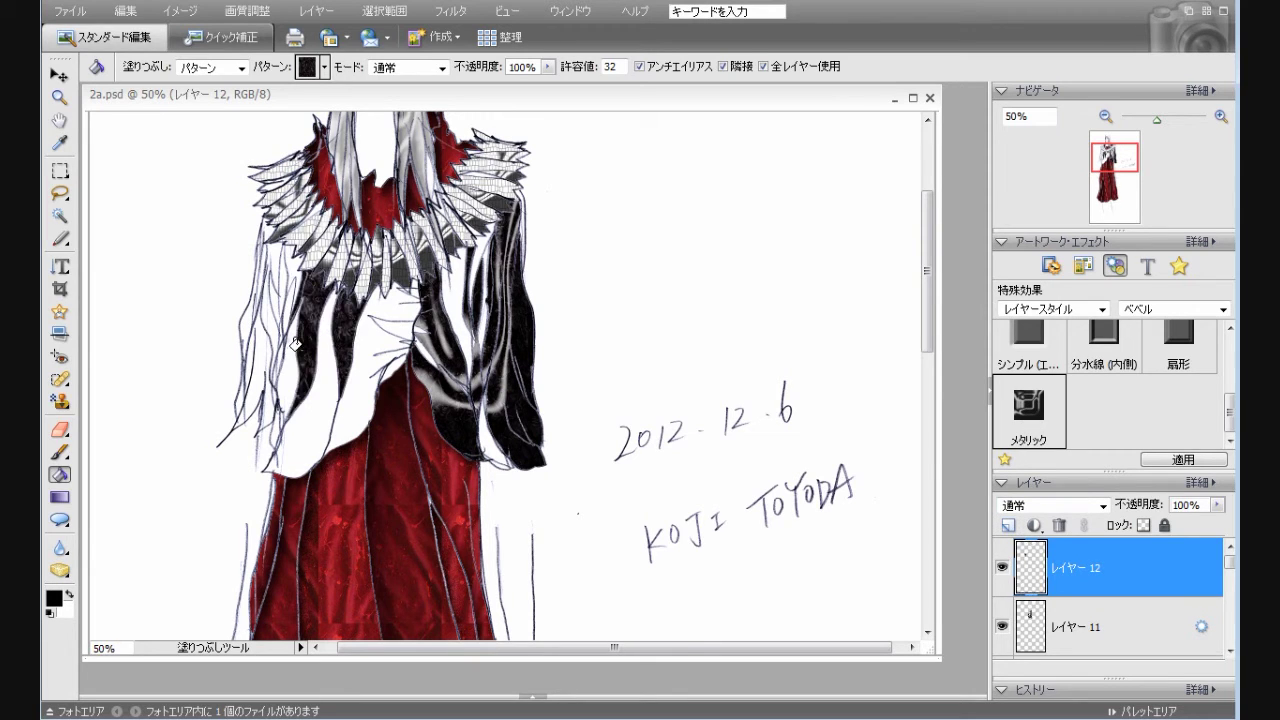
click(289, 309)
click(275, 299)
click(258, 327)
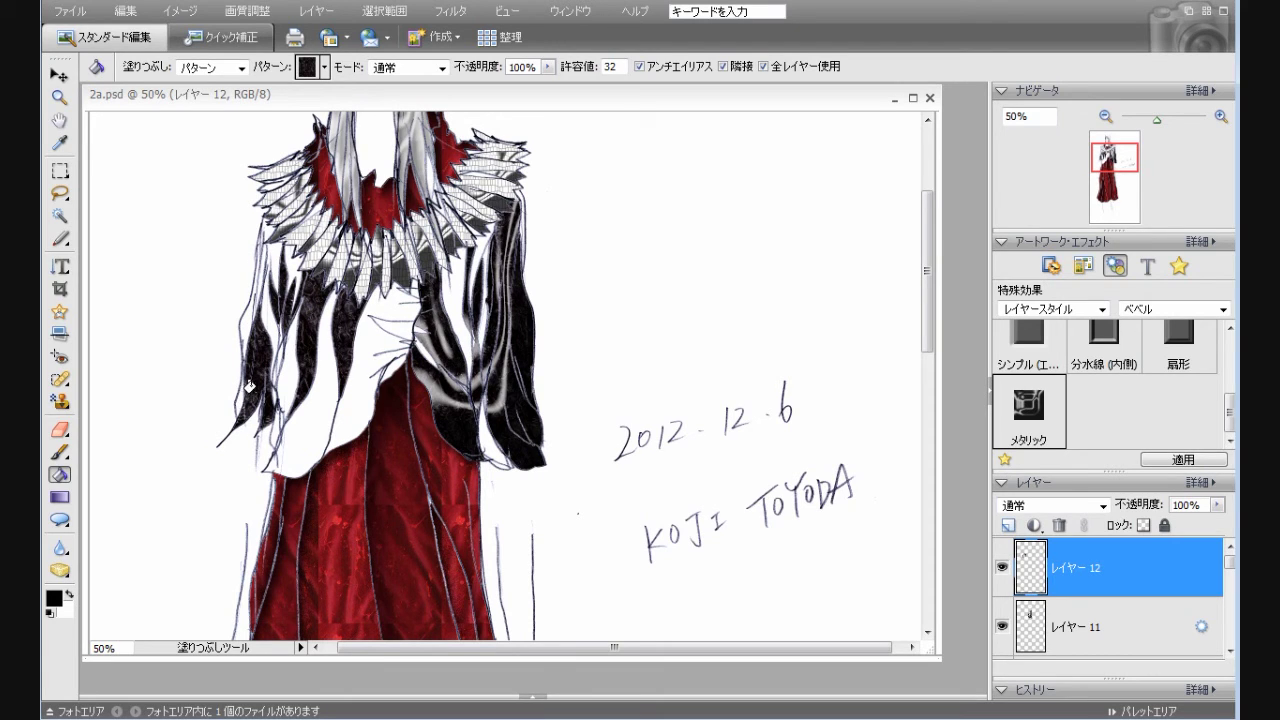
click(262, 268)
click(279, 254)
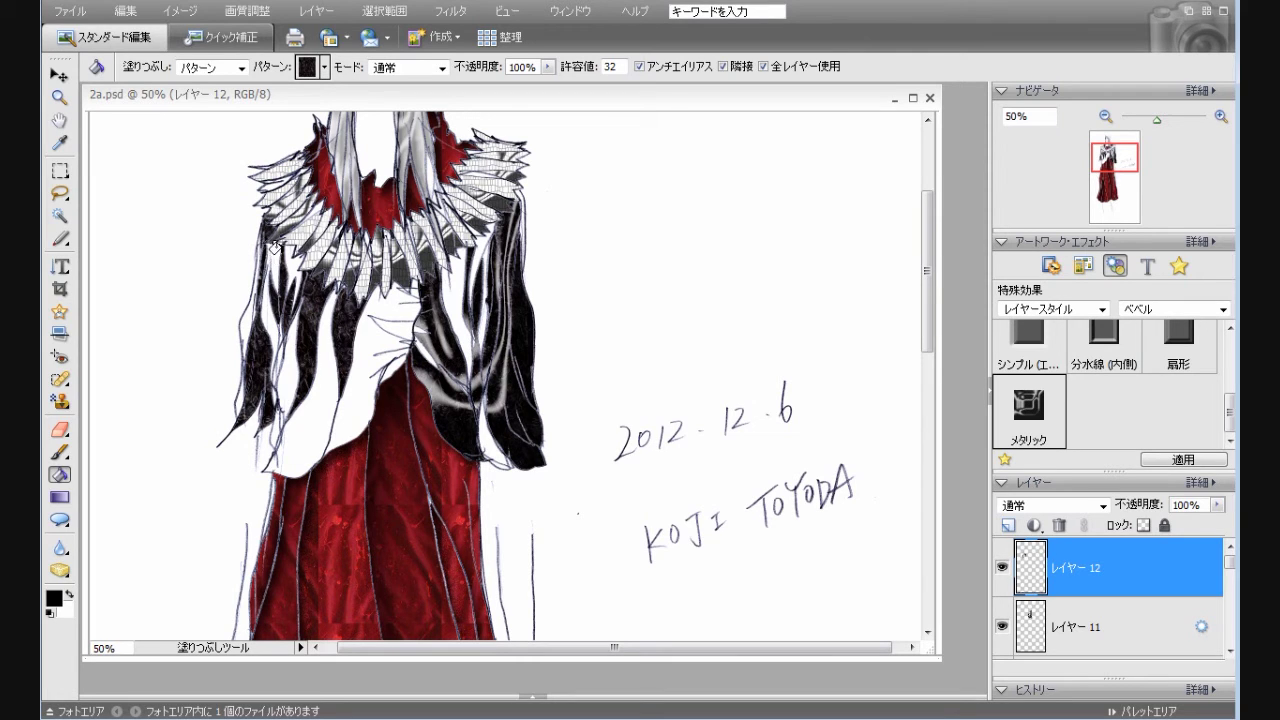
double_click(1040, 420)
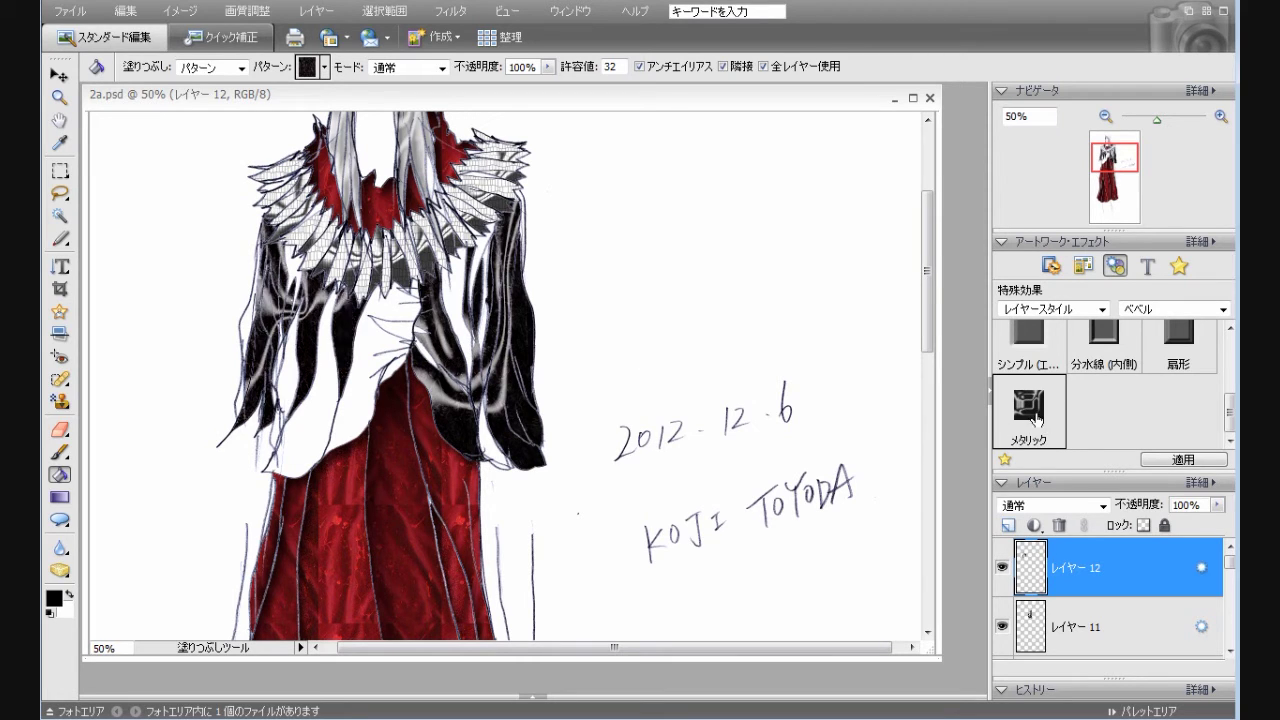
Step: On another new layer, fill the remaining white gaps in both sleeves and the jacket's centre front with the black mottled pattern
click(1008, 524)
click(243, 318)
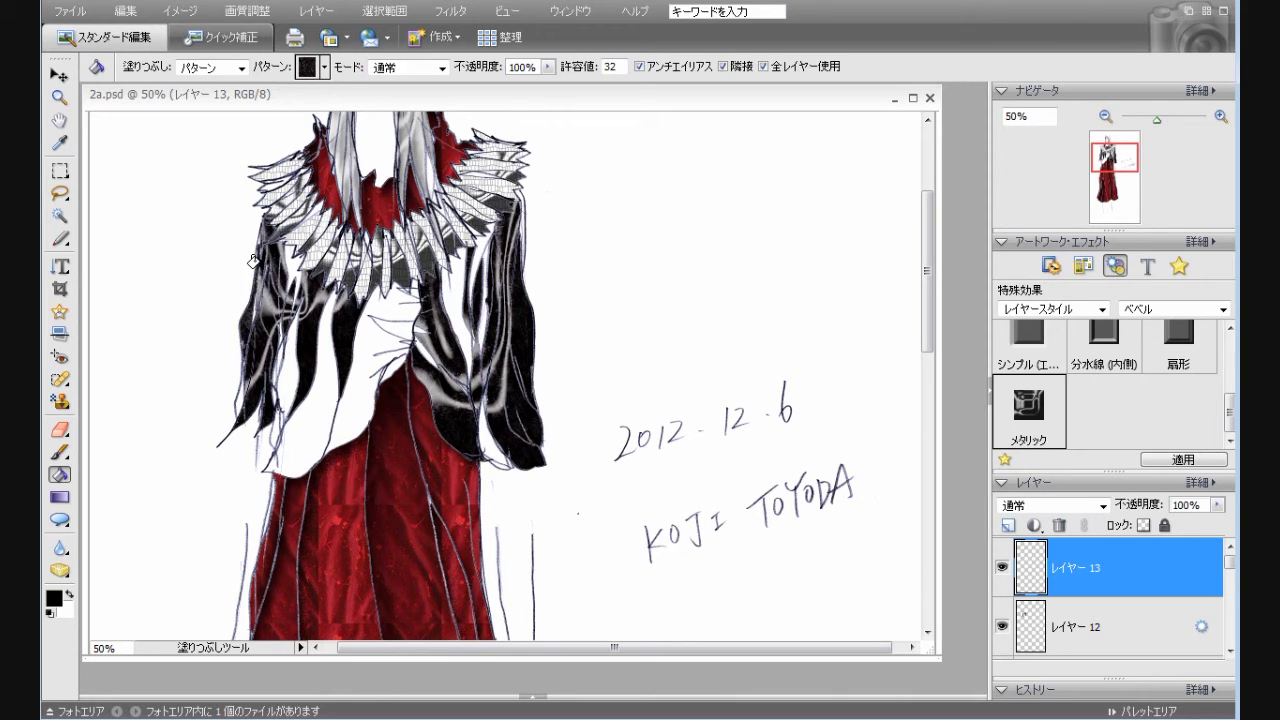
click(281, 364)
click(276, 410)
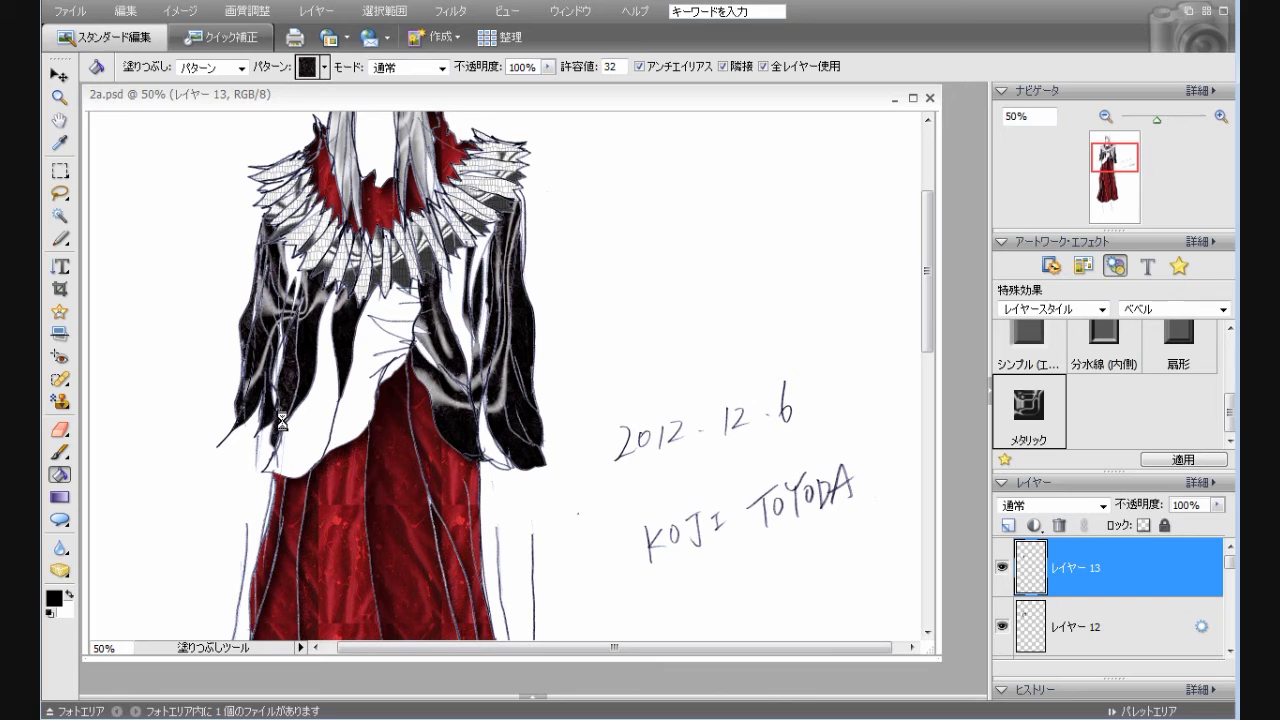
click(386, 338)
click(393, 337)
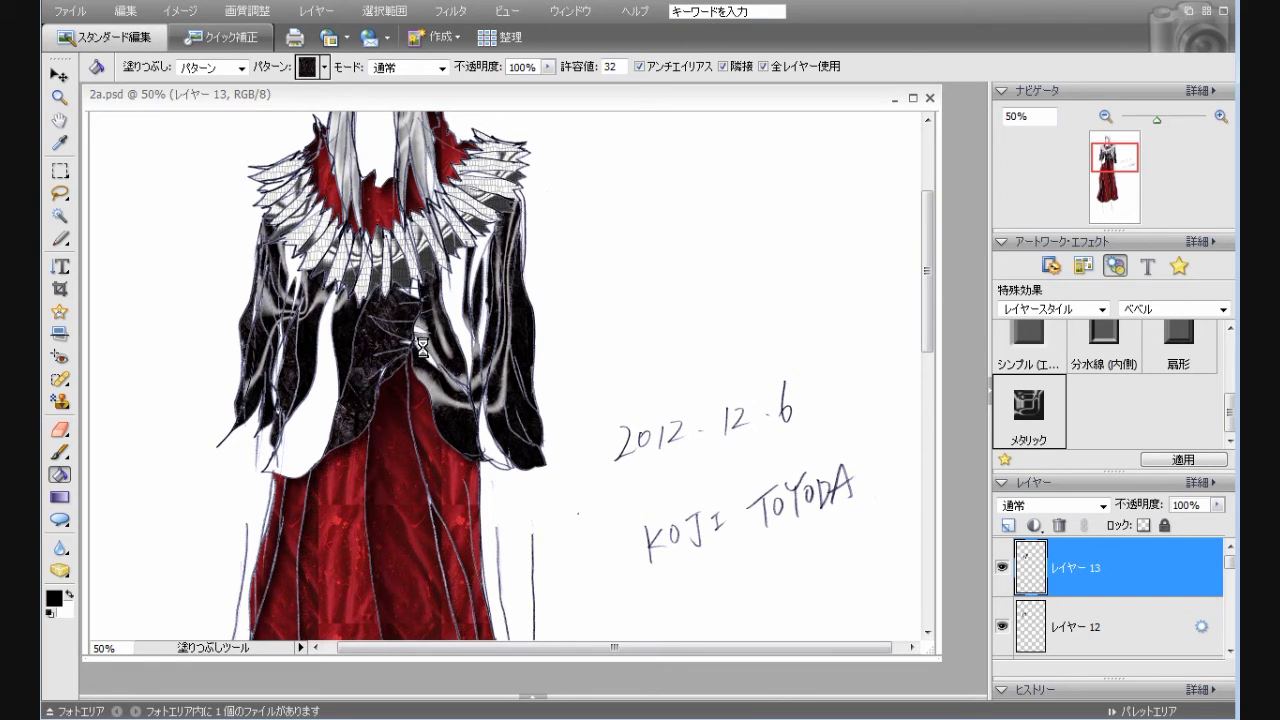
click(401, 283)
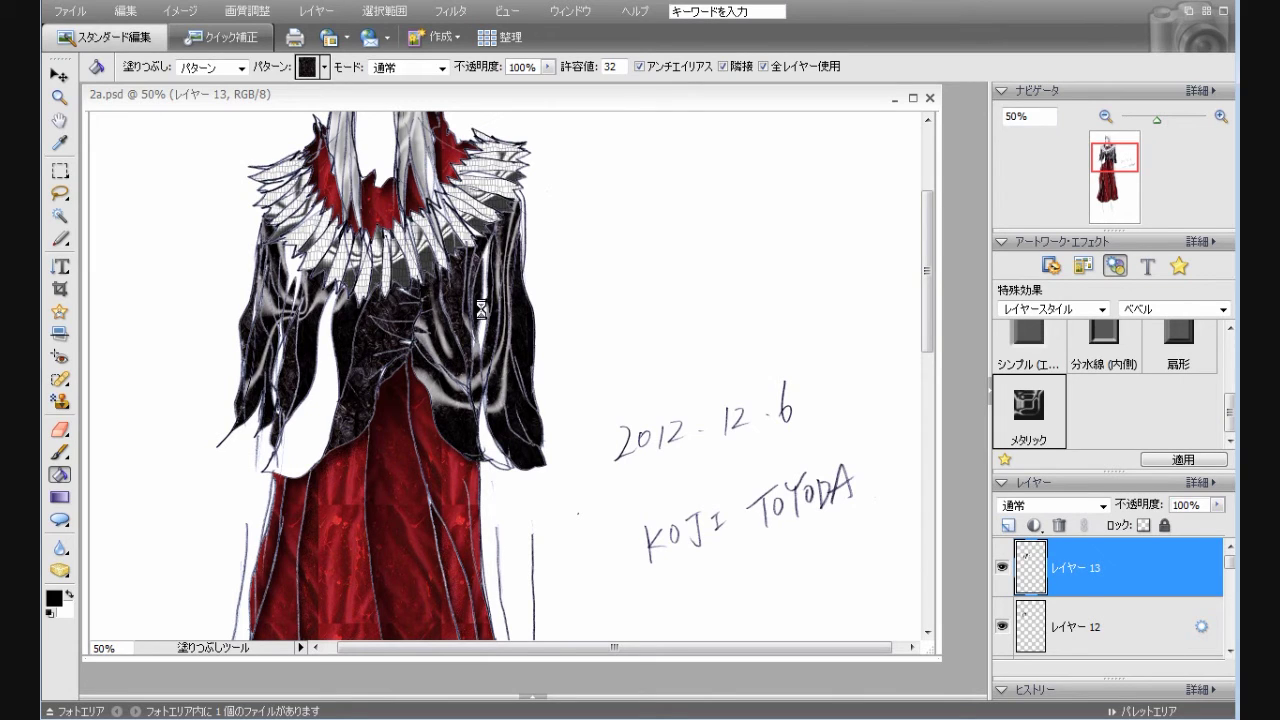
click(486, 435)
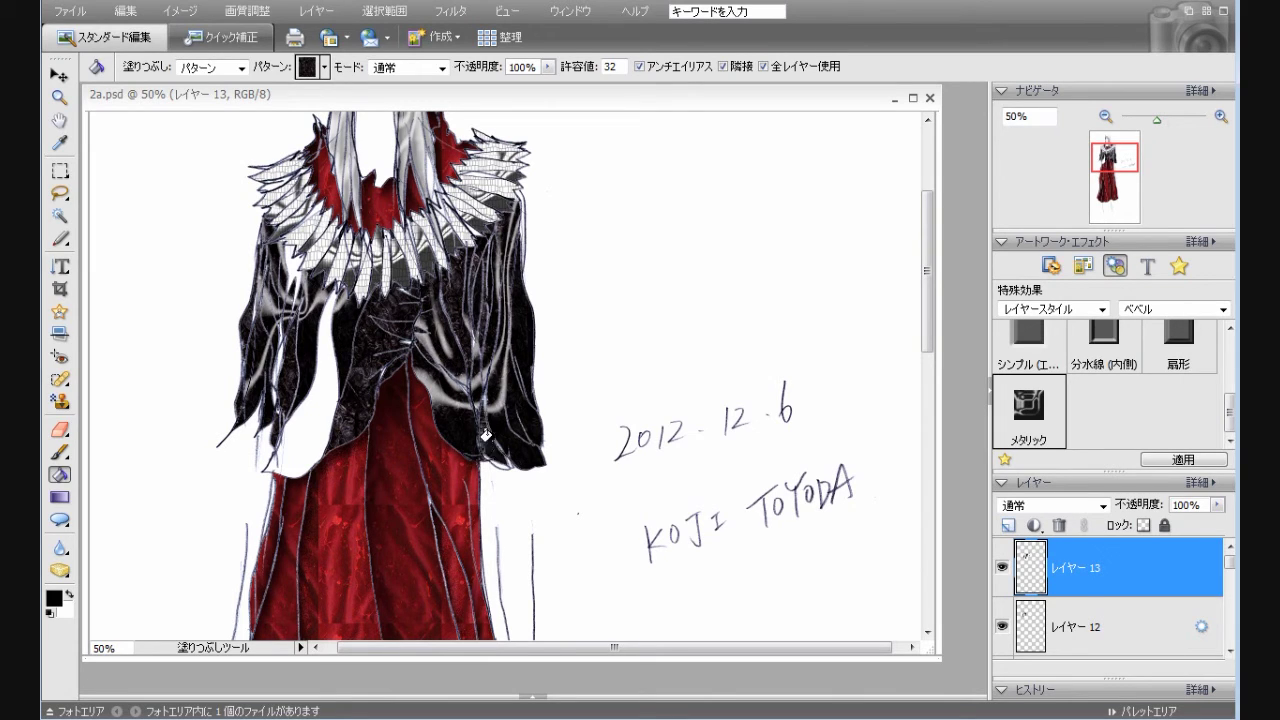
Step: Apply the translucent gray style from the glass button (ガラスボタン) set to the newly filled jacket gaps
click(1220, 309)
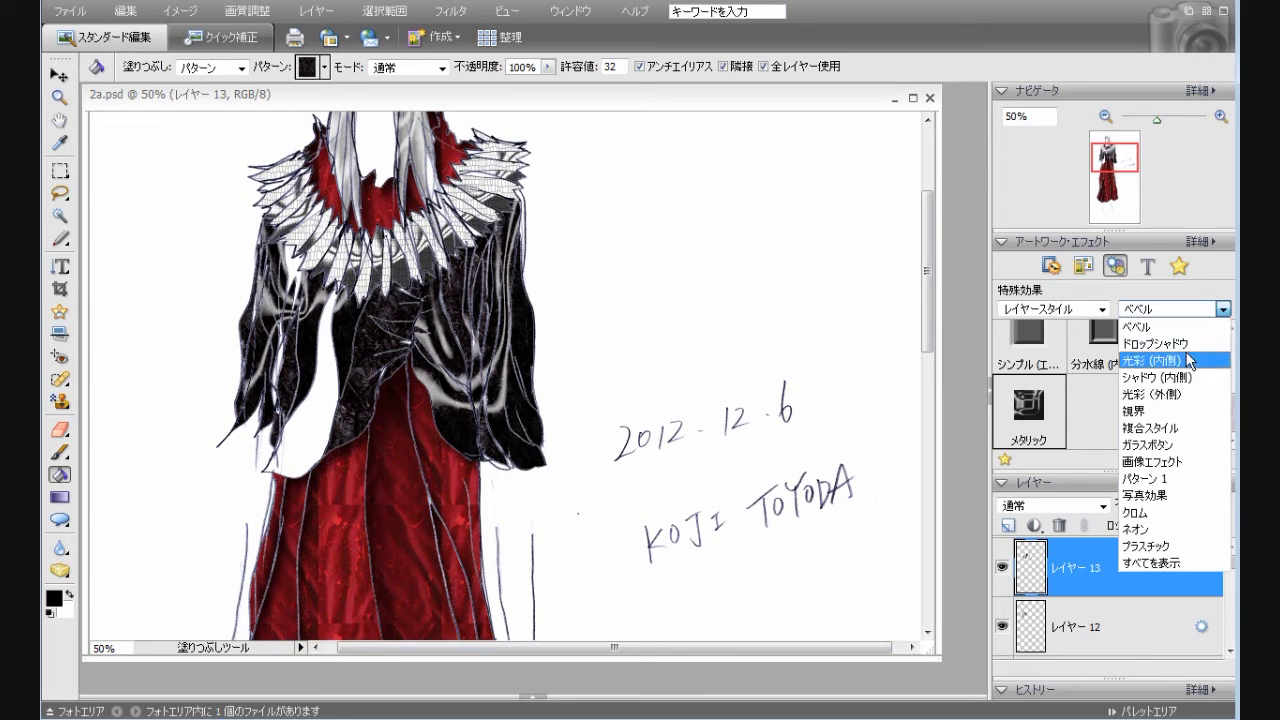
click(1172, 445)
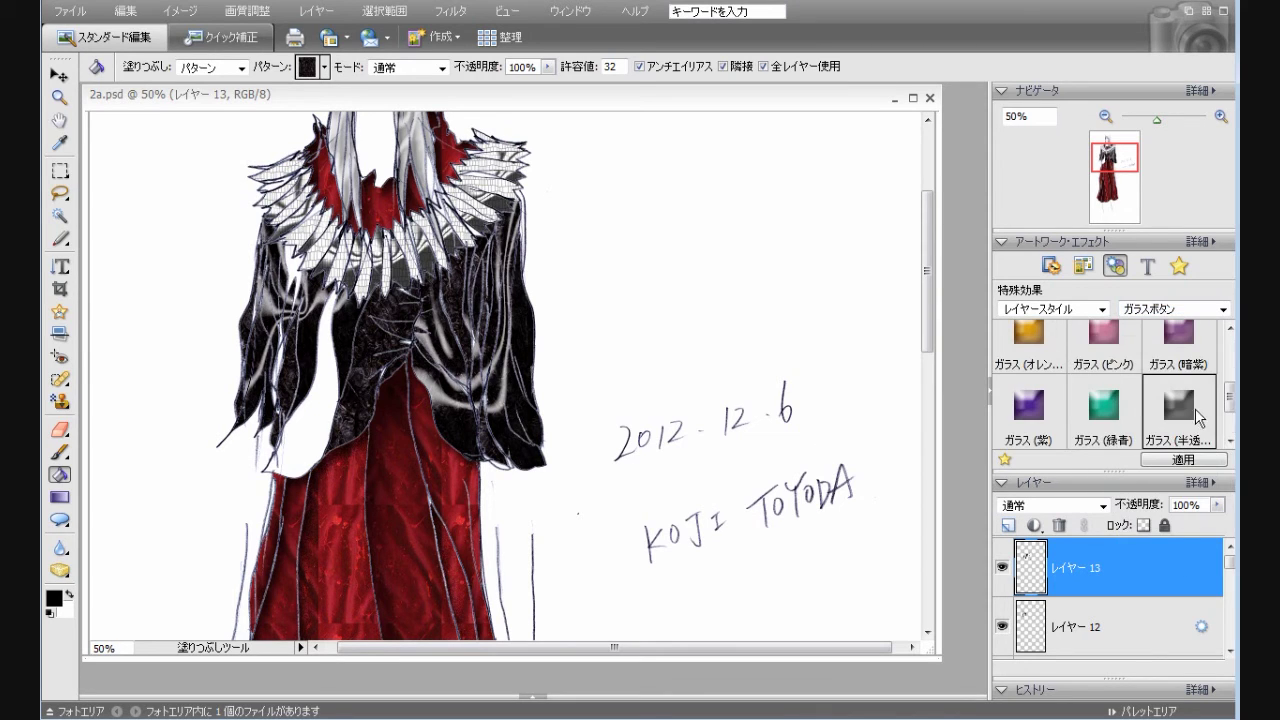
double_click(1198, 415)
Step: On a new layer, fill the last white panel of the left-hand jacket front with the same pattern and apply the Simple Inner (シンプル (内側)) bevel
click(1008, 525)
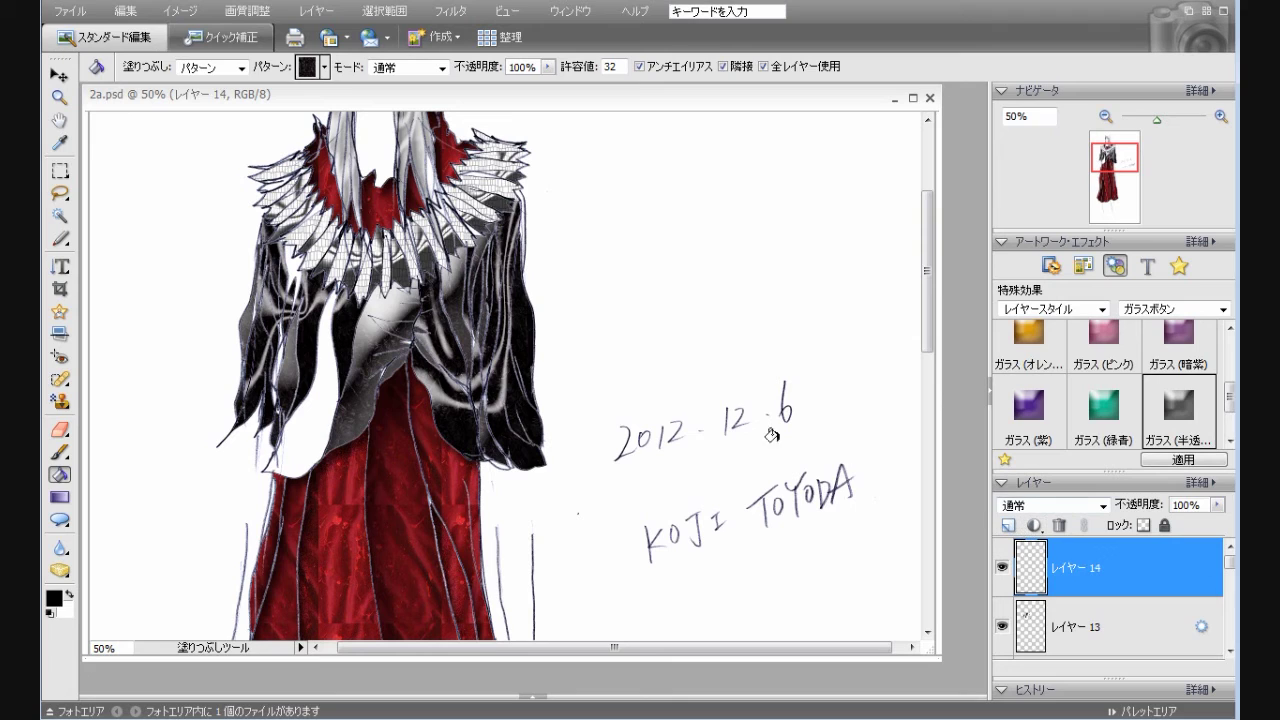
click(300, 392)
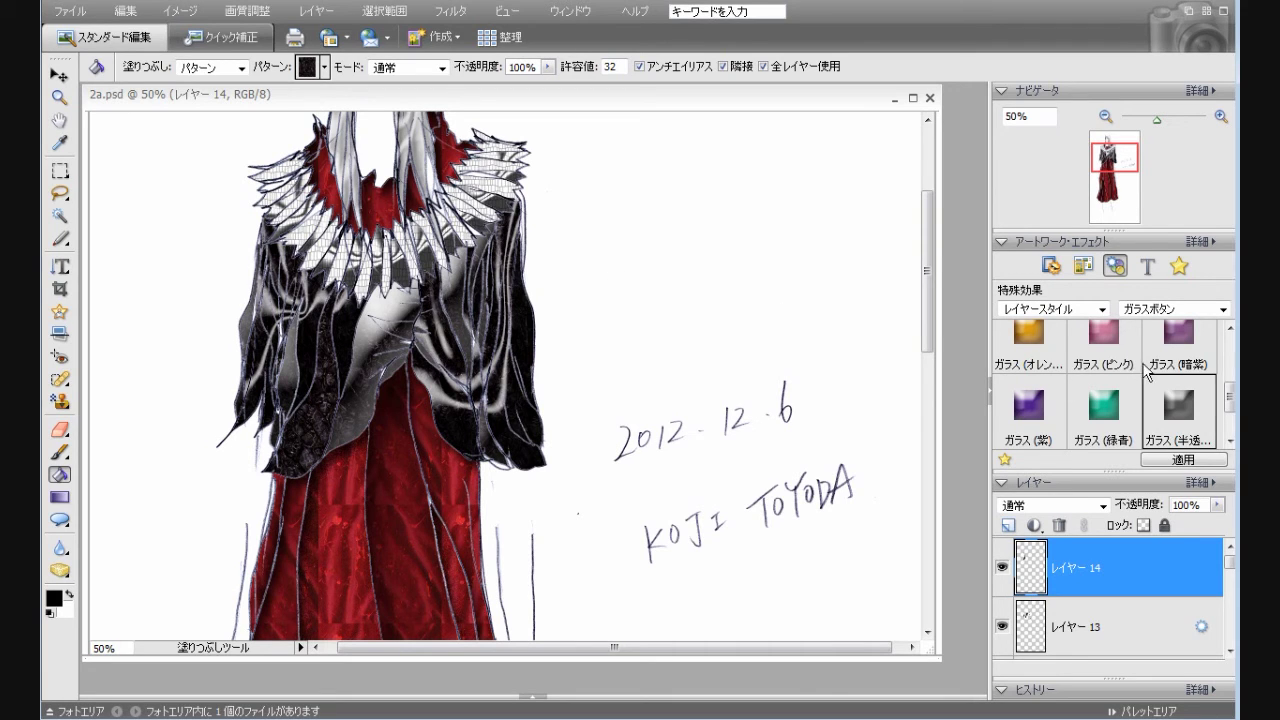
click(1178, 309)
click(1172, 328)
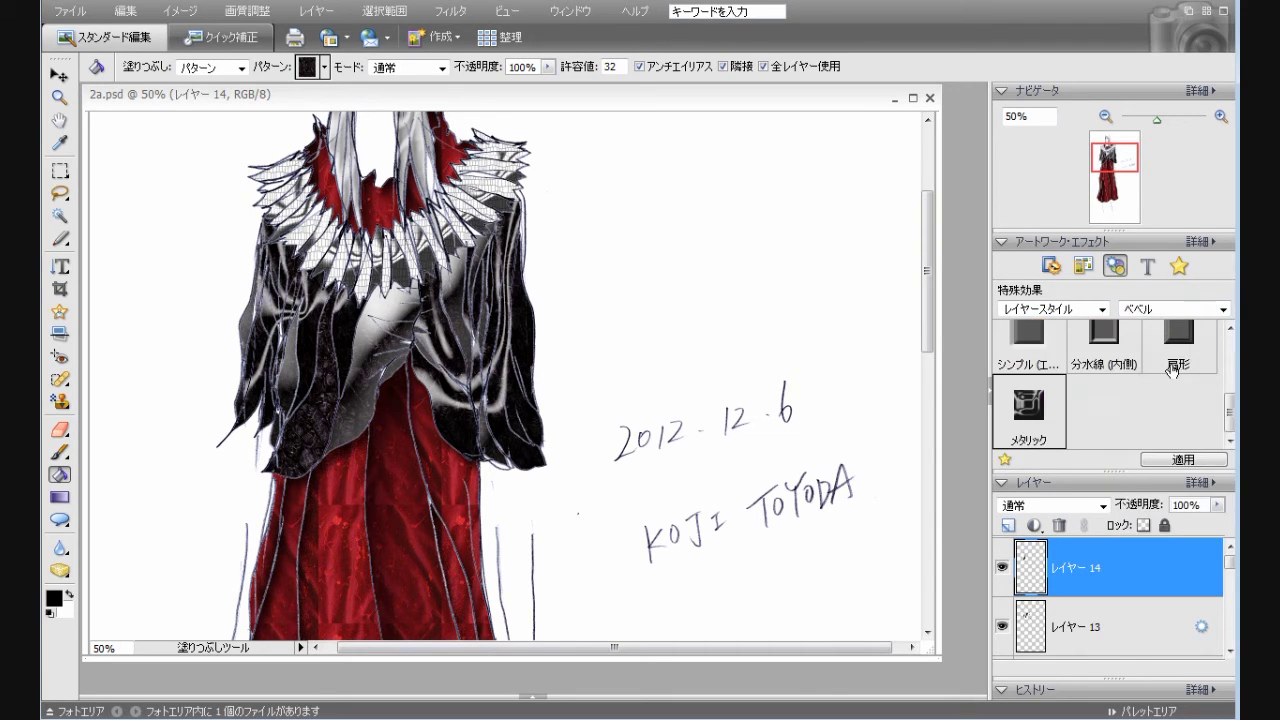
scroll(1140, 370, up, 5)
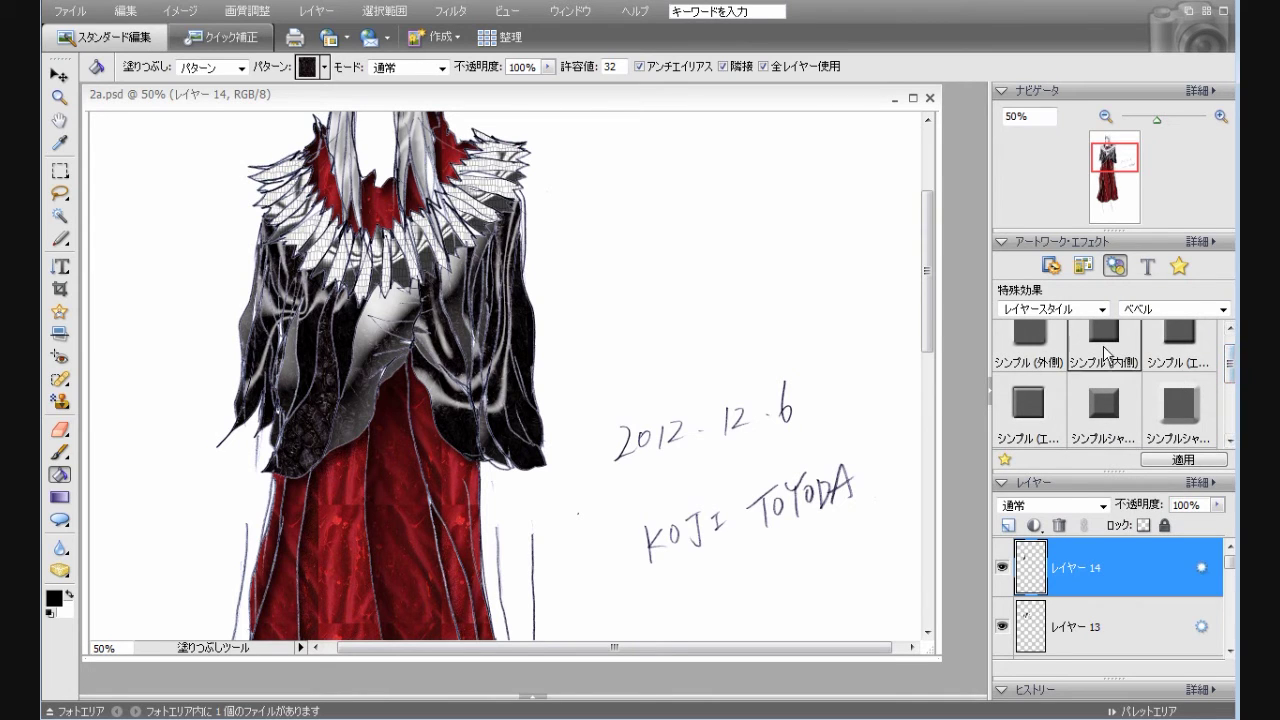
double_click(1104, 350)
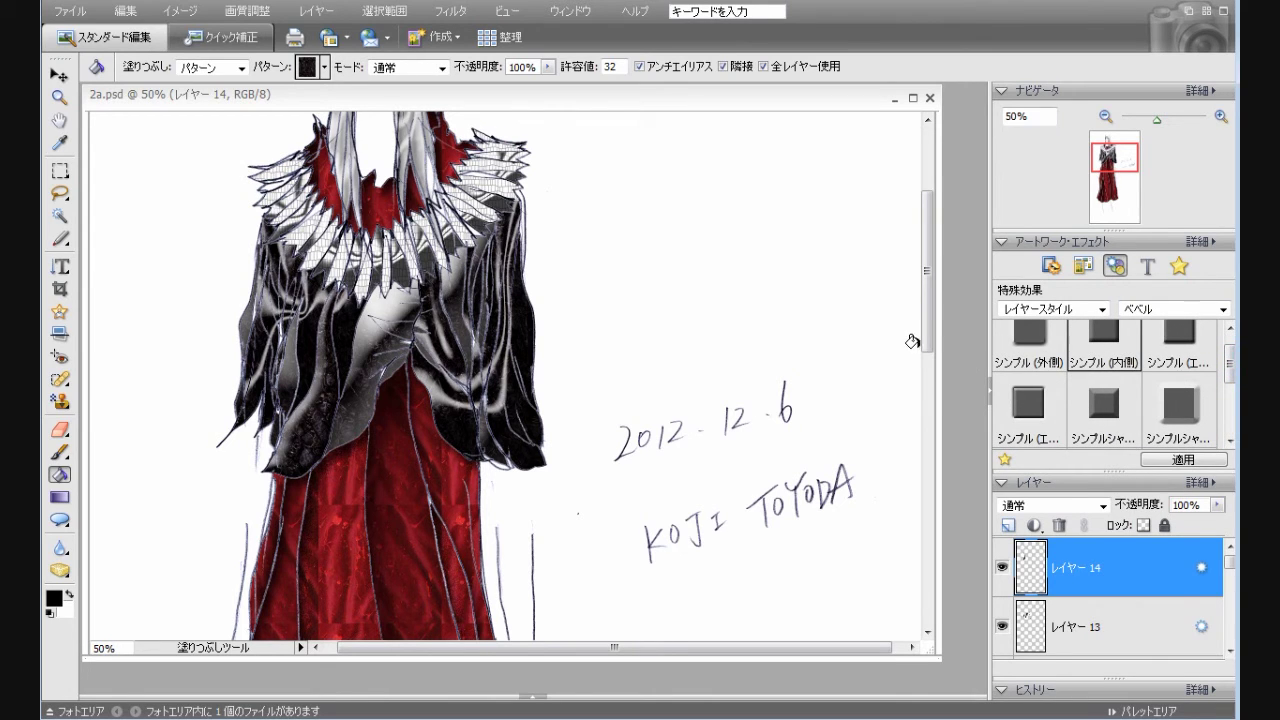
Step: Select layer 2 (レイヤー 2) and set the fill pattern to the dark red crumpled fabric
drag(929, 349, 932, 318)
drag(1229, 564, 1222, 627)
click(1145, 622)
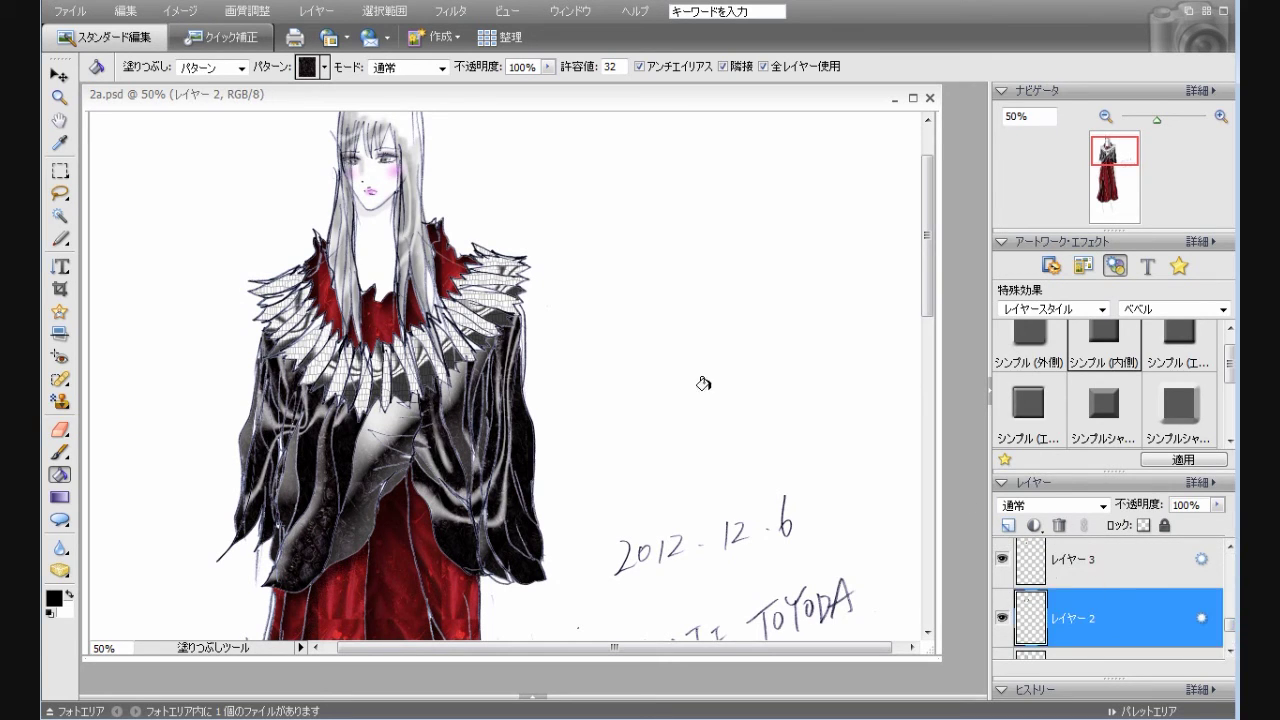
click(325, 67)
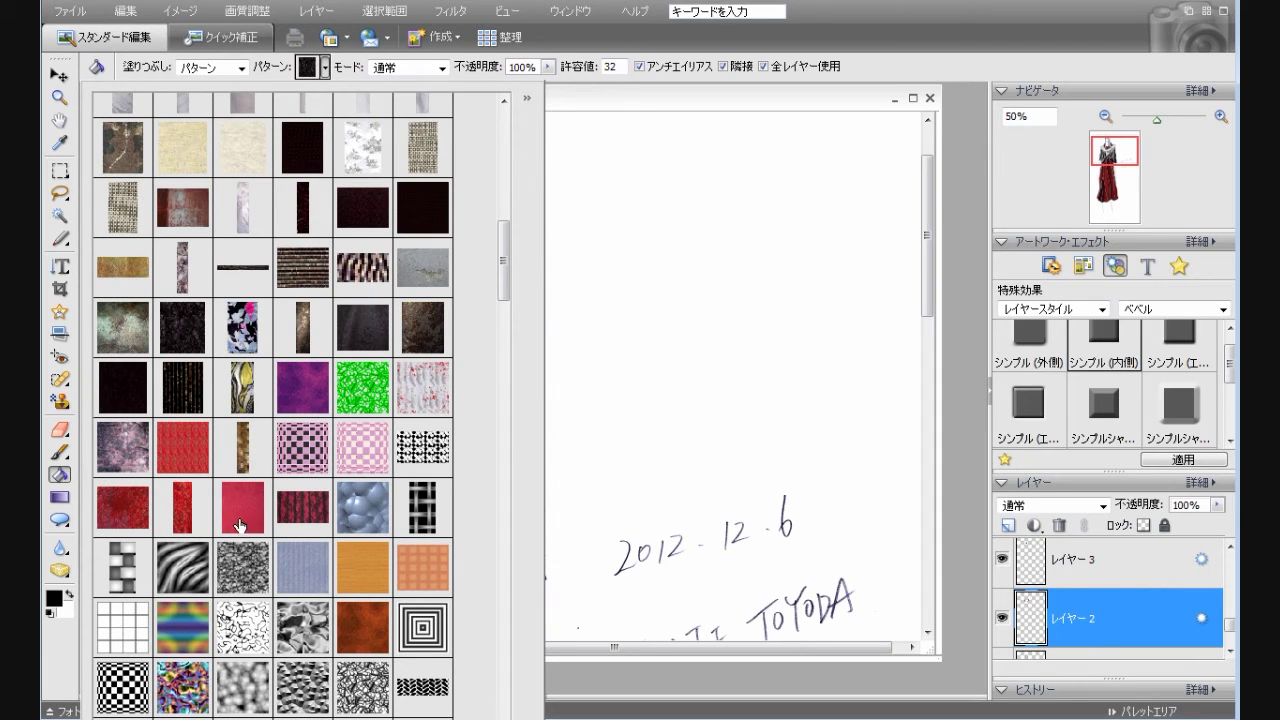
drag(503, 278, 483, 585)
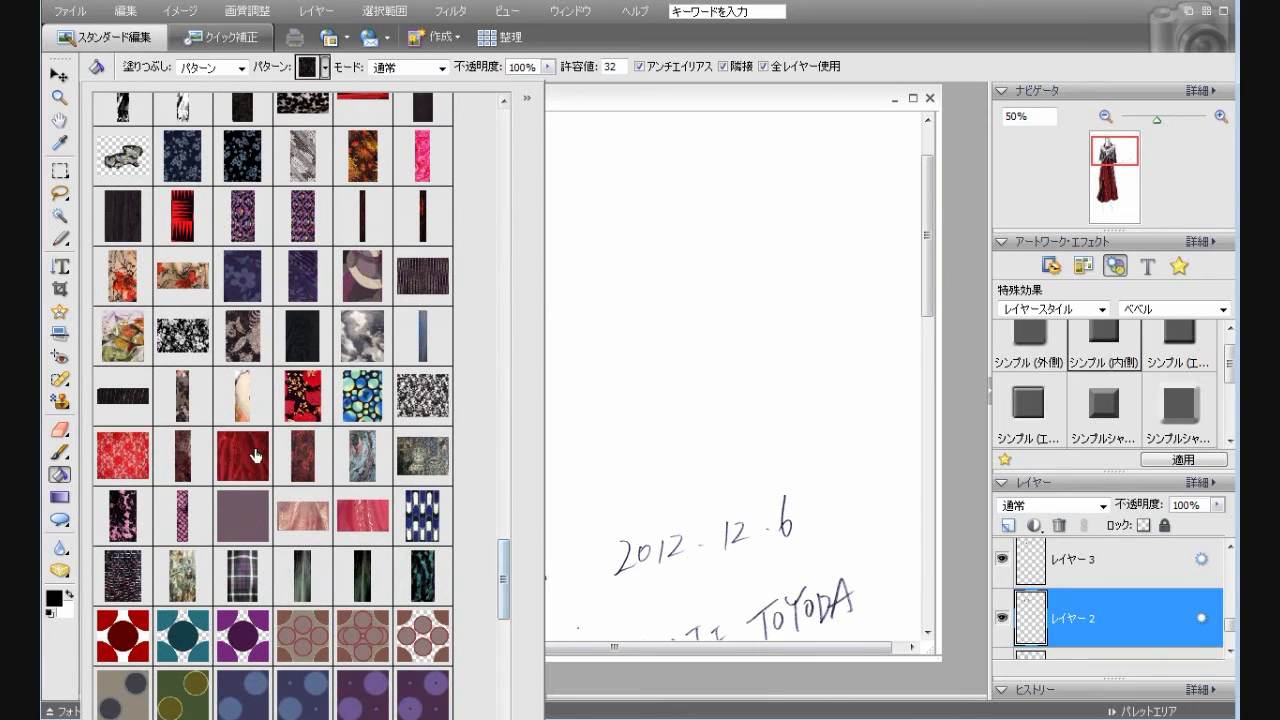
click(248, 455)
click(609, 110)
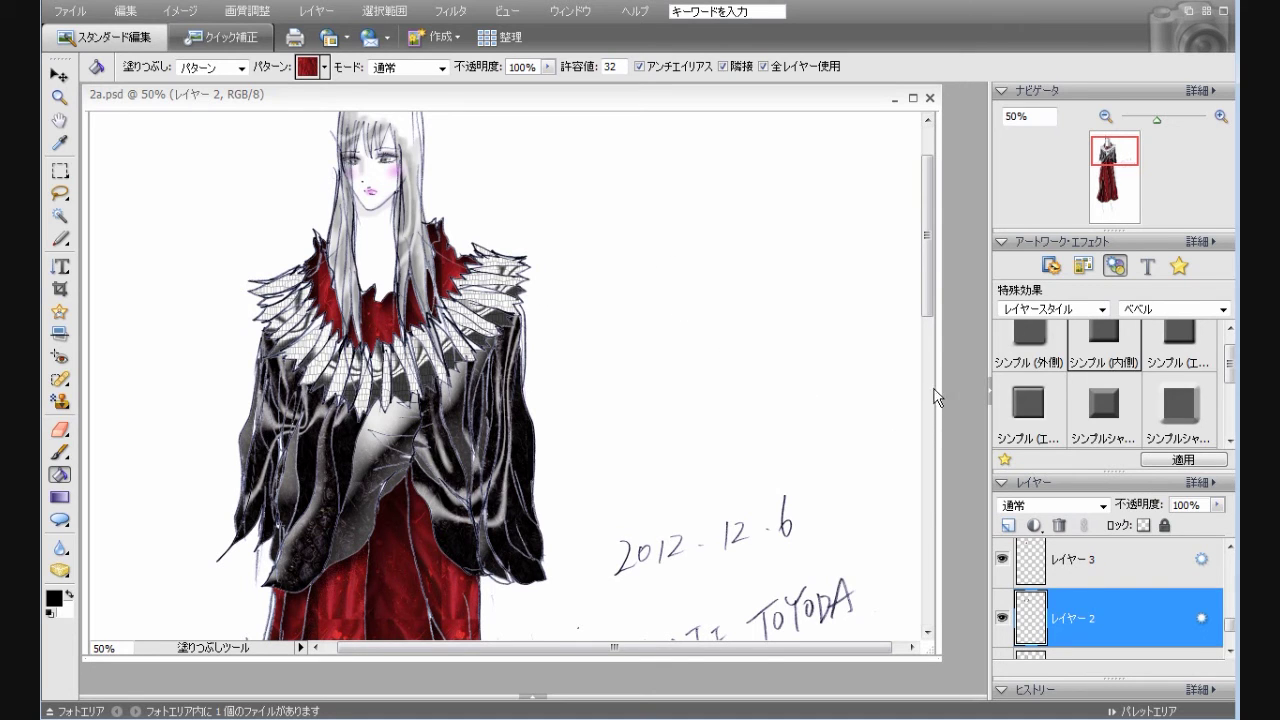
Step: Apply the Low (低) drop shadow (ドロップシャドウ) style to layer 2 and layer 3
mouse_move(928, 310)
mouse_down()
mouse_move(914, 543)
mouse_move(937, 385)
mouse_move(934, 292)
mouse_move(938, 333)
mouse_up()
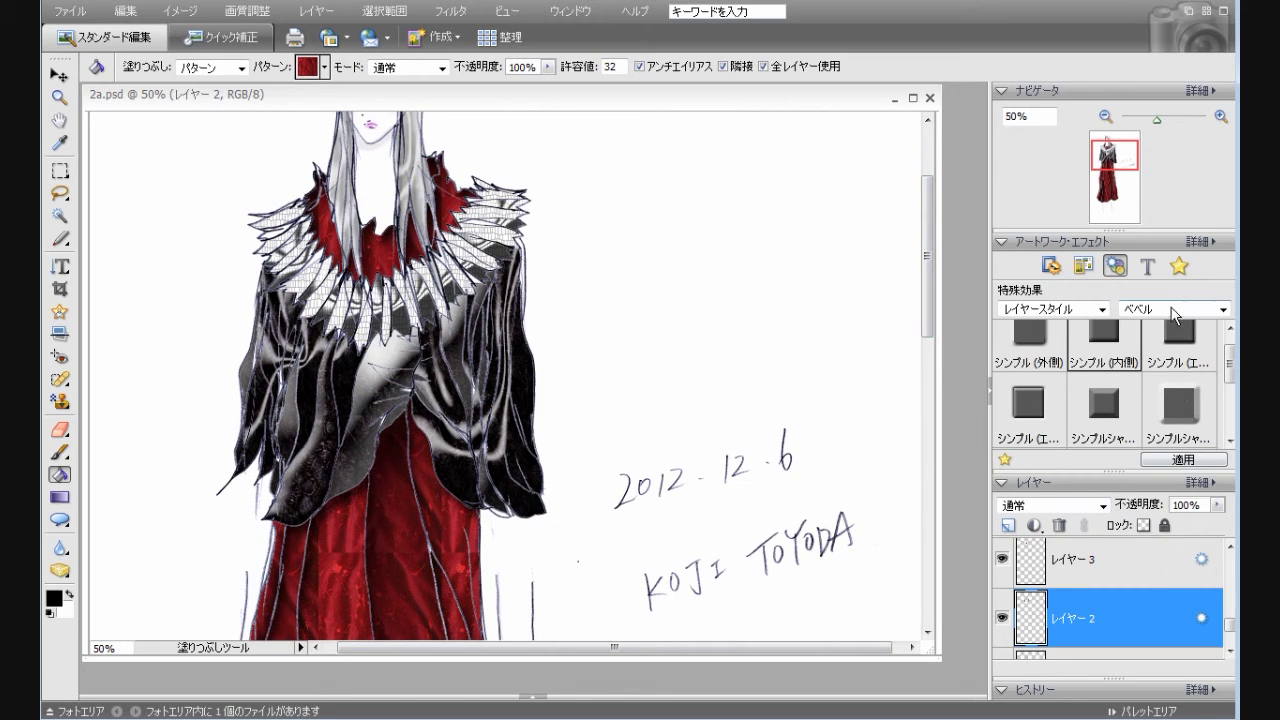
click(1170, 309)
click(1165, 340)
double_click(1100, 352)
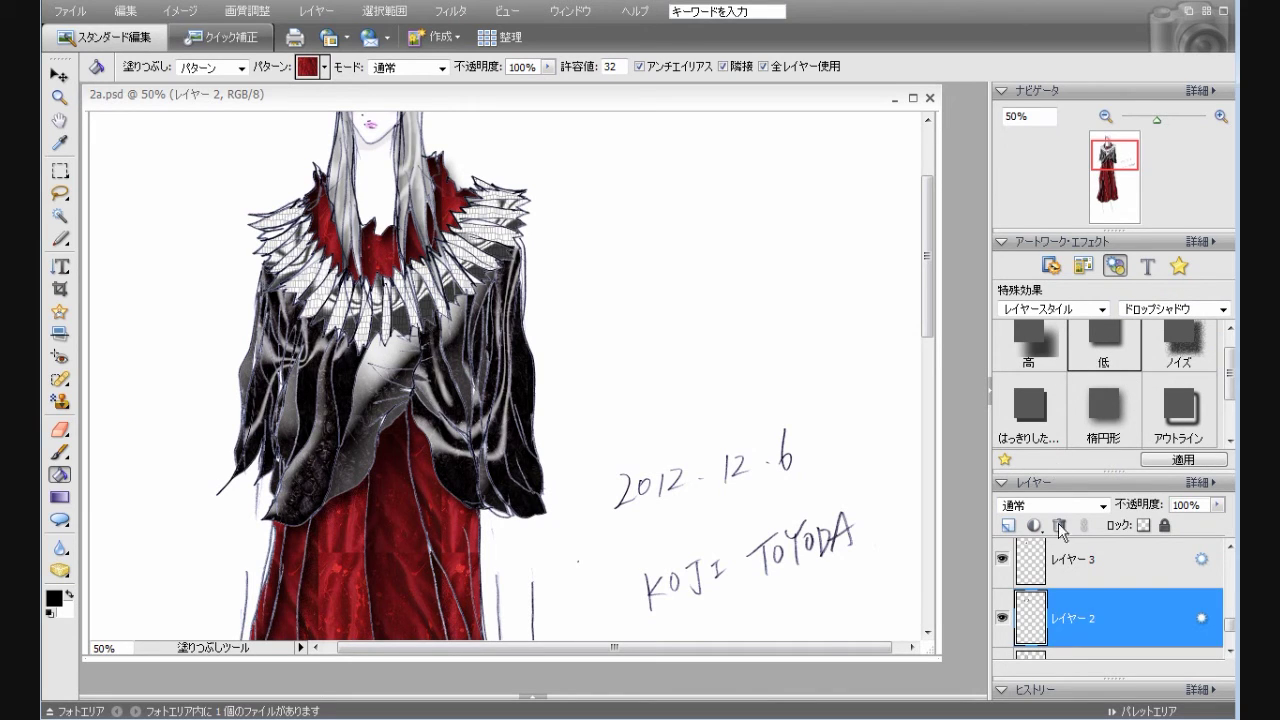
click(1098, 560)
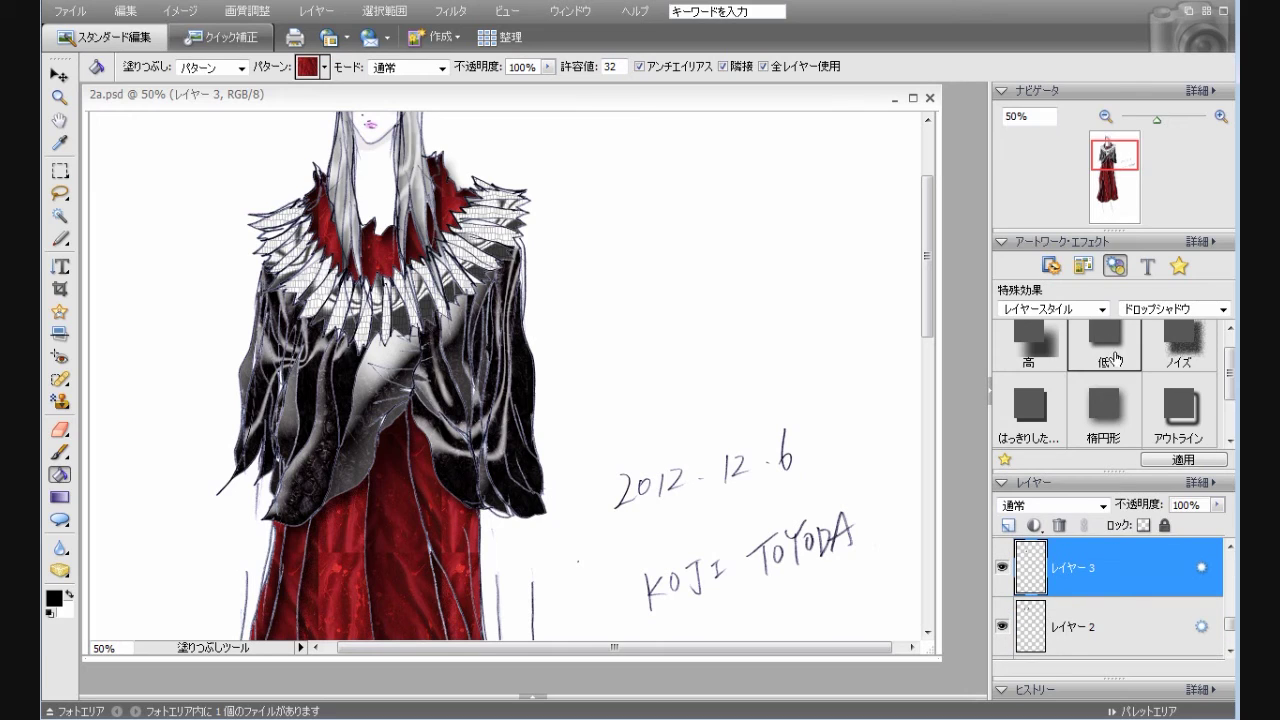
double_click(1117, 360)
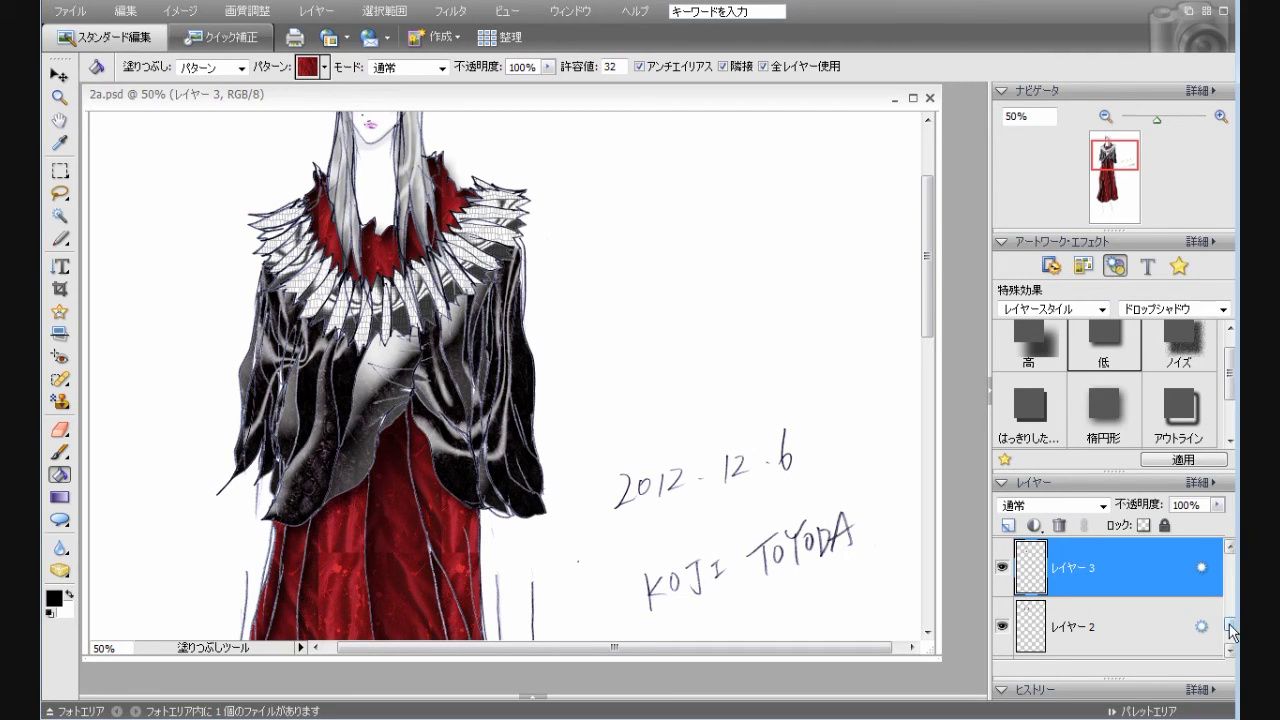
Step: Apply the Low (低) drop shadow to the skirt panels on layer 4, trying the High (高) shadow before settling on Low
drag(1230, 626, 1230, 615)
click(1137, 604)
drag(931, 340, 931, 442)
double_click(1108, 349)
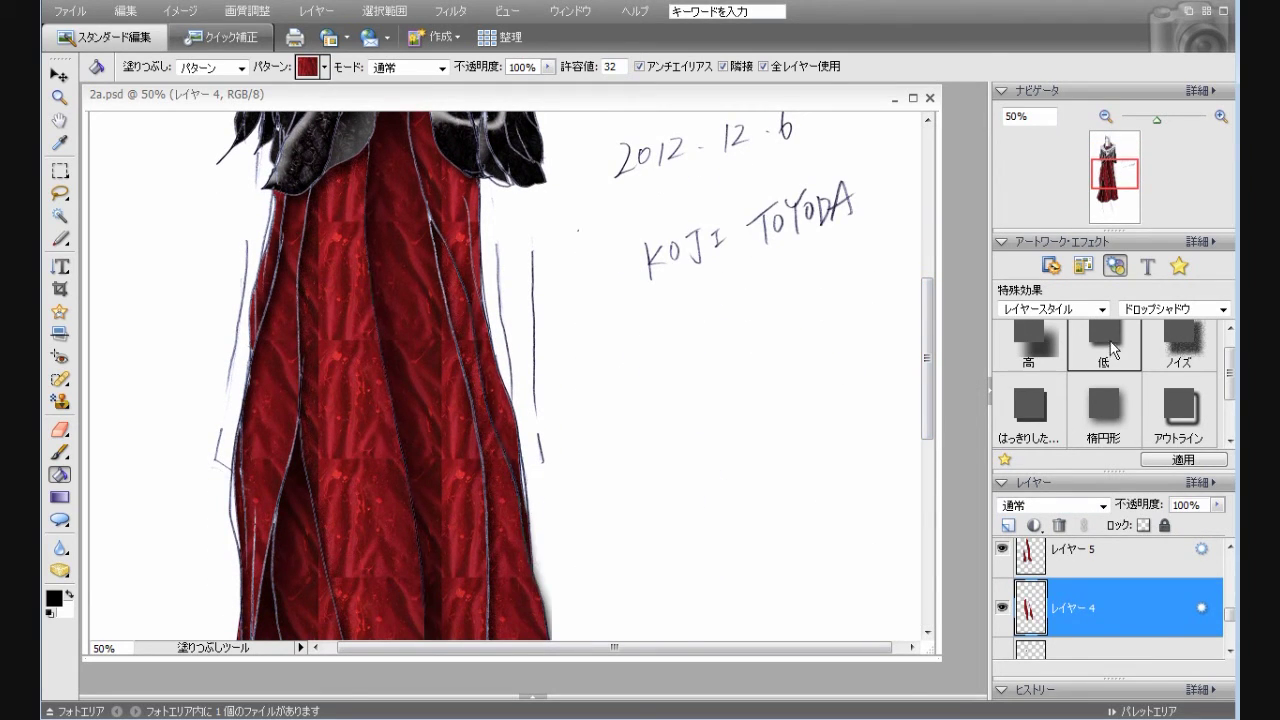
double_click(1048, 358)
double_click(1090, 355)
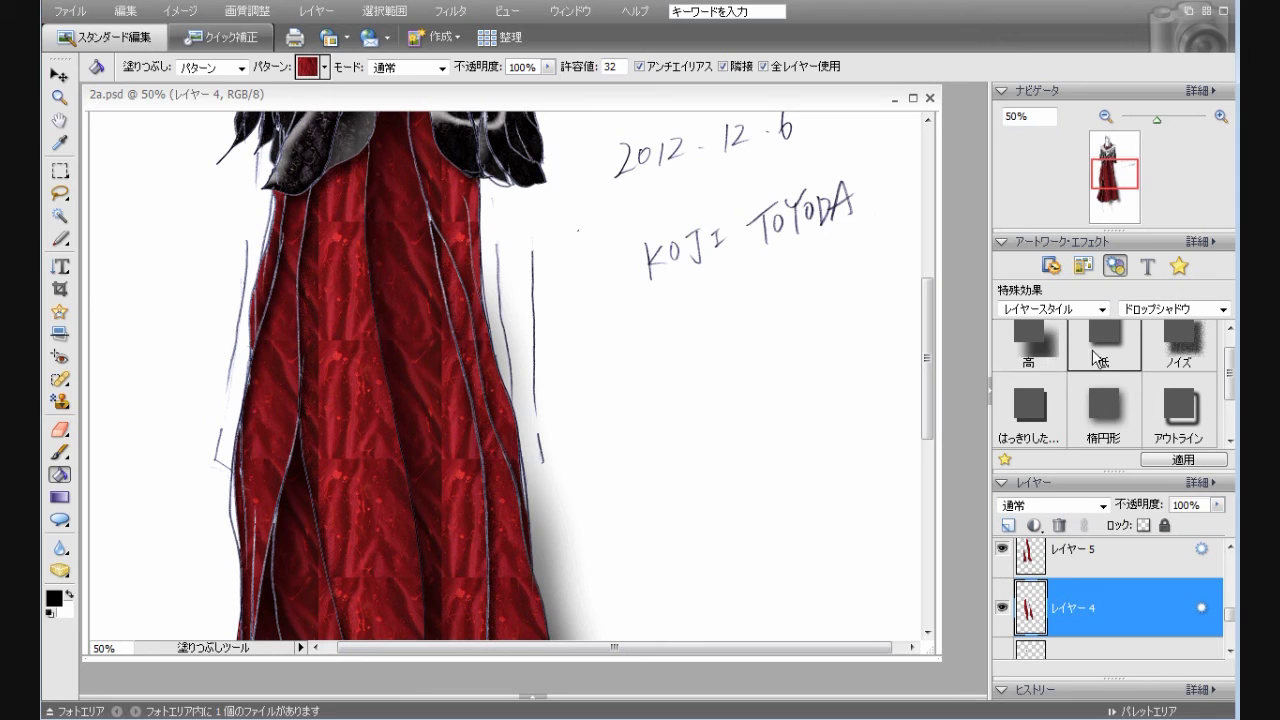
Step: Apply the Low (低) drop shadow to layers 5, 6 and 7
click(1092, 559)
double_click(1108, 356)
scroll(1120, 560, up, 2)
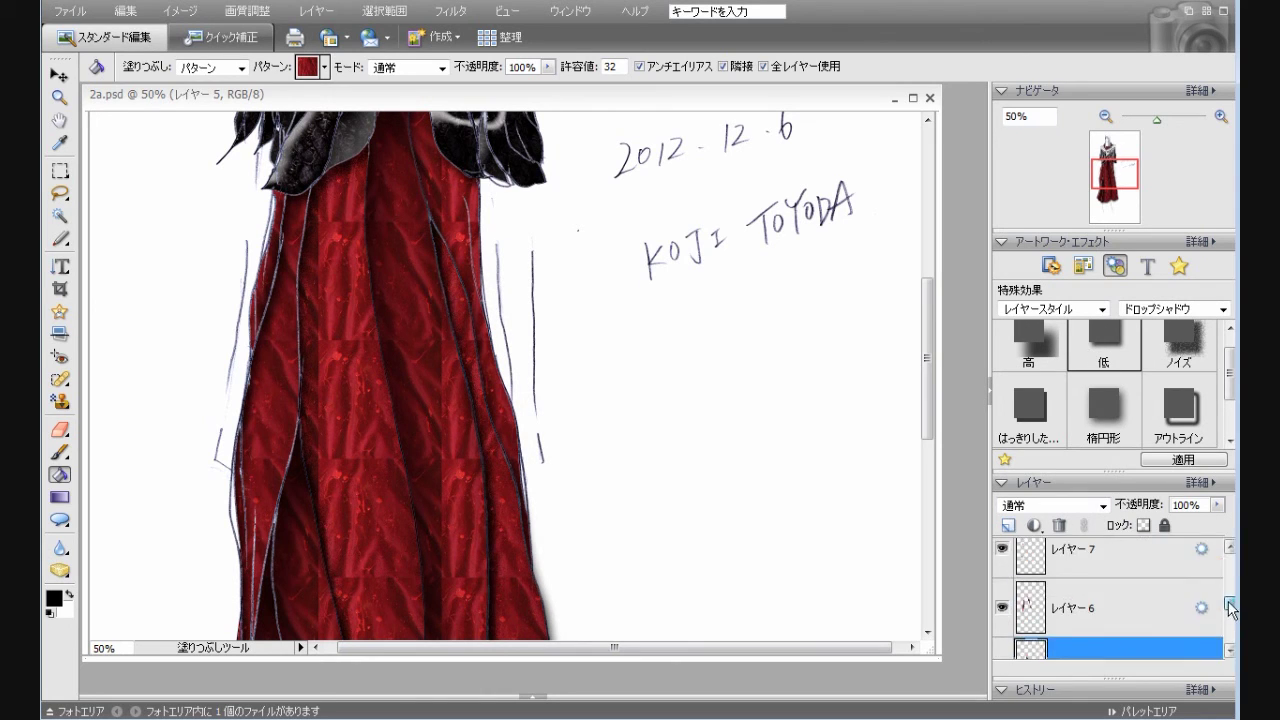
click(1123, 590)
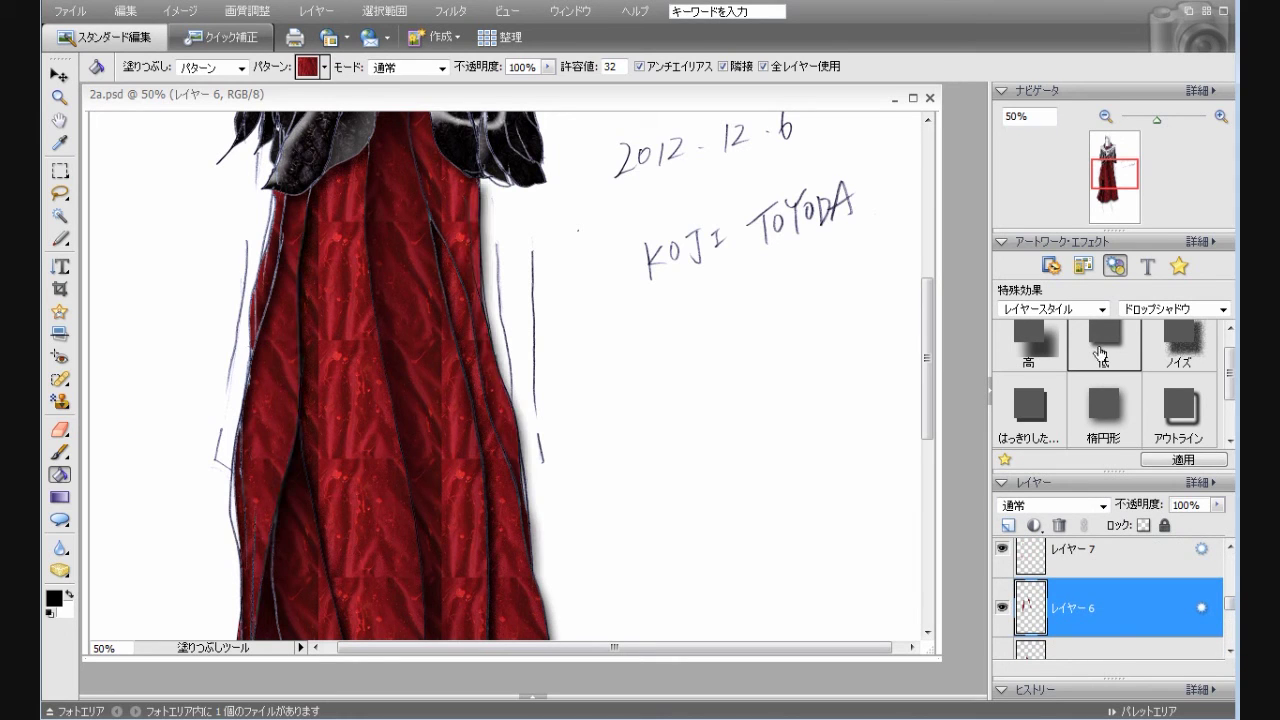
drag(926, 427, 926, 358)
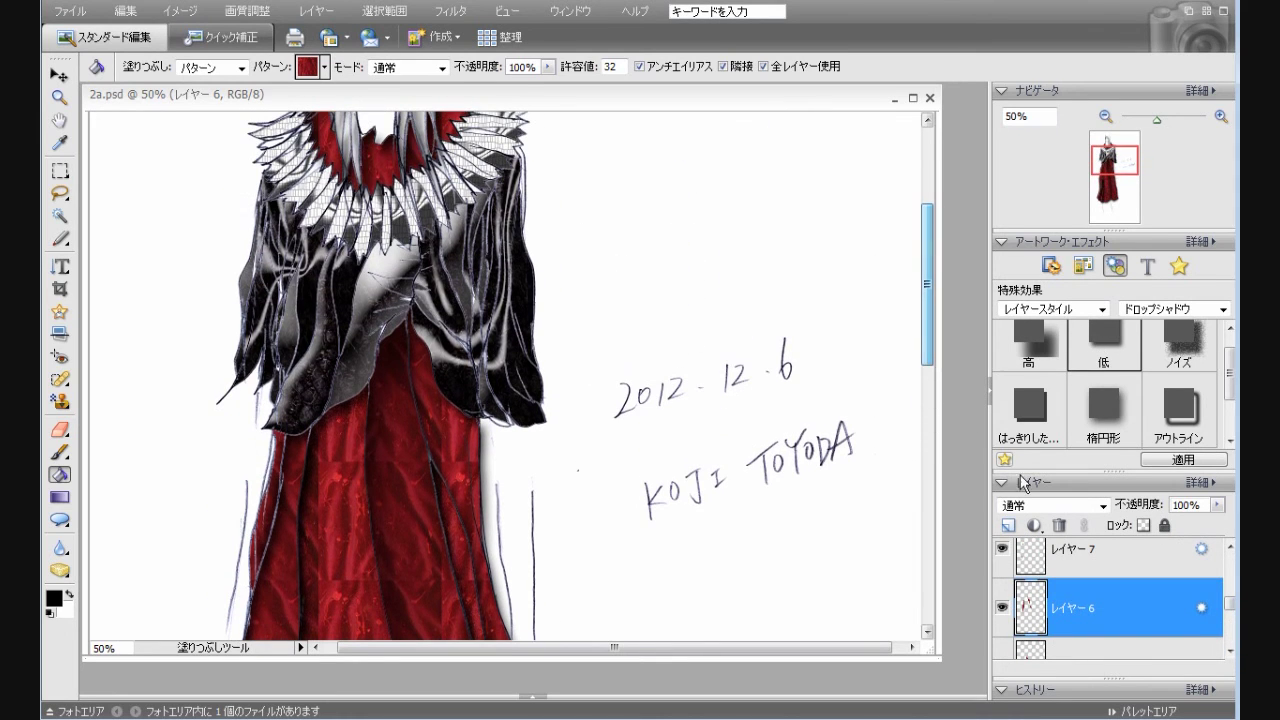
click(1075, 558)
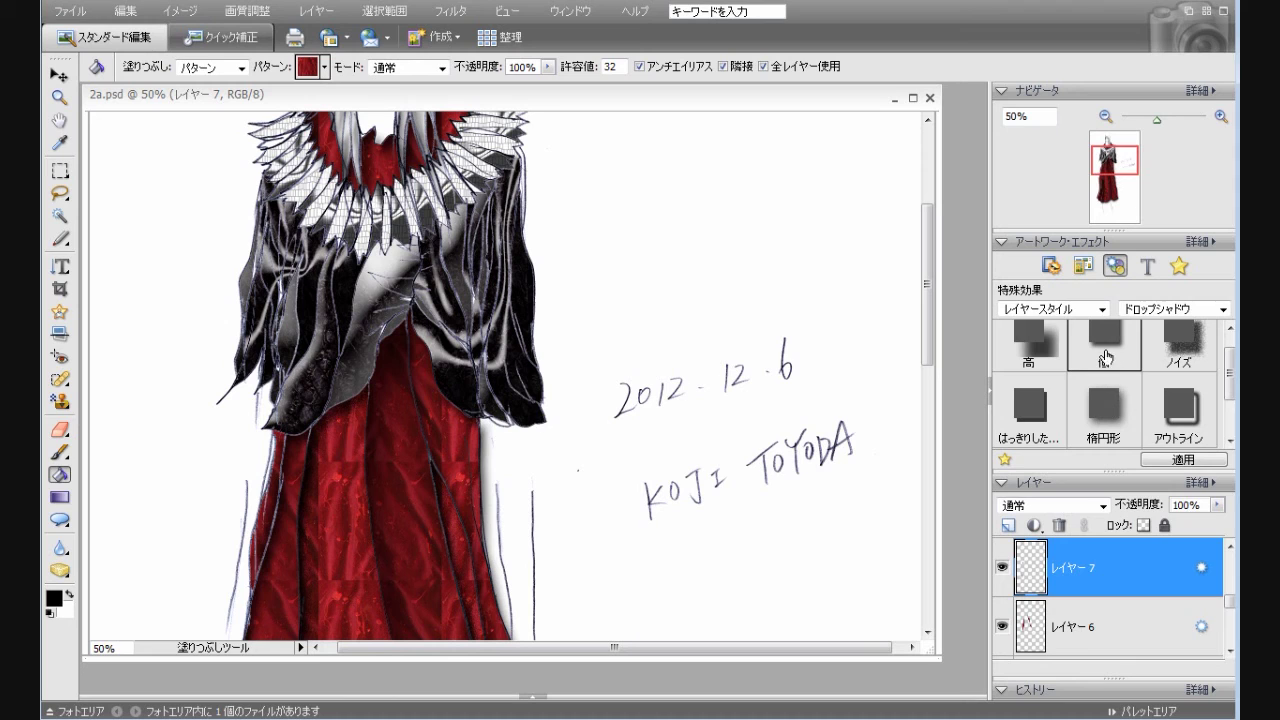
drag(927, 362, 930, 317)
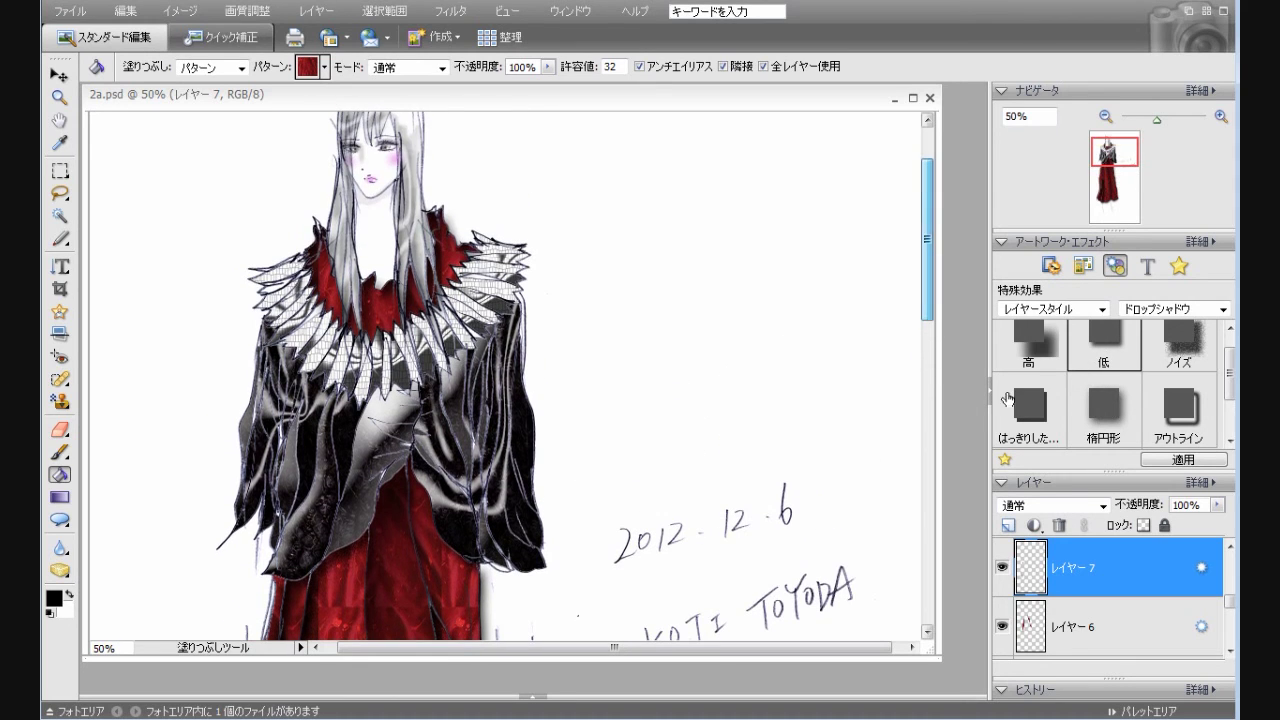
Step: Apply the Low (低) drop shadow to layers 8, 9 and 10, including the collar feathers
drag(1229, 605, 1228, 595)
click(1133, 586)
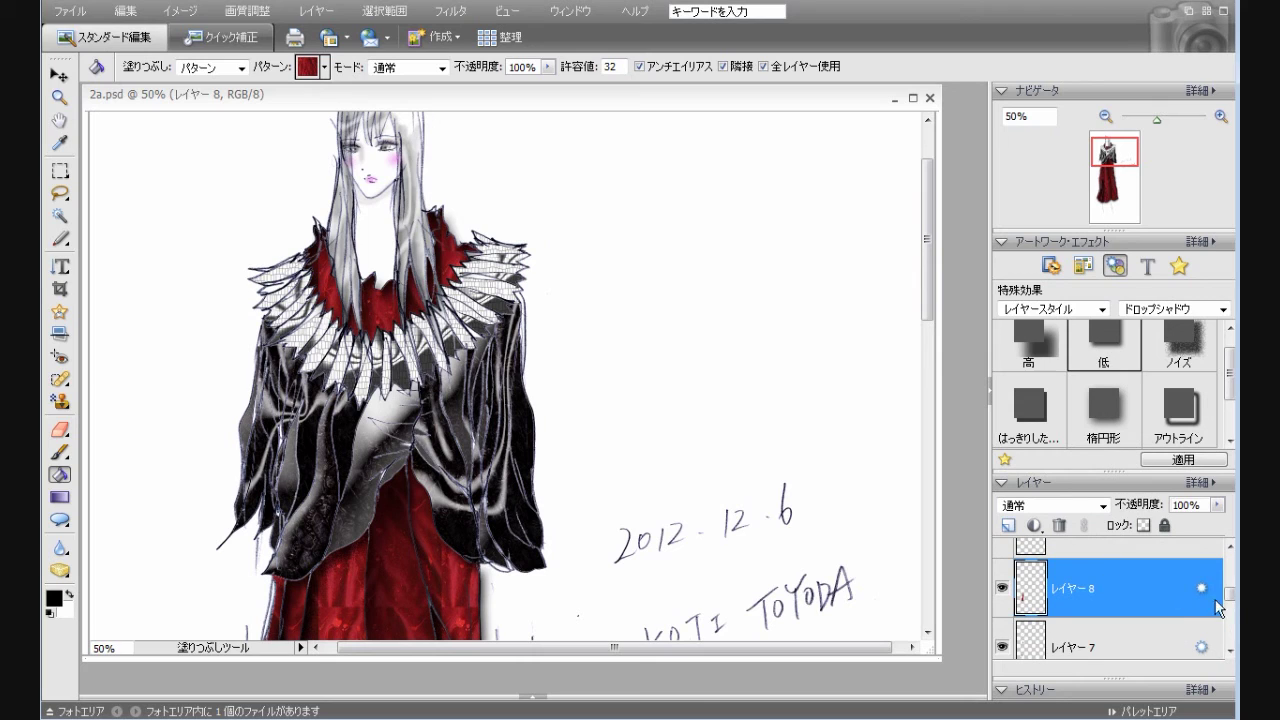
scroll(1222, 600, up, 2)
click(1158, 630)
double_click(1118, 347)
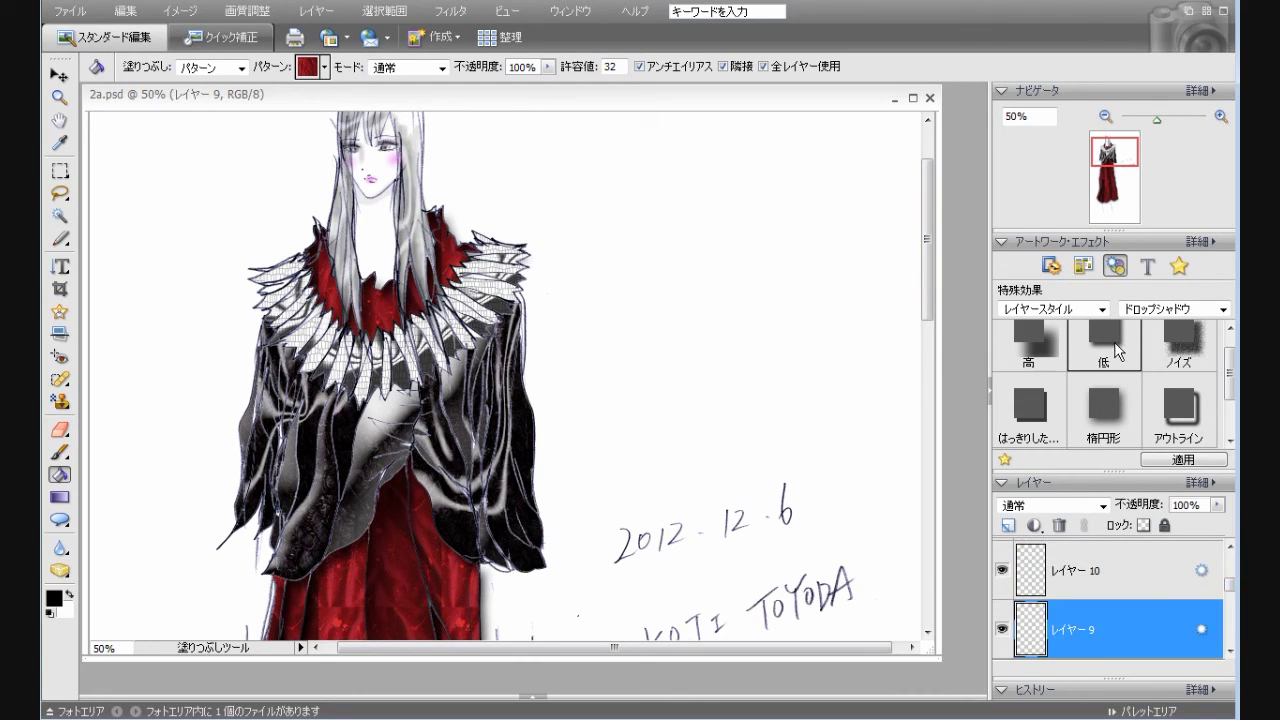
click(1126, 560)
double_click(1108, 350)
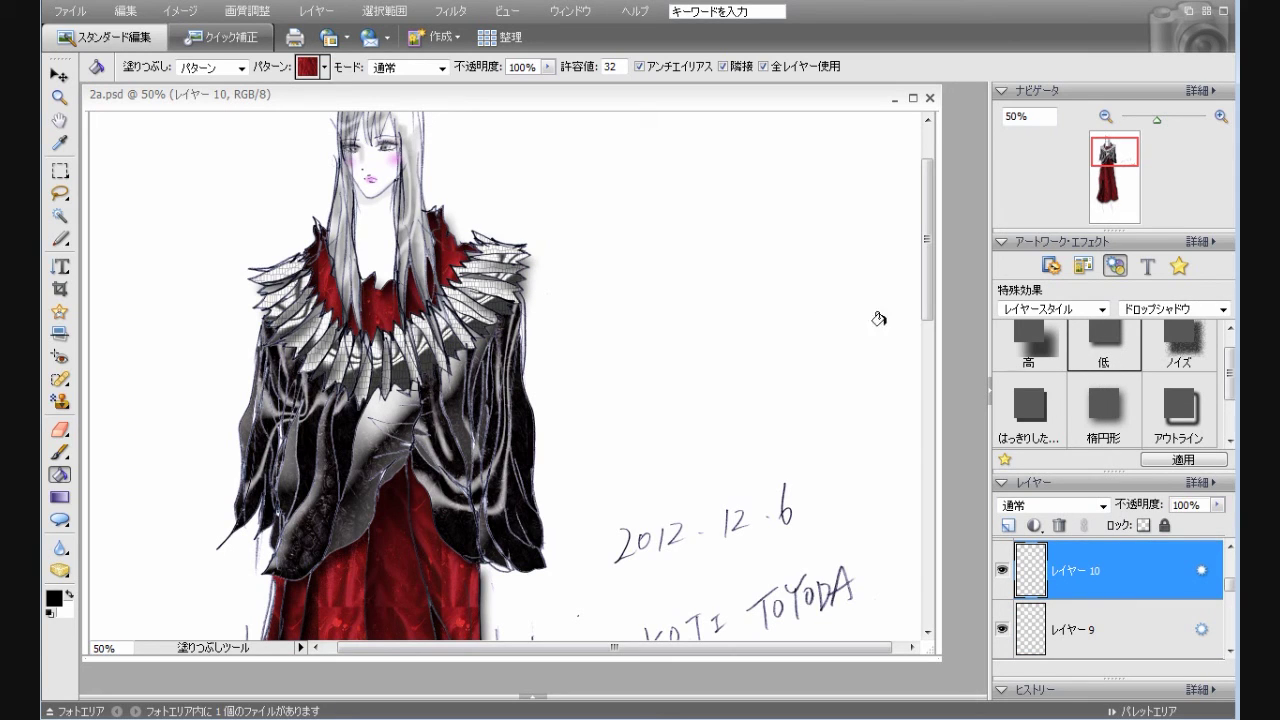
Step: Undo the last drop shadow on the collar feathers and move layer 9 above layer 10
click(125, 11)
click(135, 31)
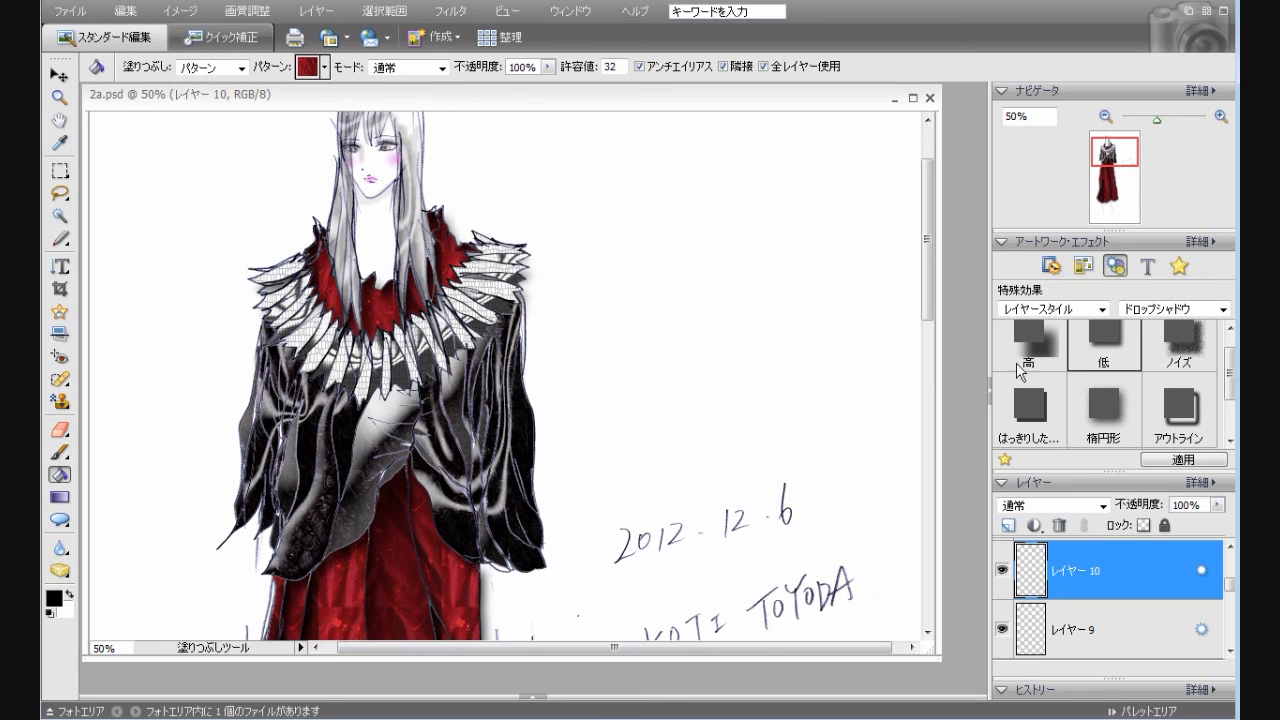
drag(1068, 628, 1082, 550)
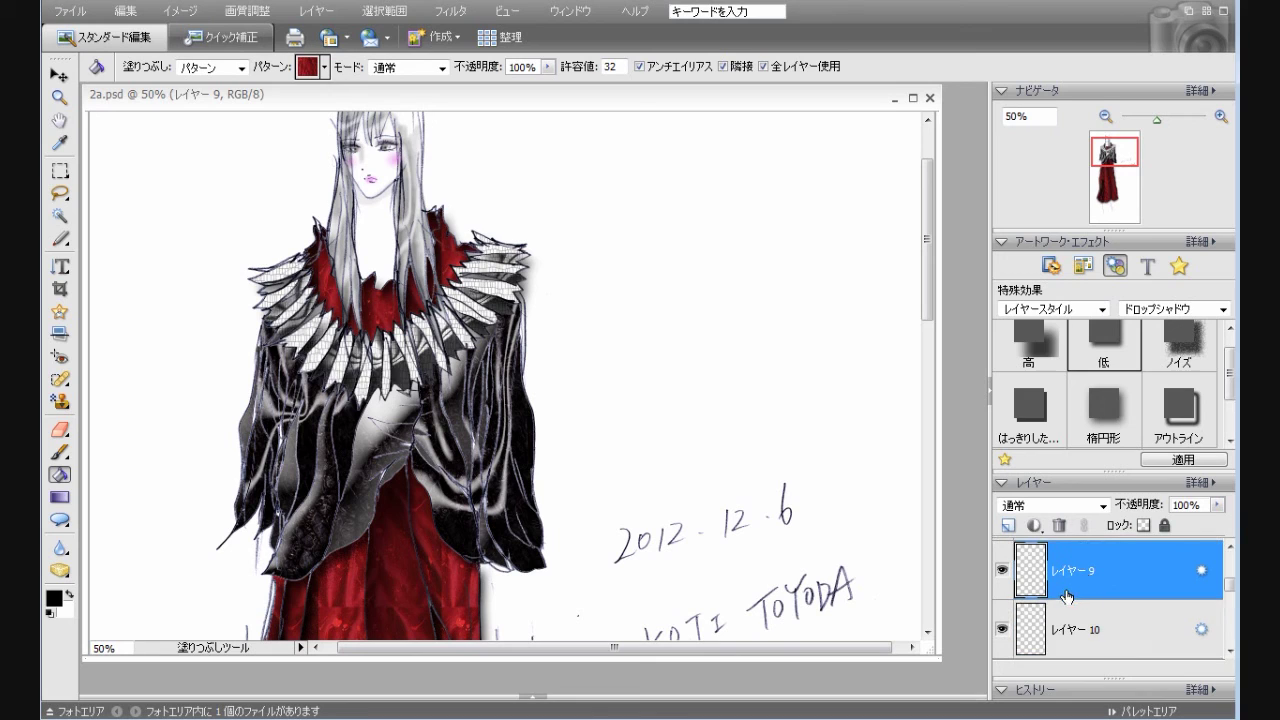
Step: Apply the Low (低) drop shadow to layers 11 and 12
drag(1229, 586, 1229, 580)
click(1141, 575)
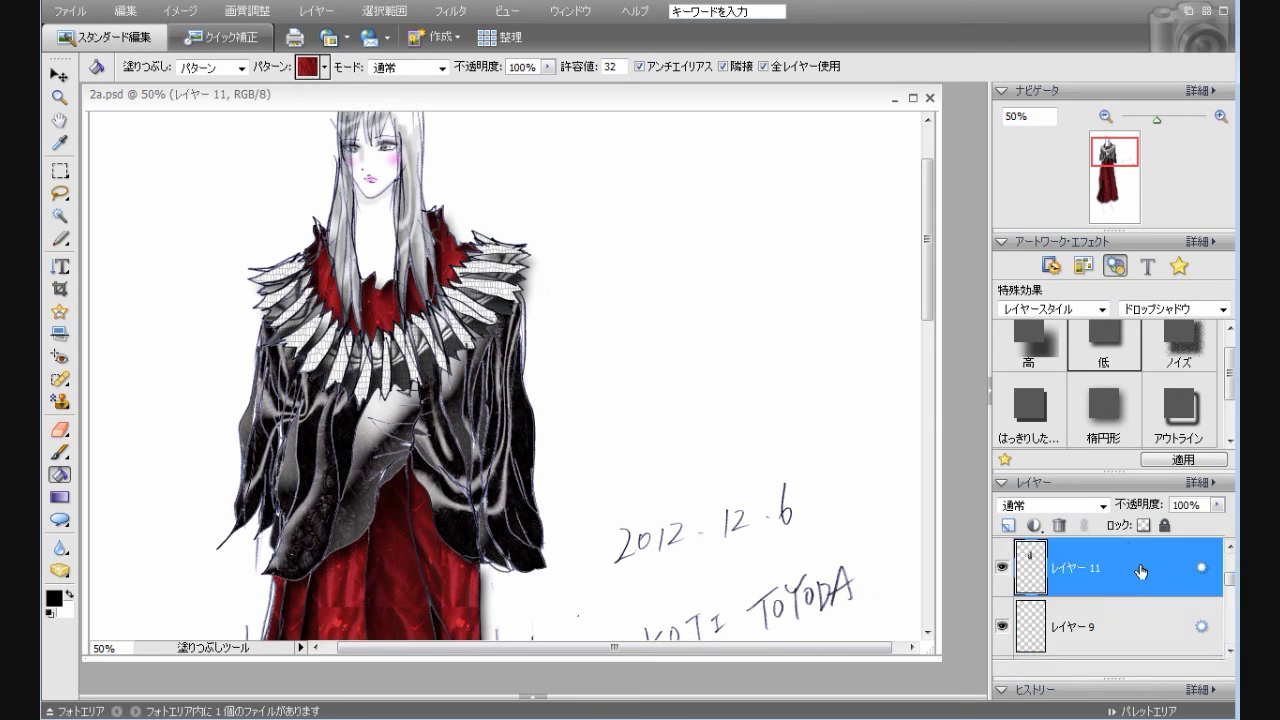
double_click(1110, 358)
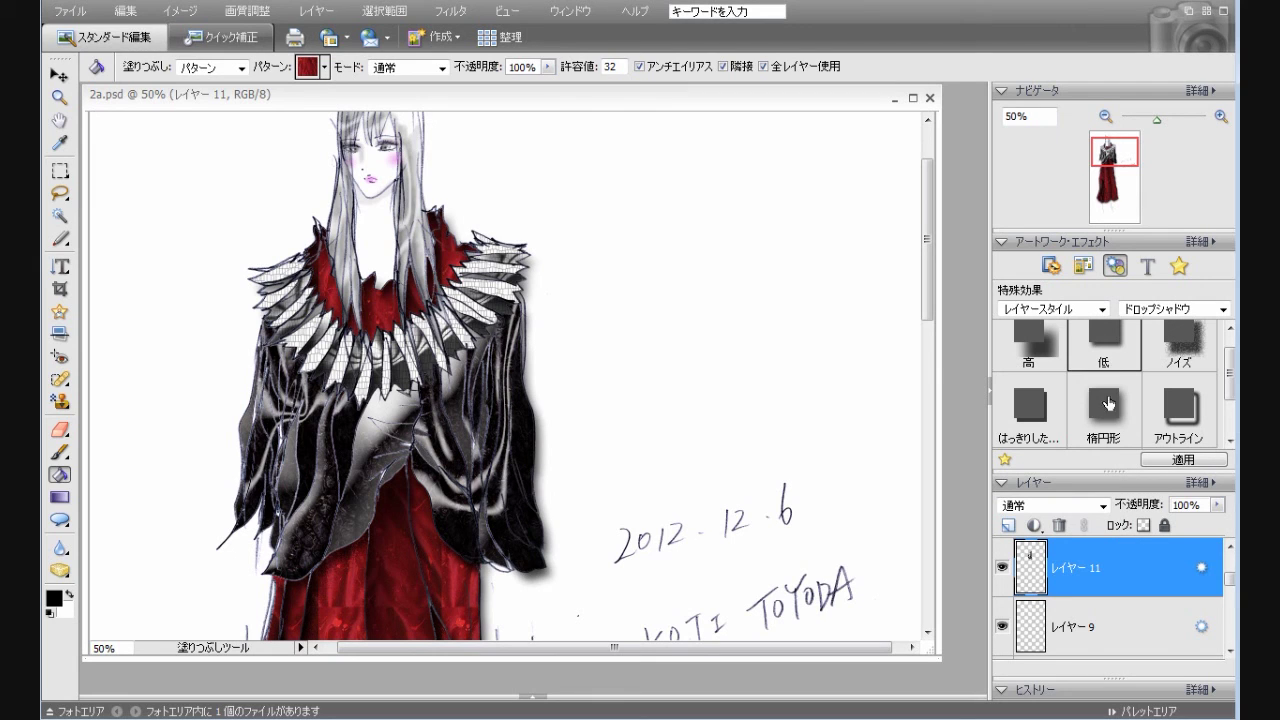
drag(1230, 580, 1230, 576)
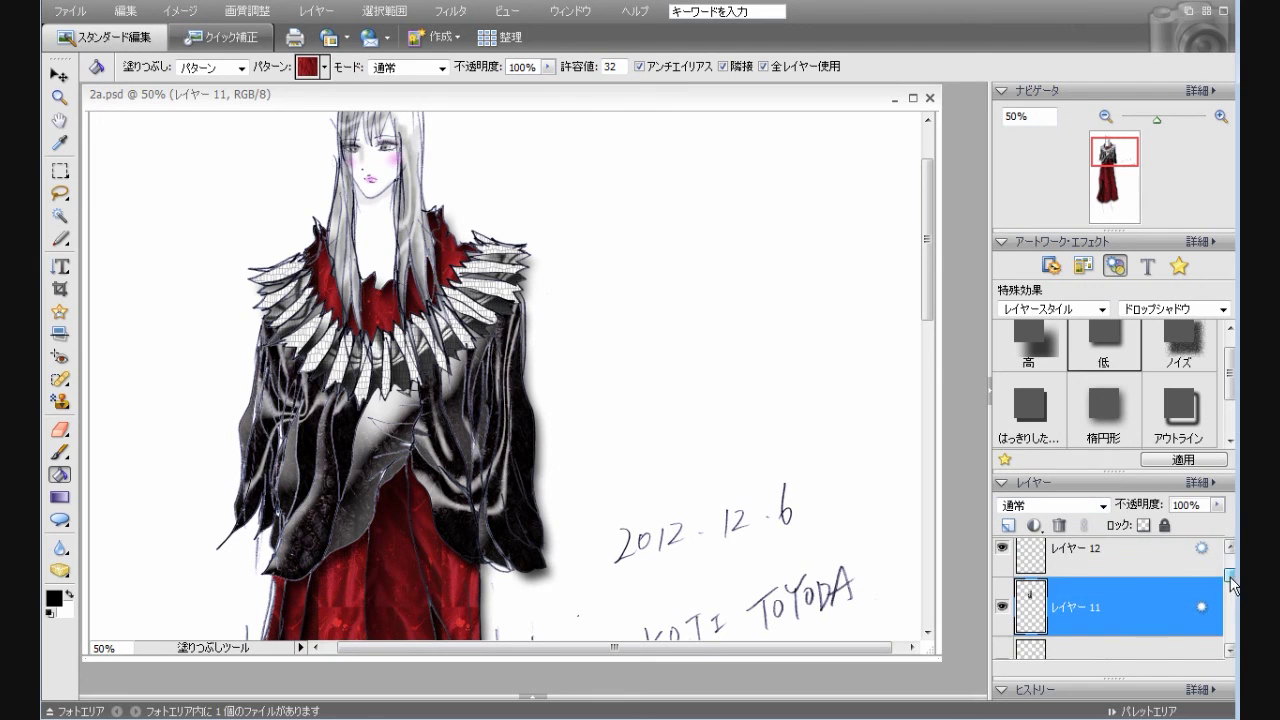
click(1142, 560)
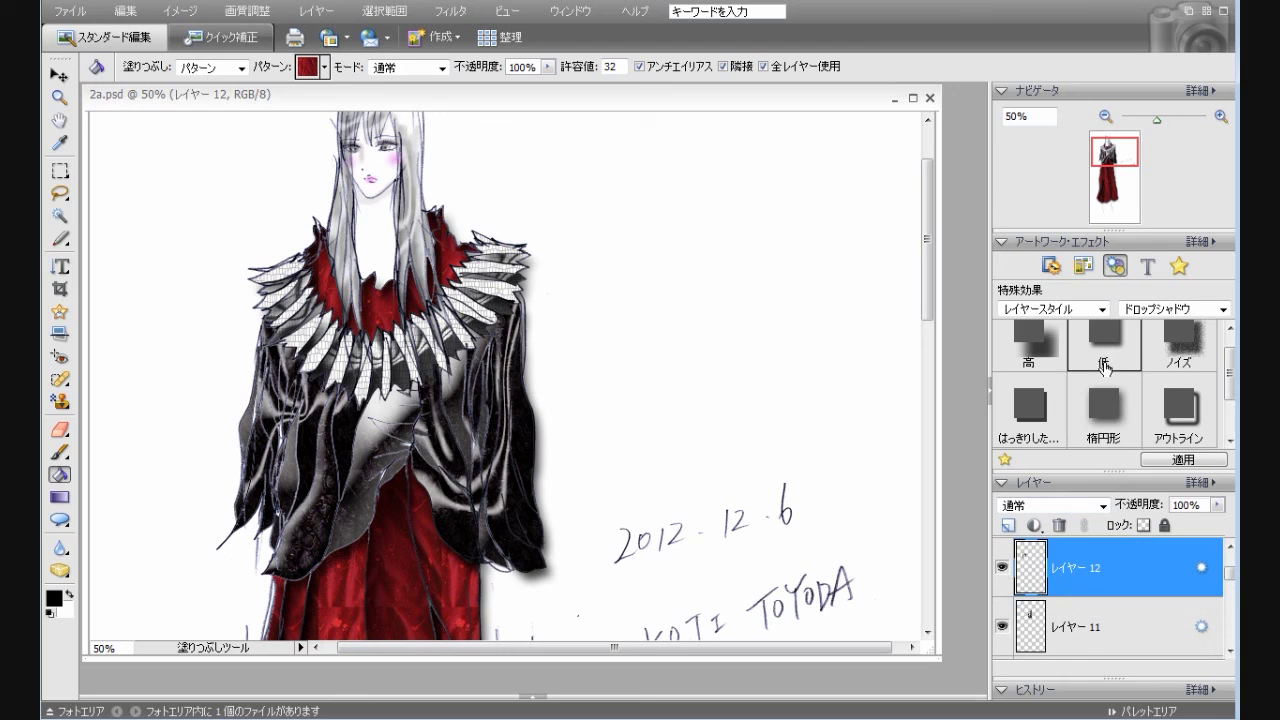
double_click(1107, 366)
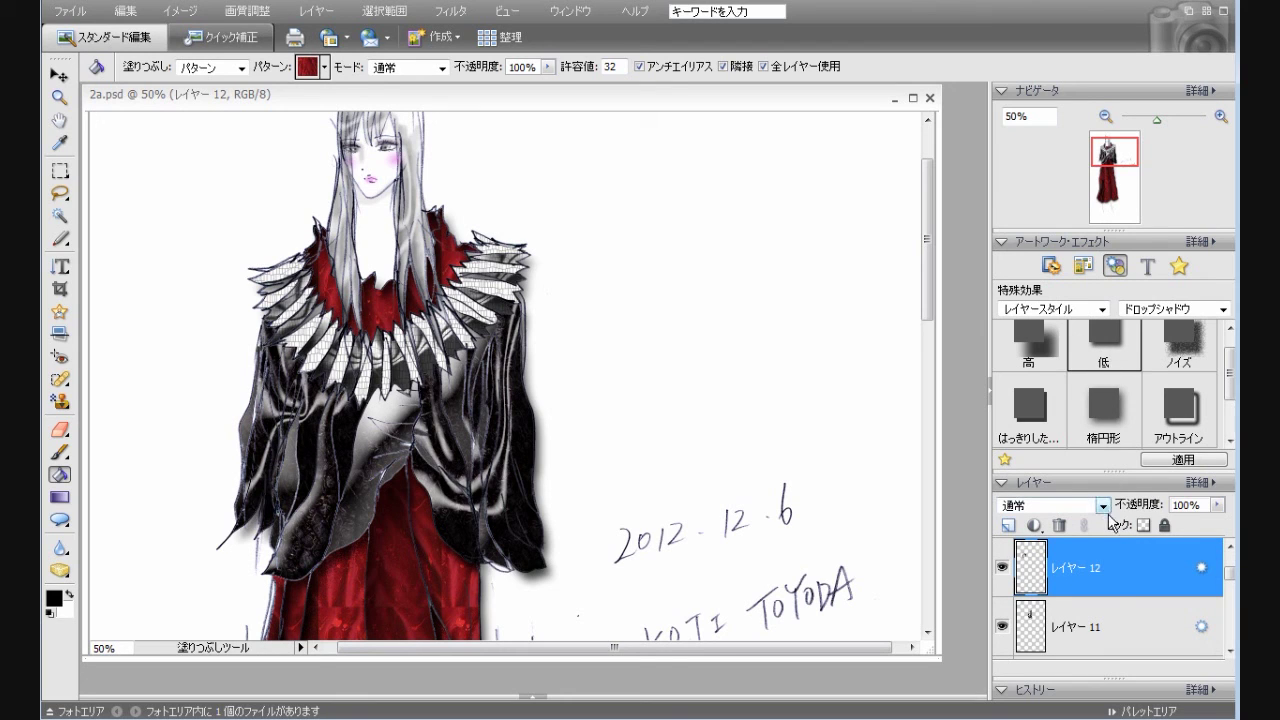
Step: Apply the Low (低) drop shadow to layers 13 and 14
drag(1230, 575, 1231, 570)
click(1127, 550)
double_click(1106, 356)
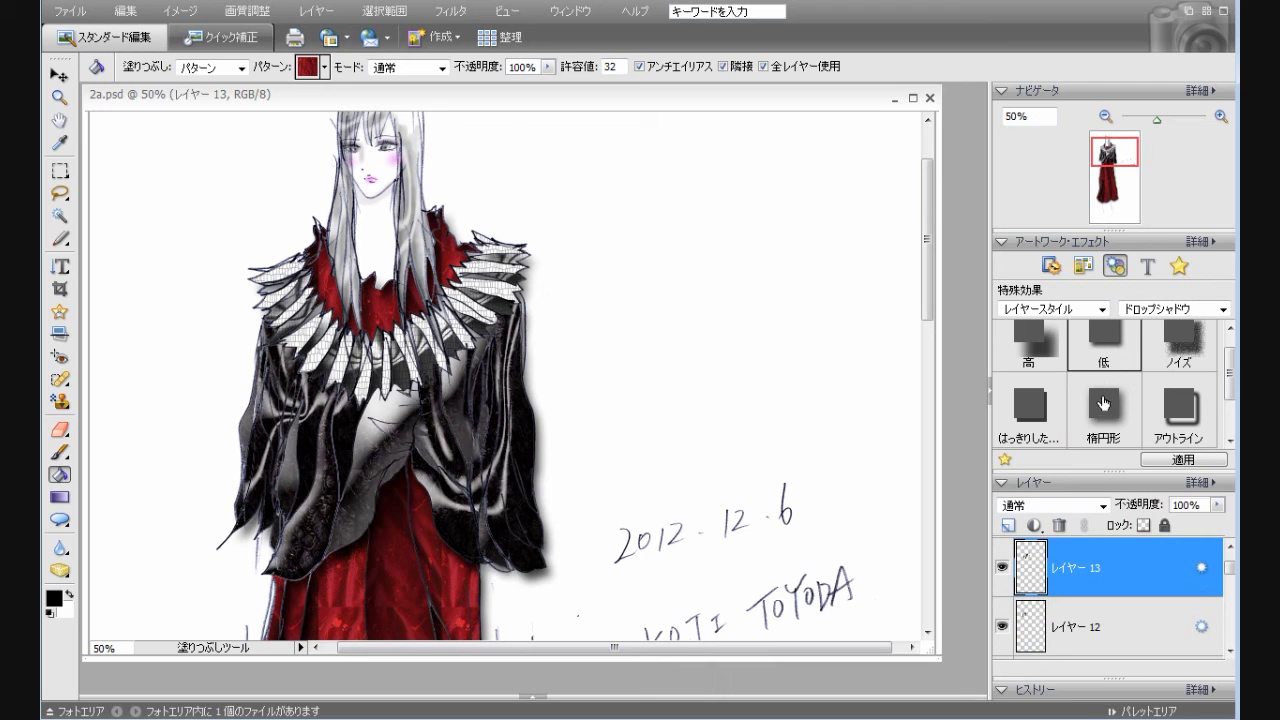
drag(1230, 571, 1231, 565)
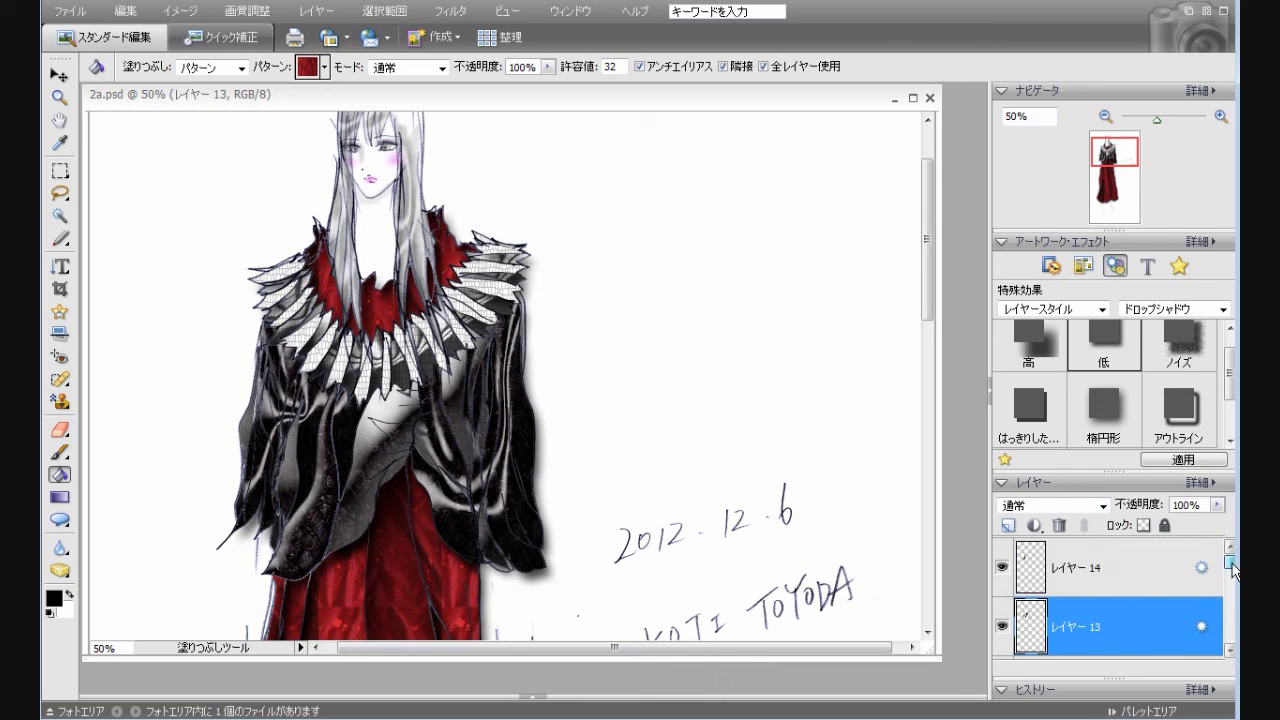
click(1131, 566)
double_click(1108, 357)
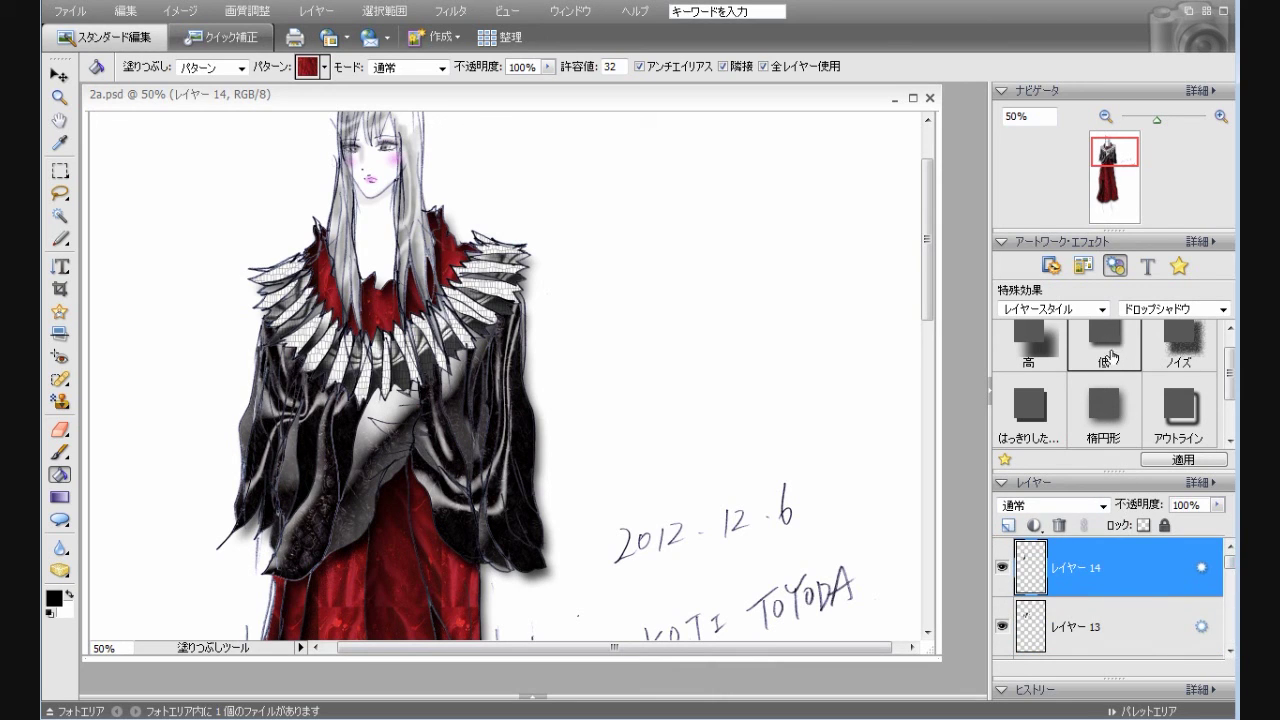
Step: Place the red flower from 赤バラ.png on the figure's hair beside her face, rotate it about 14° clockwise and deselect it
mouse_move(933, 292)
mouse_down()
mouse_move(908, 528)
mouse_move(945, 263)
mouse_up()
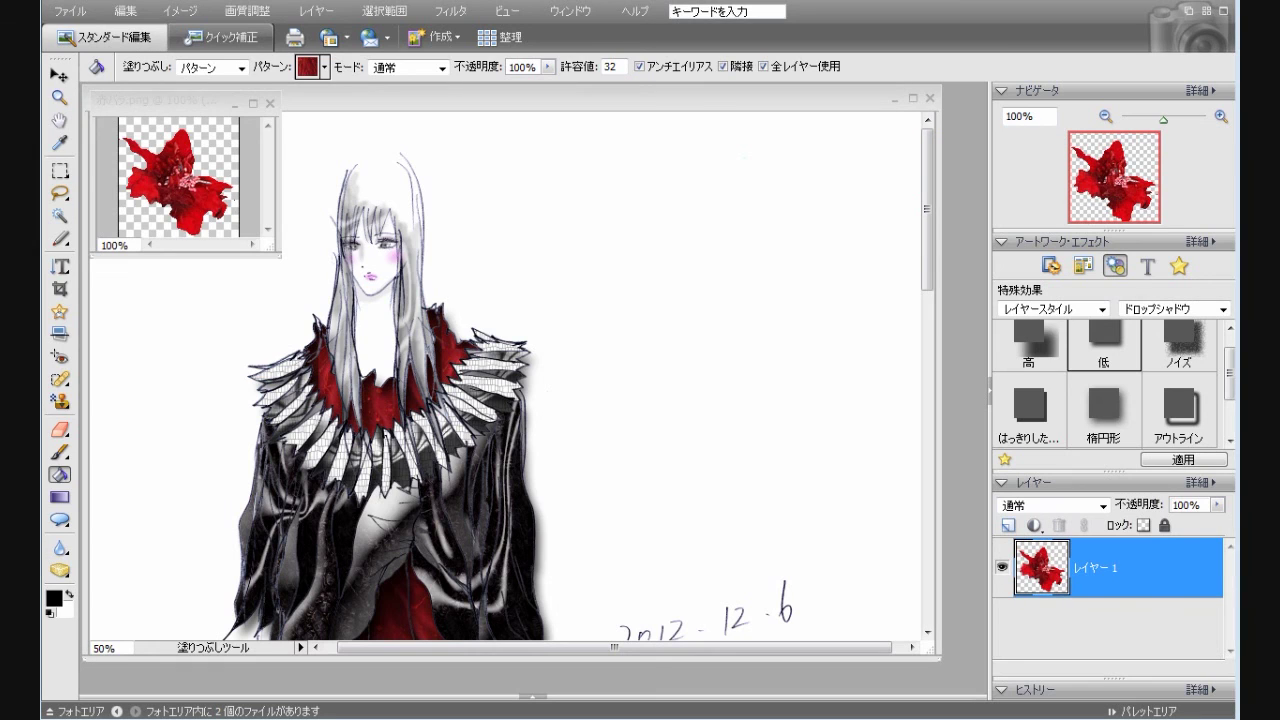
click(60, 75)
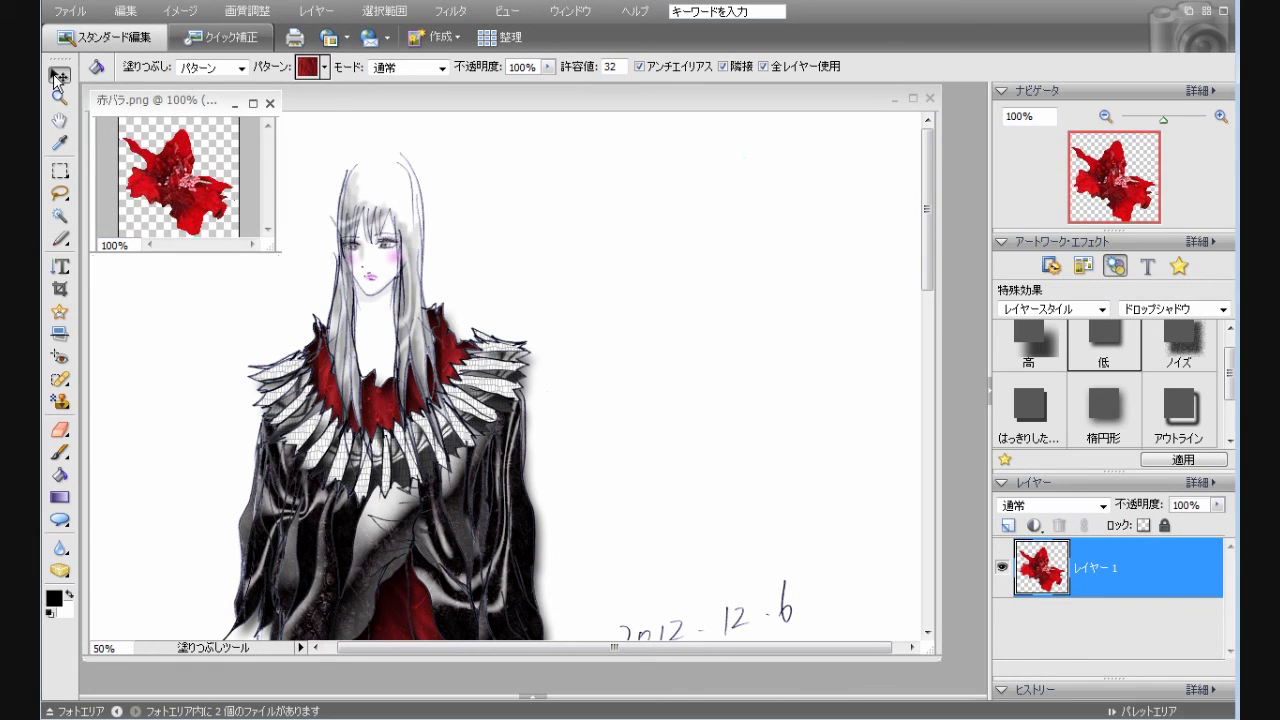
drag(170, 172, 436, 226)
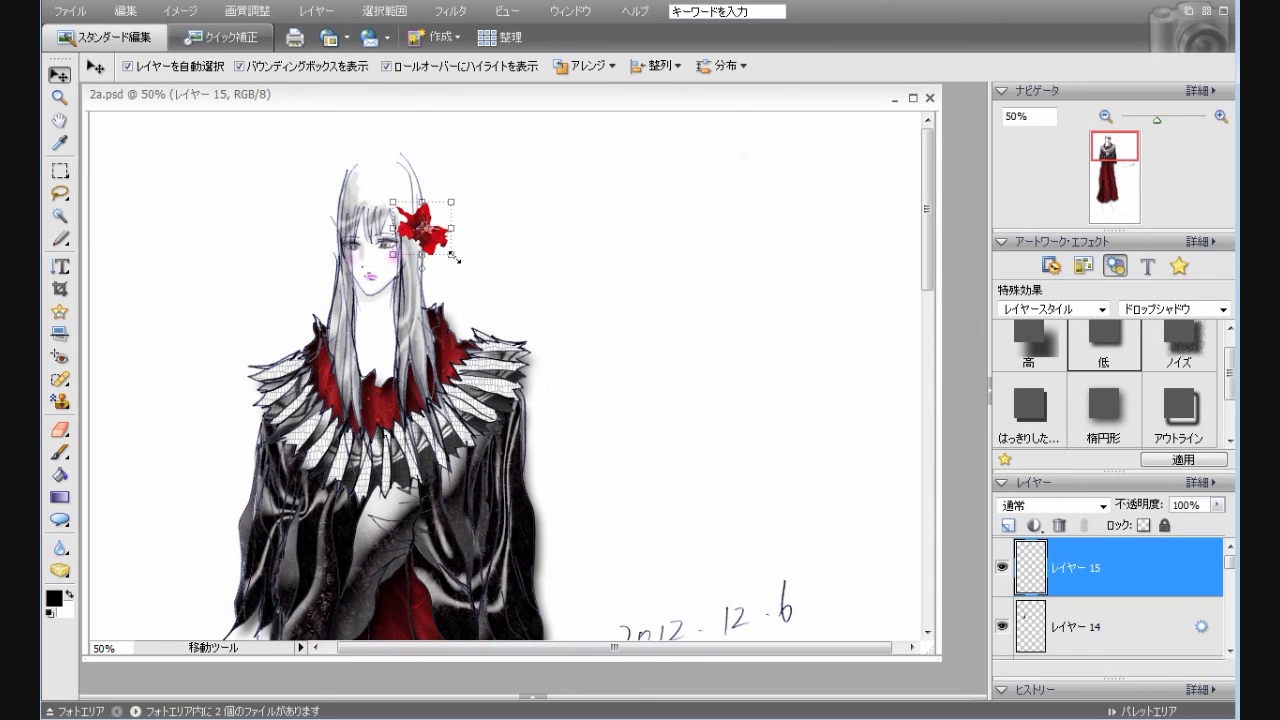
click(453, 259)
drag(453, 259, 446, 270)
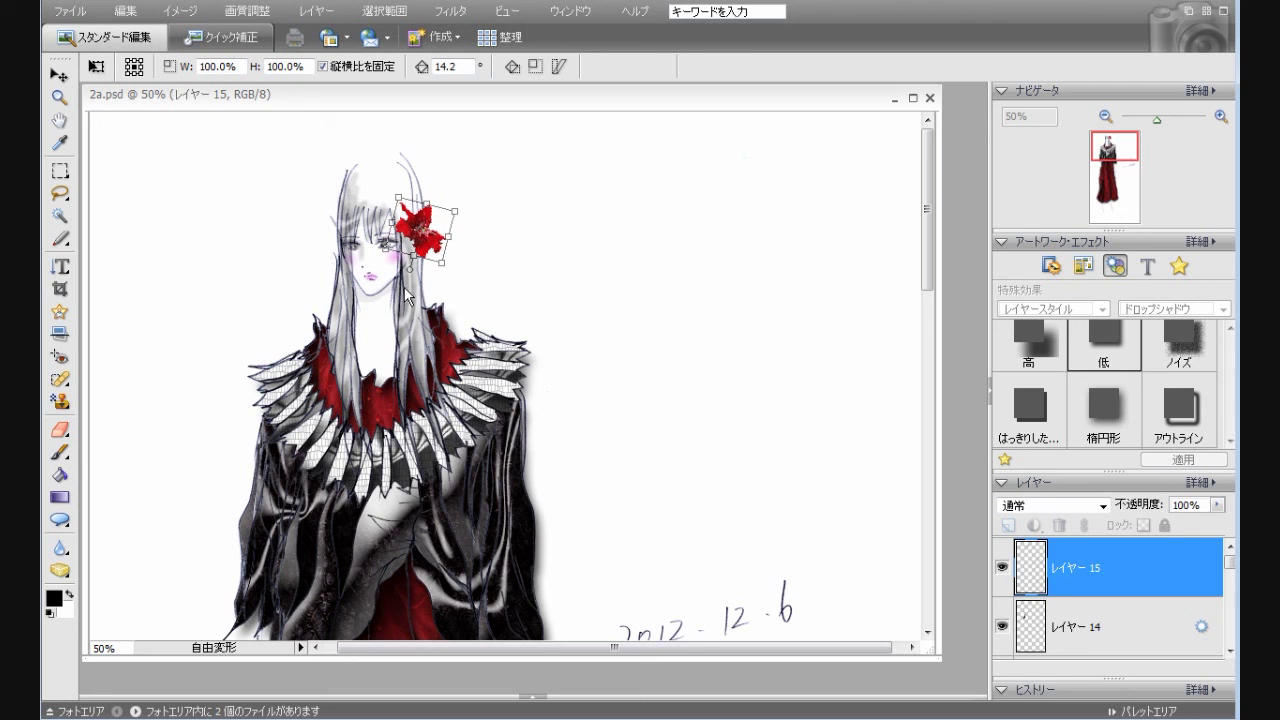
key(Return)
click(683, 295)
Step: Zoom out to 25% and review the coloured figure from the head down to the skirt hem
scroll(713, 265, down, 2)
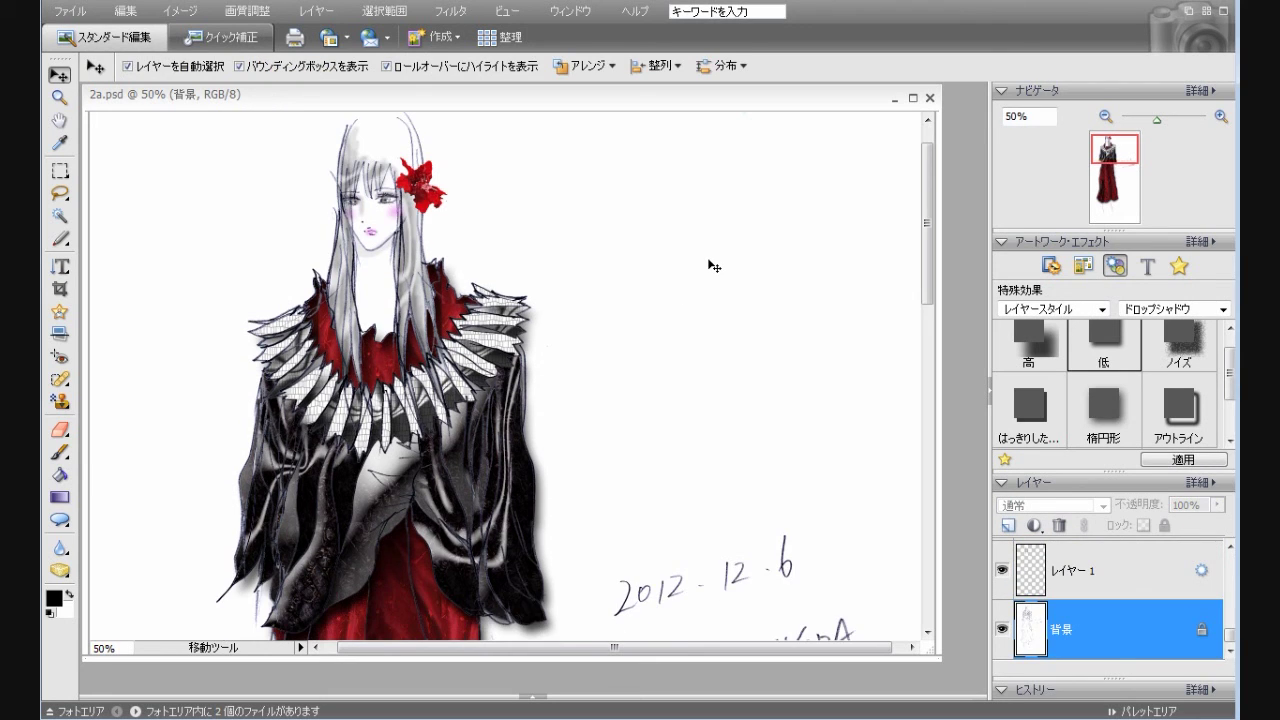
click(1106, 117)
click(1106, 117)
scroll(830, 202, down, 5)
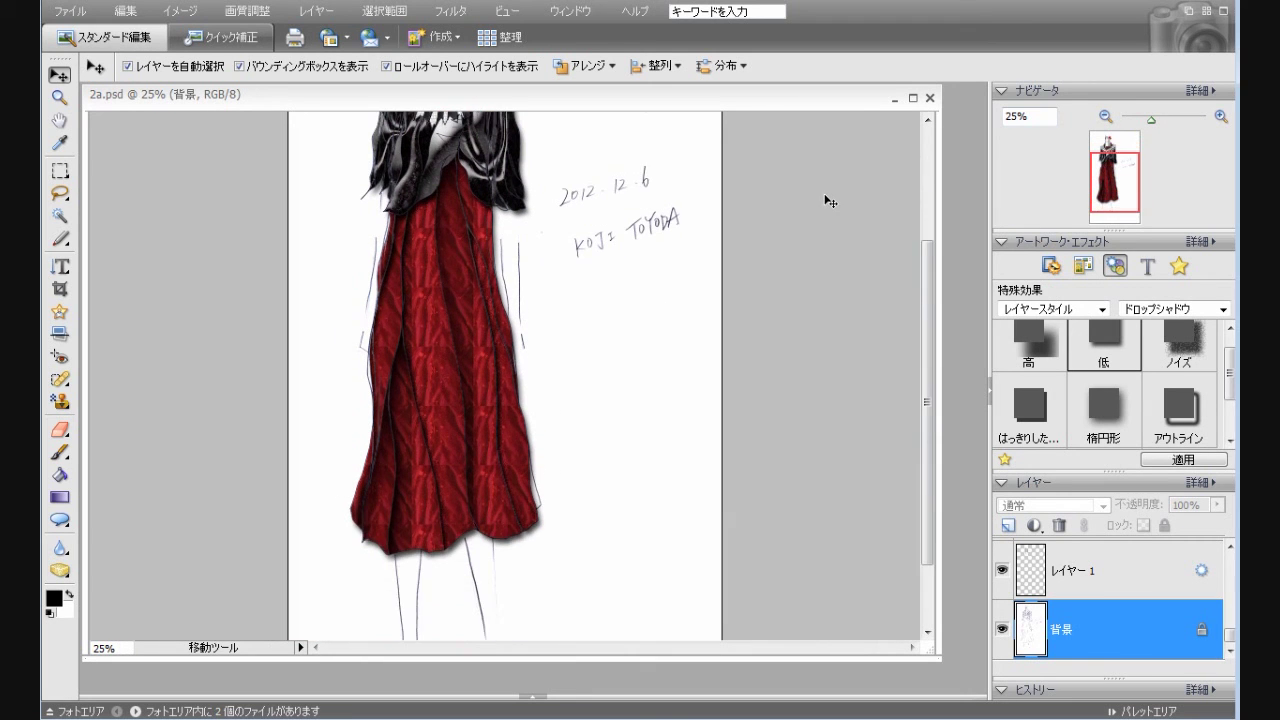
scroll(830, 202, up, 5)
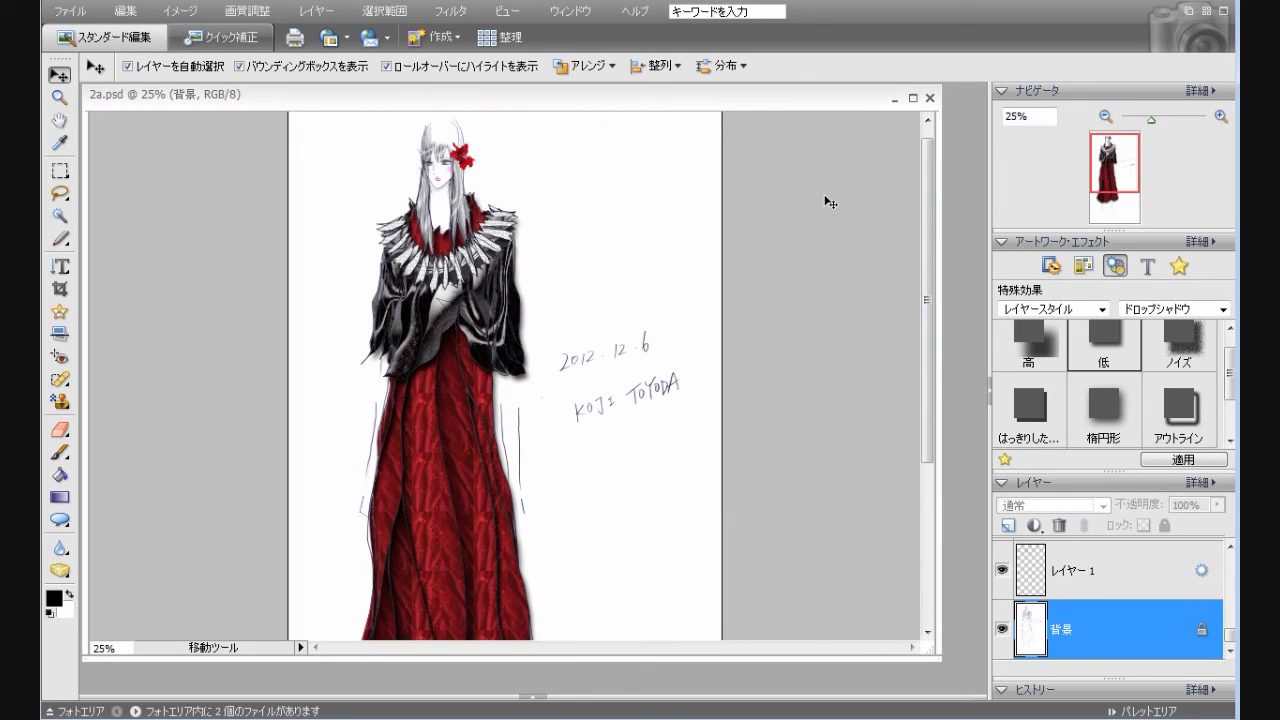